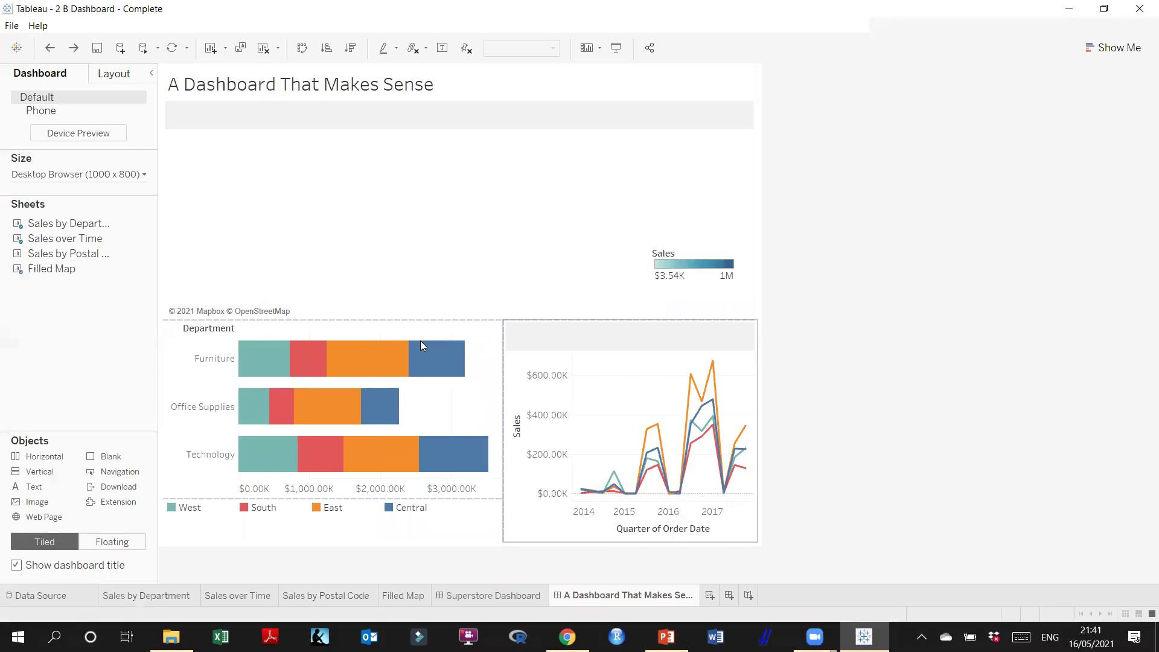
# Hide the Filled Map worksheet so that its tab is removed from the workbook's sheet tabs
pyautogui.rightClick(62, 267)
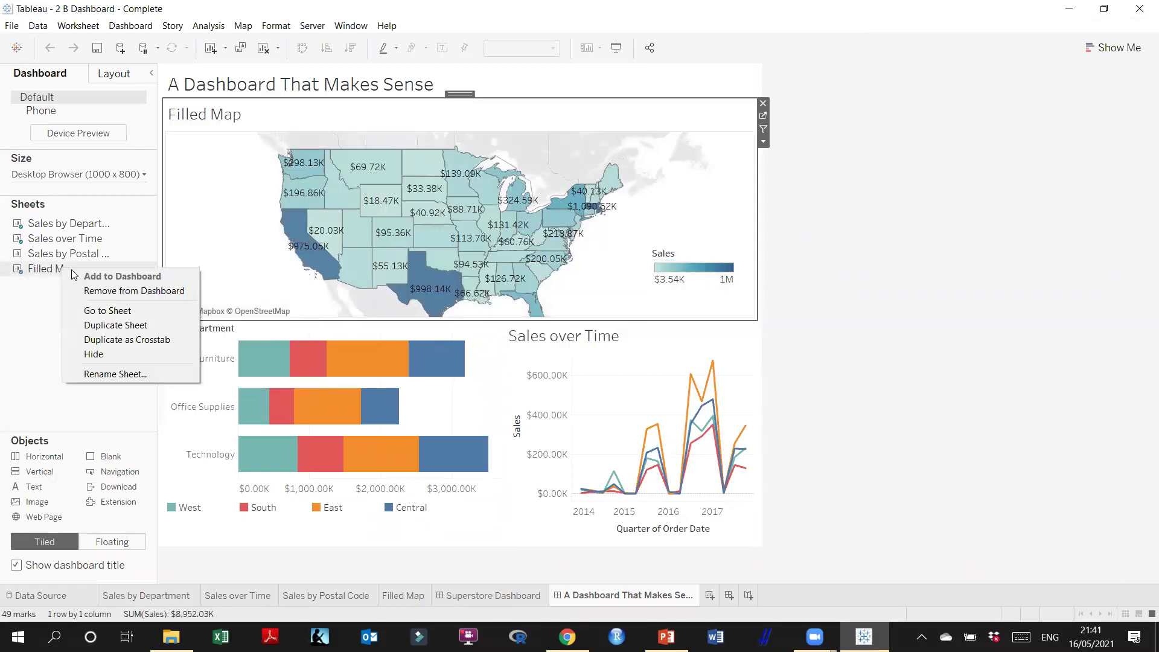
pyautogui.click(96, 356)
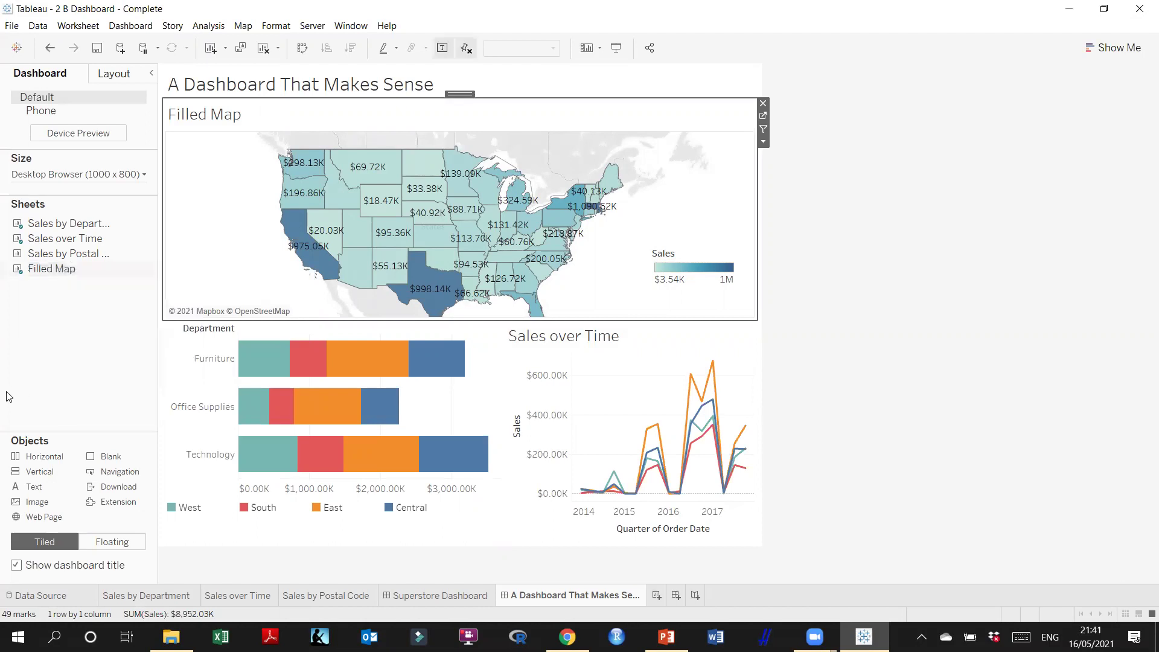
pyautogui.rightClick(67, 267)
pyautogui.click(53, 299)
# Inspect the department bar chart and the Sales over Time chart, and check the options offered for the Sales by Postal Code sheet
pyautogui.click(424, 410)
pyautogui.click(667, 453)
pyautogui.click(495, 448)
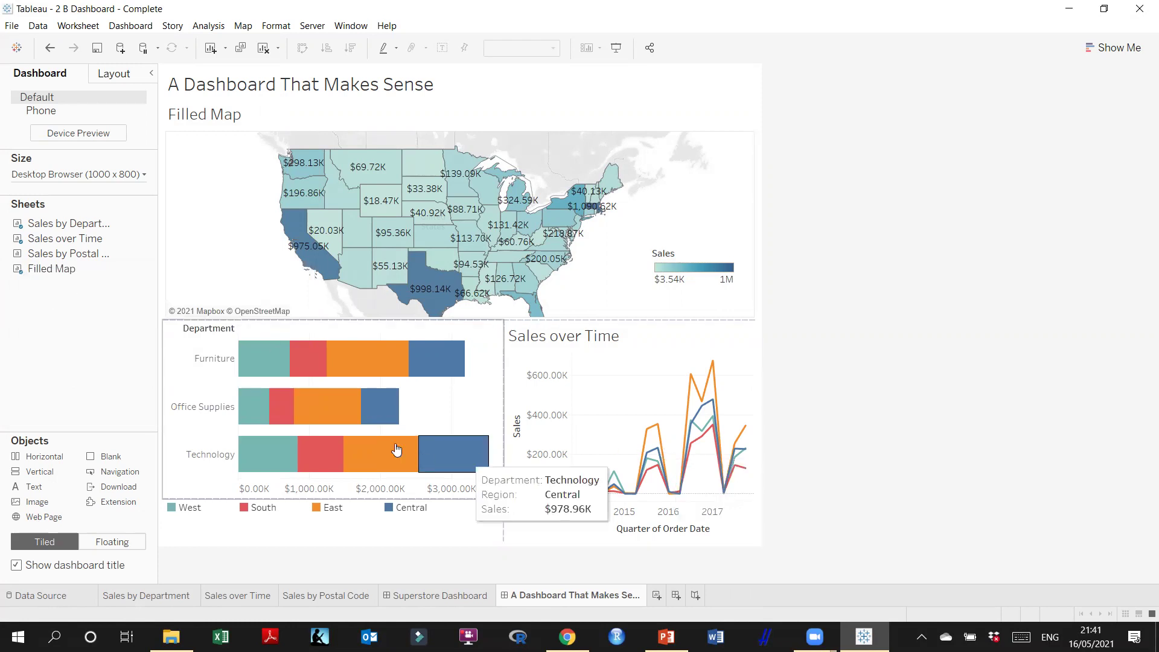
pyautogui.click(564, 371)
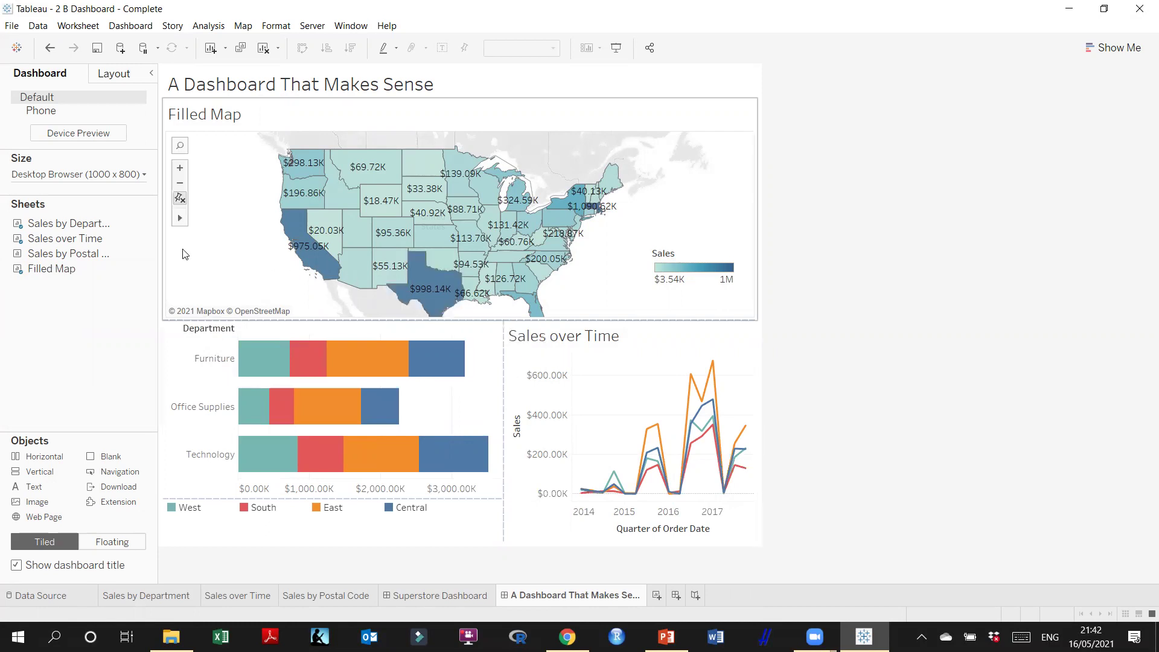
pyautogui.moveTo(54, 260)
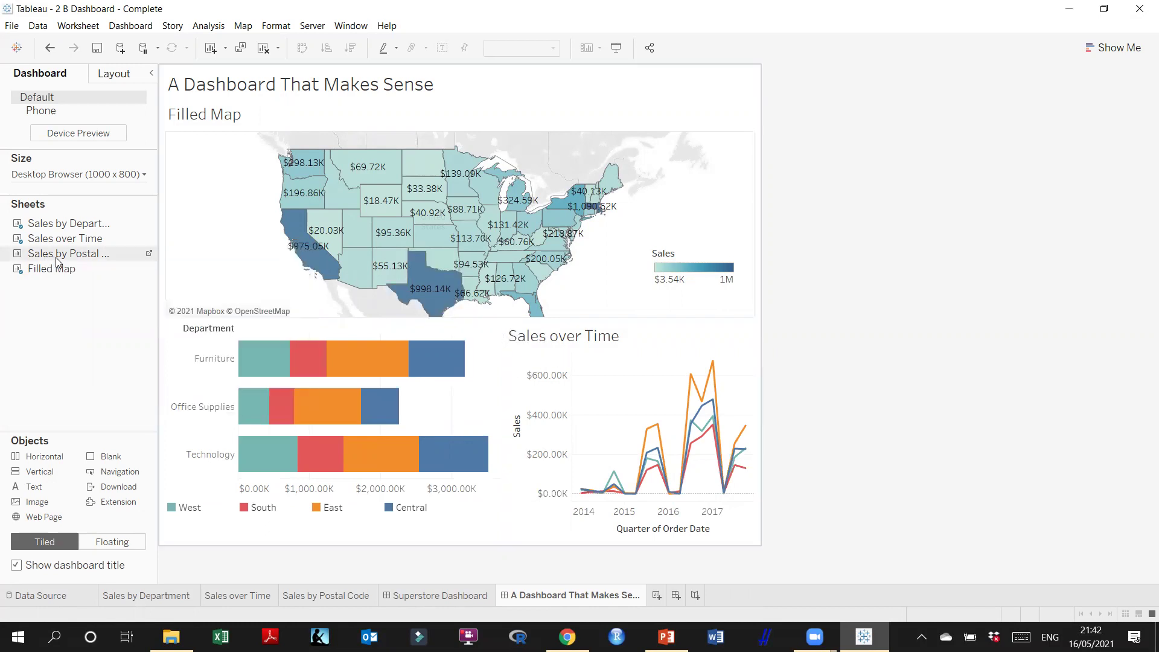
pyautogui.rightClick(58, 260)
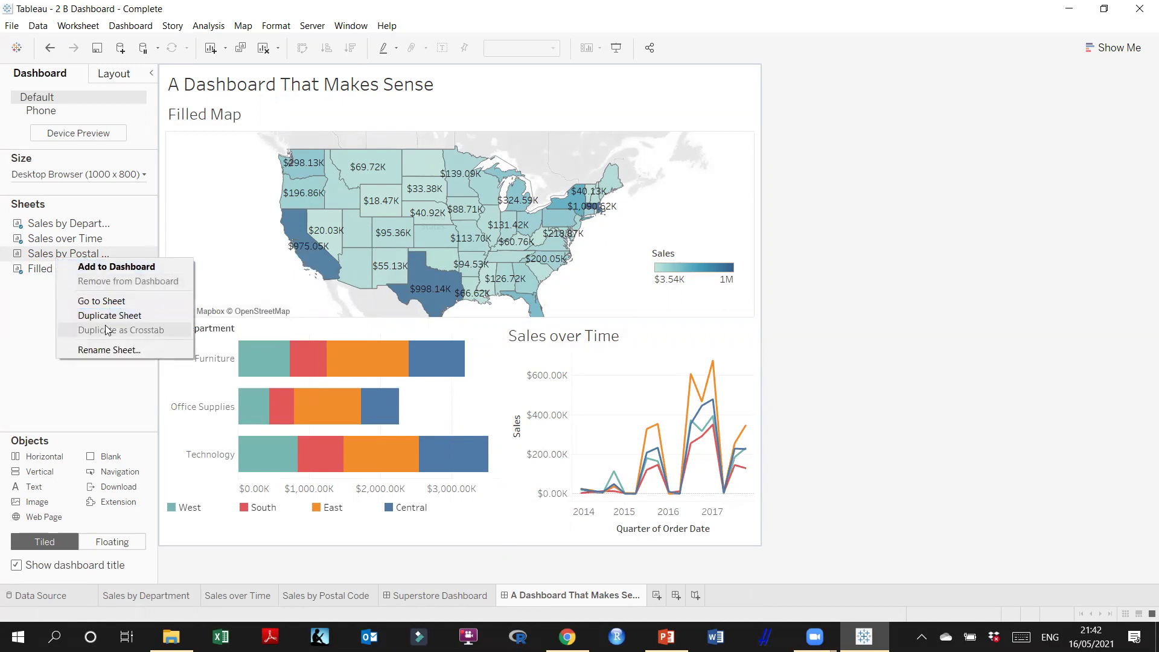
pyautogui.click(36, 299)
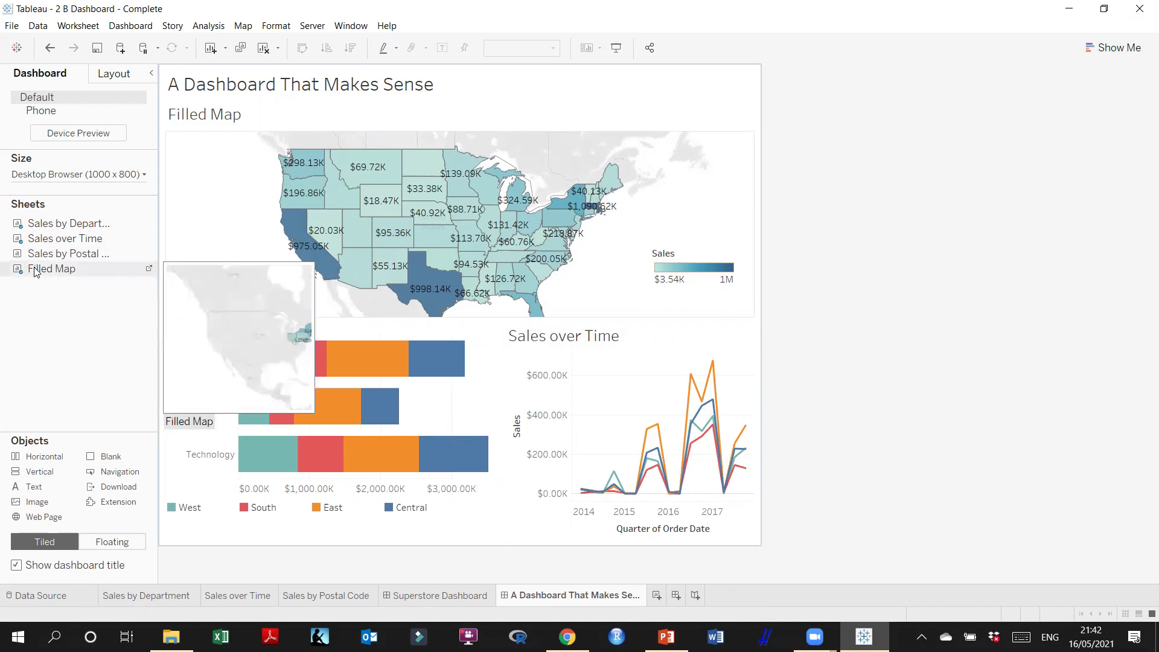
# Unhide the Filled Map worksheet and check the options offered for the Sales by Postal Code sheet
pyautogui.rightClick(38, 270)
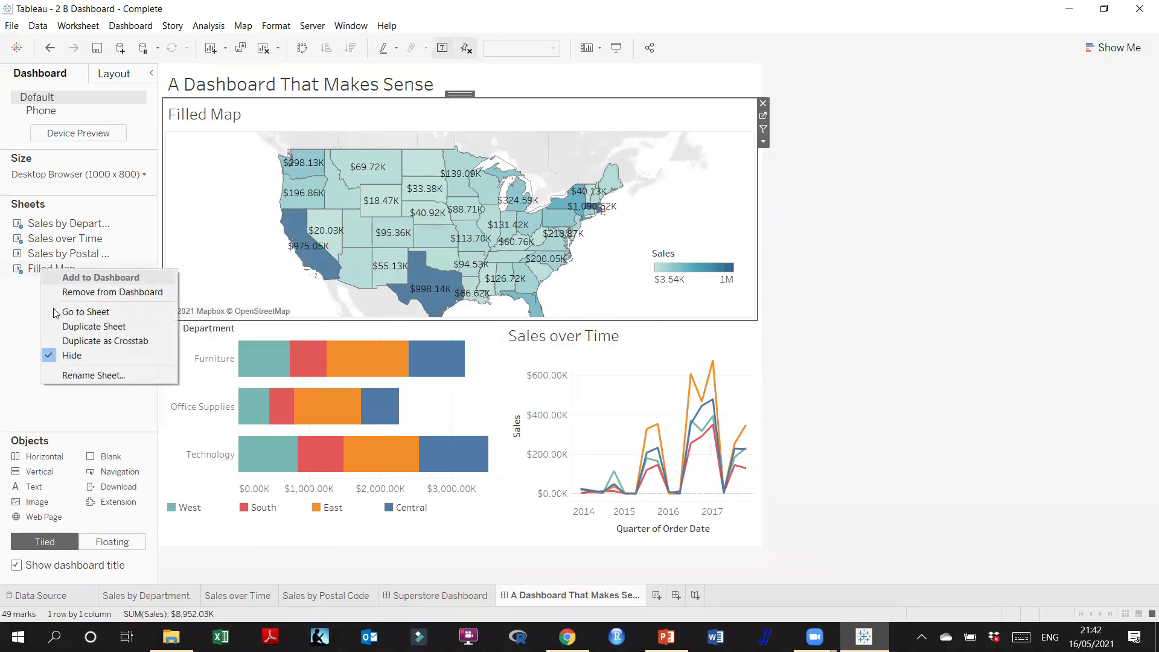
pyautogui.click(61, 355)
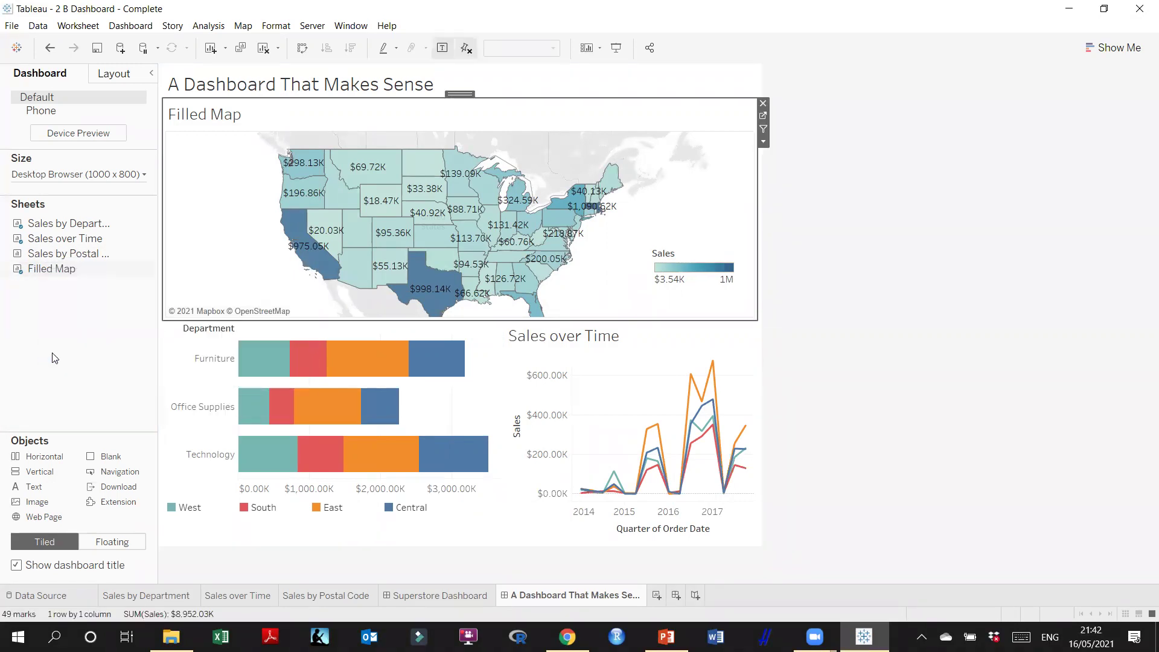
pyautogui.rightClick(46, 254)
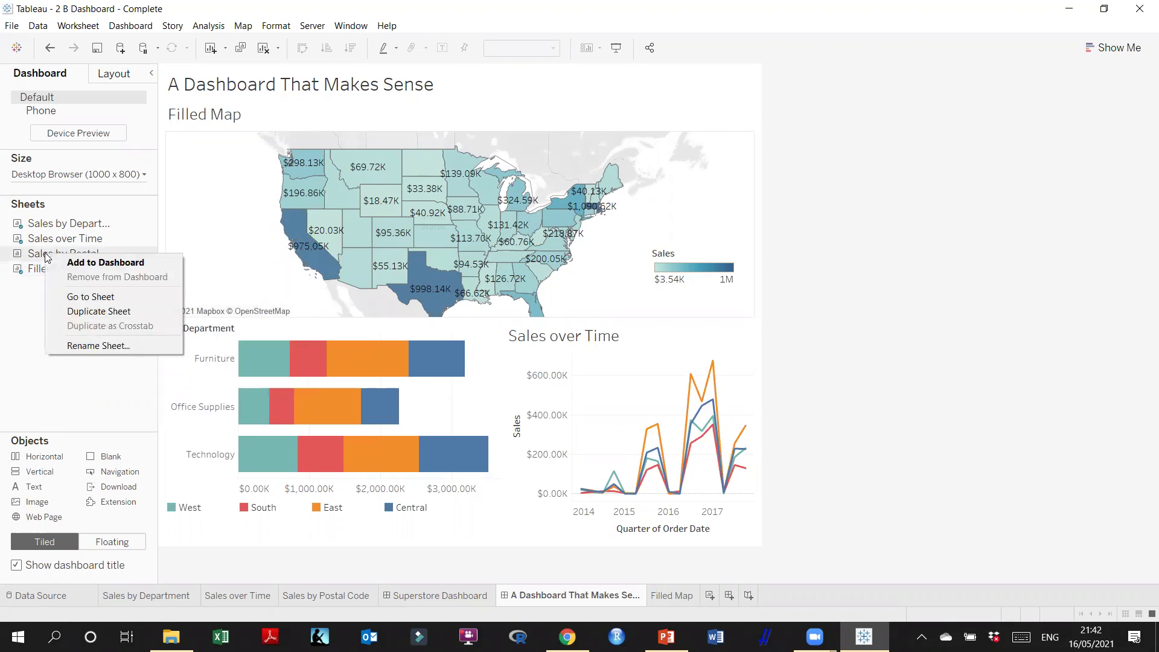
pyautogui.click(40, 296)
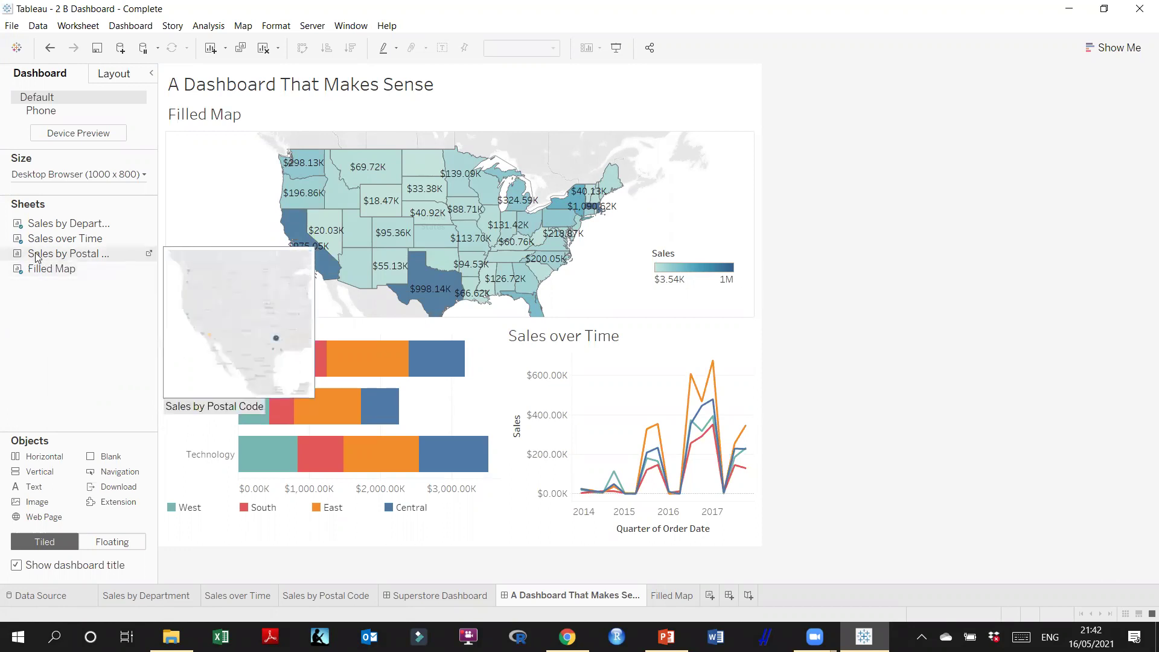
pyautogui.moveTo(19, 228)
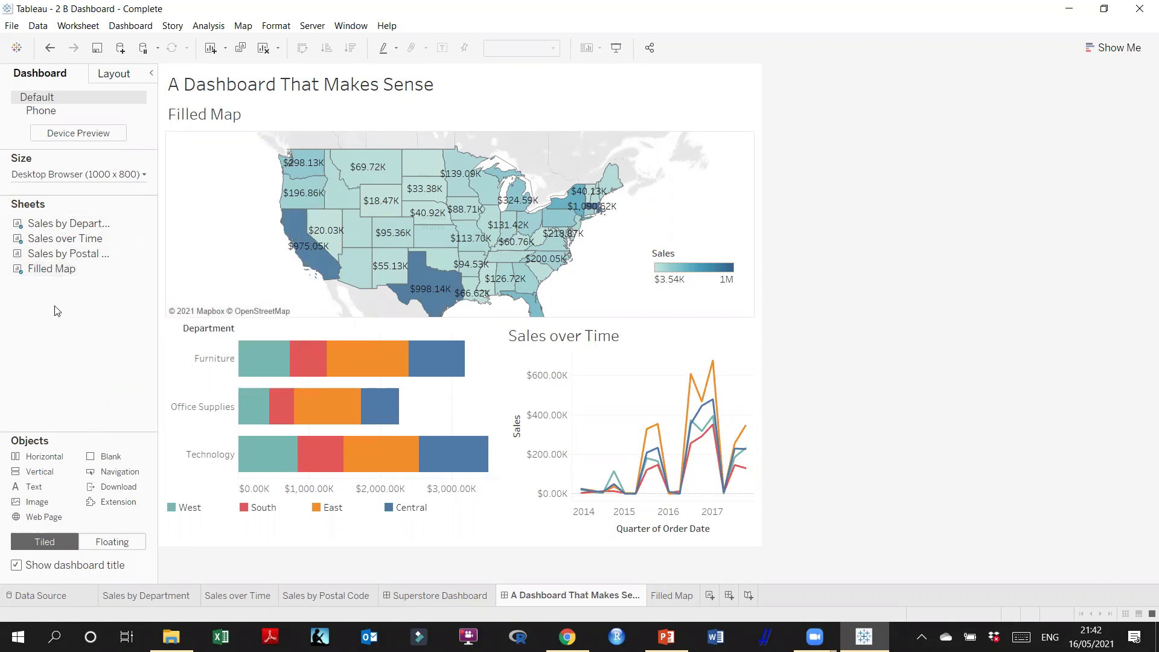
pyautogui.moveTo(54, 260)
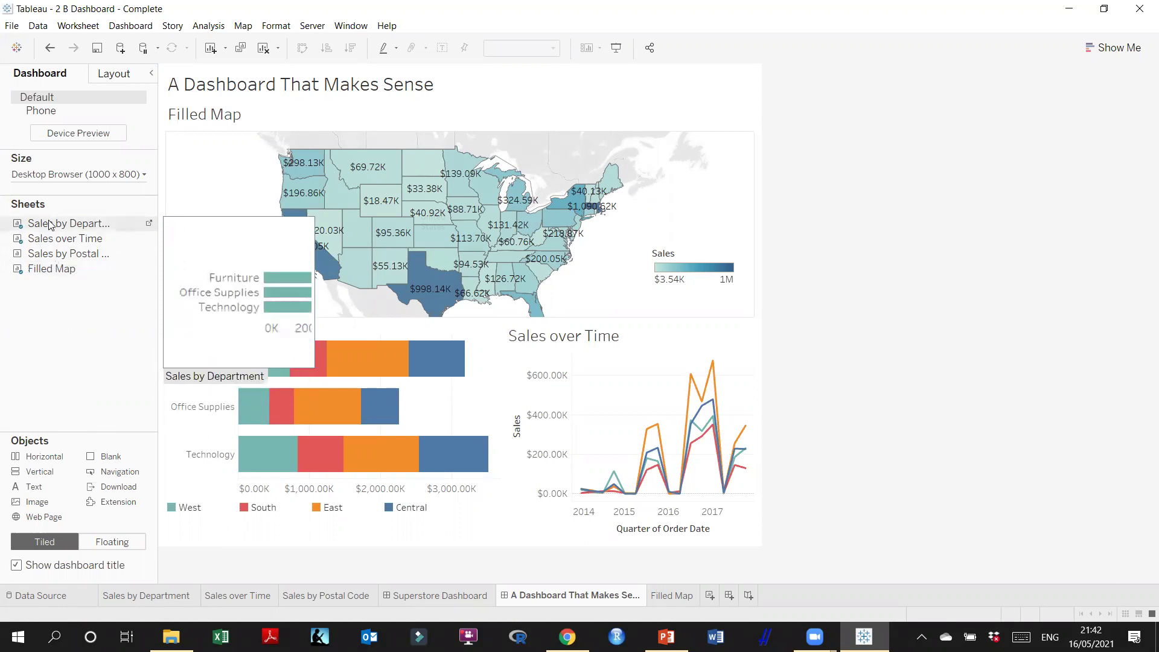
# Hide the Filled Map worksheet from the sheet tabs again
pyautogui.click(47, 272)
pyautogui.rightClick(47, 273)
pyautogui.press('Escape')
pyautogui.rightClick(47, 273)
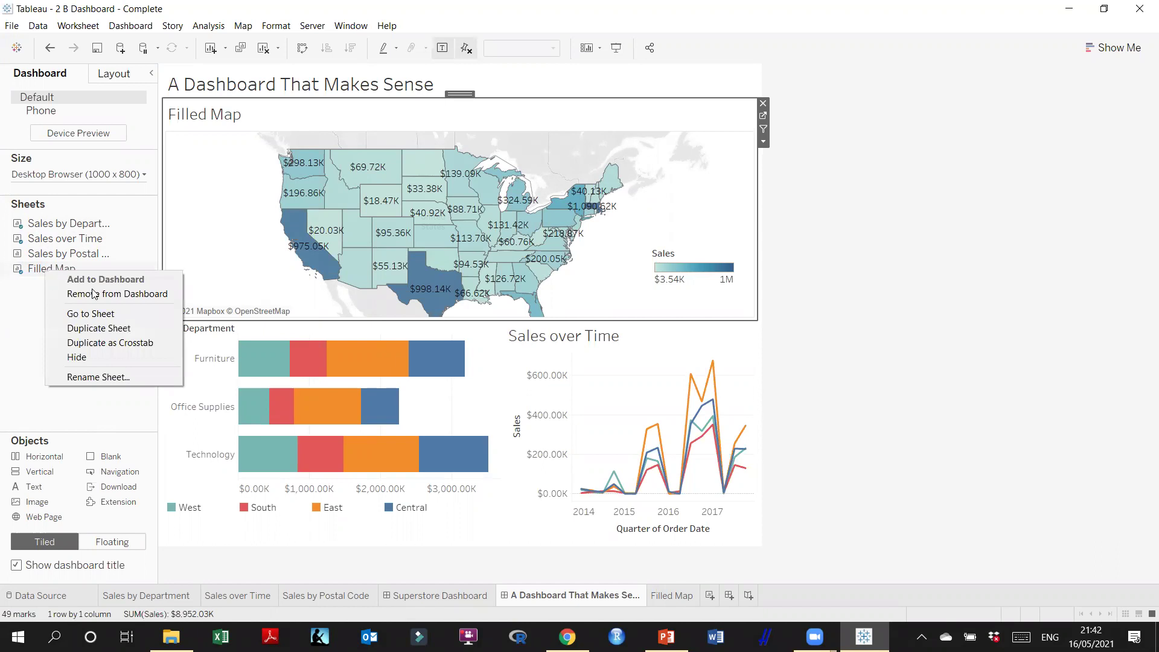
pyautogui.click(89, 356)
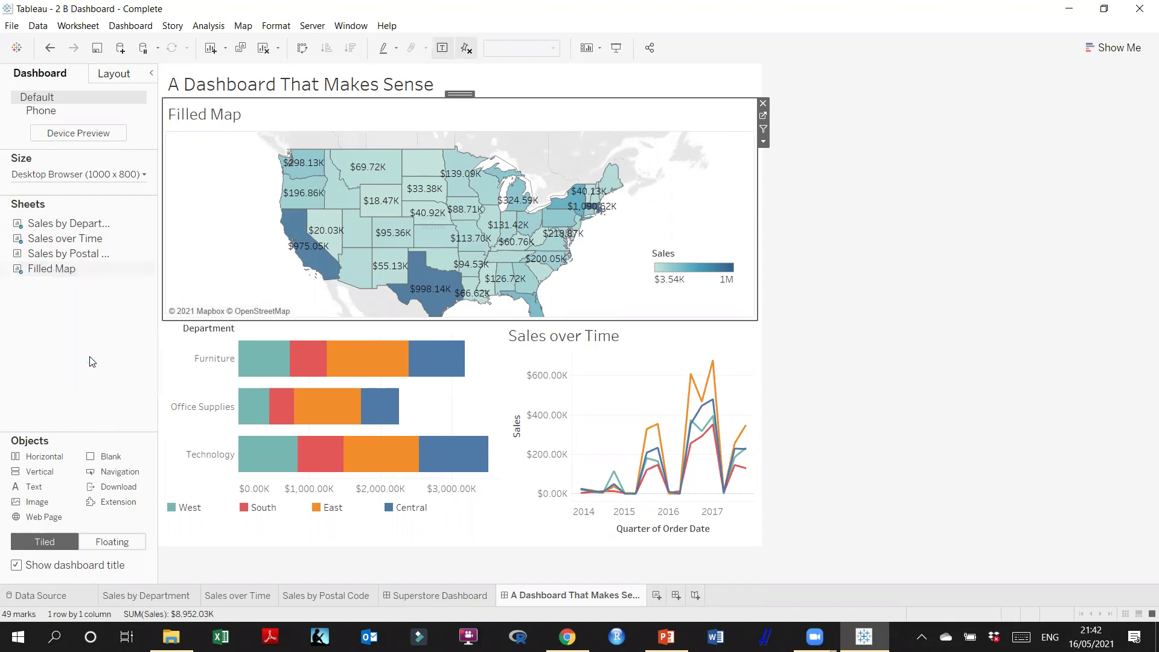
# Unhide the Filled Map worksheet and move its tab directly before the A Dashboard That Makes Sense tab
pyautogui.rightClick(49, 273)
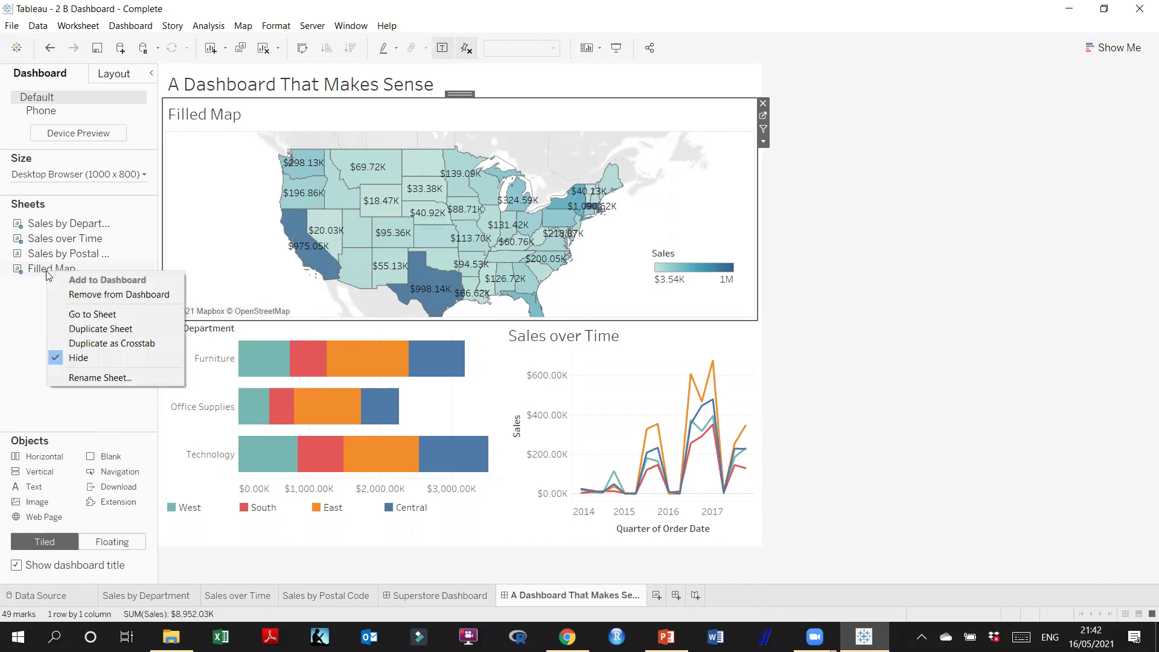
pyautogui.click(90, 362)
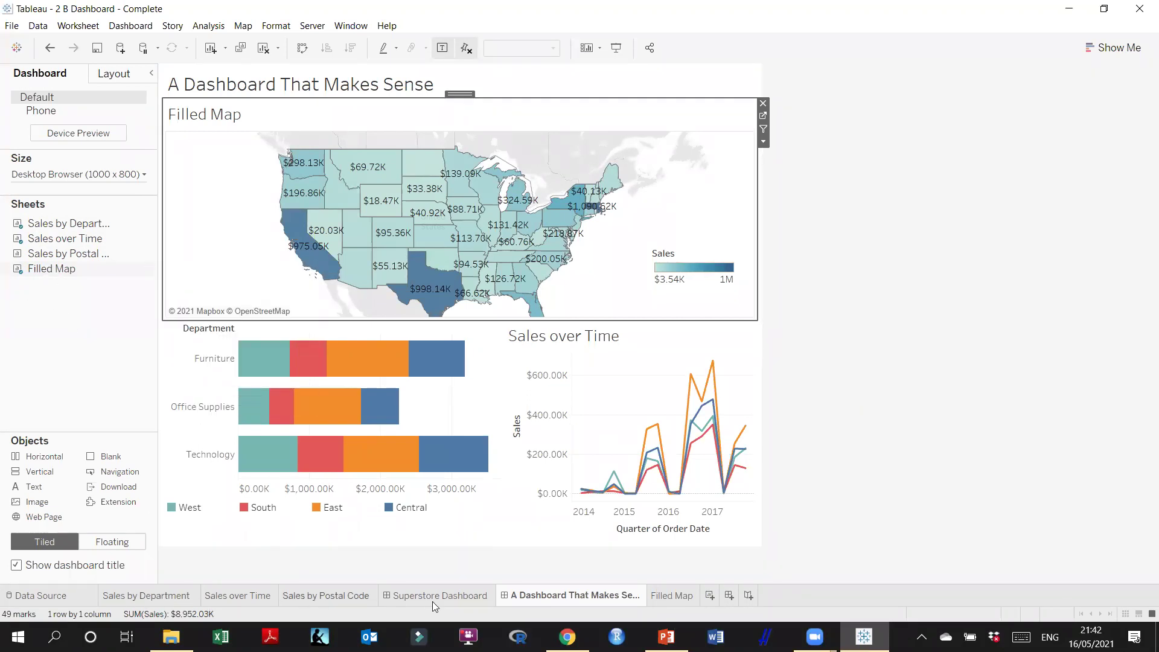
pyautogui.click(665, 601)
pyautogui.moveTo(668, 598); pyautogui.dragTo(498, 598)
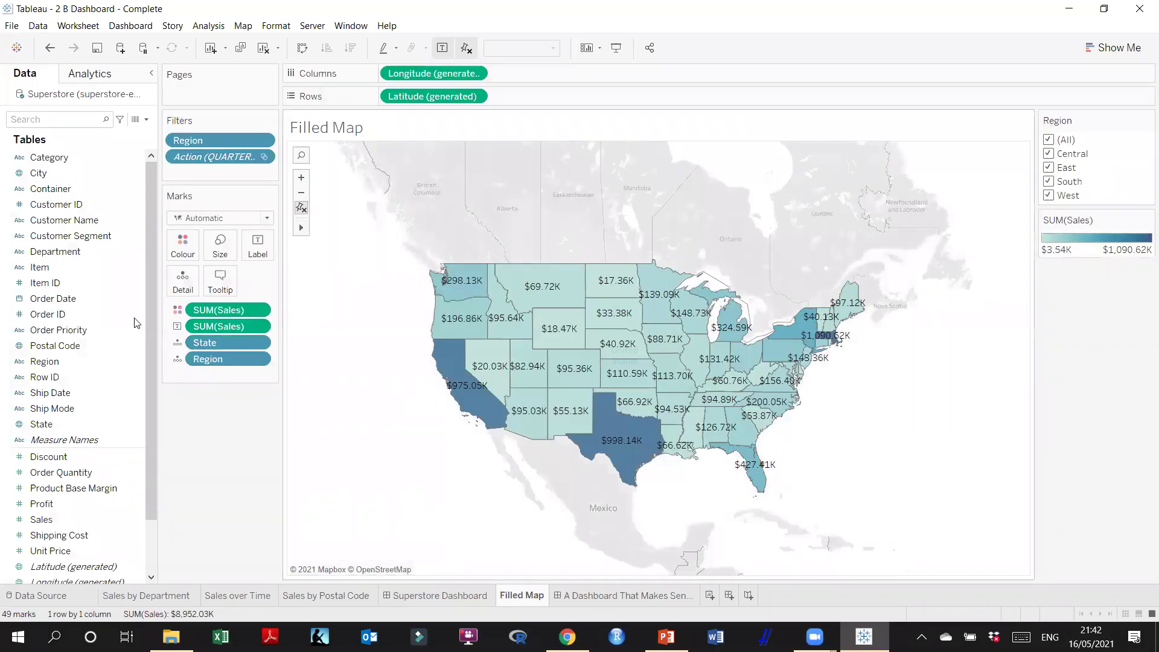
# Return to the A Dashboard That Makes Sense dashboard and hide the Filled Map worksheet
pyautogui.click(610, 588)
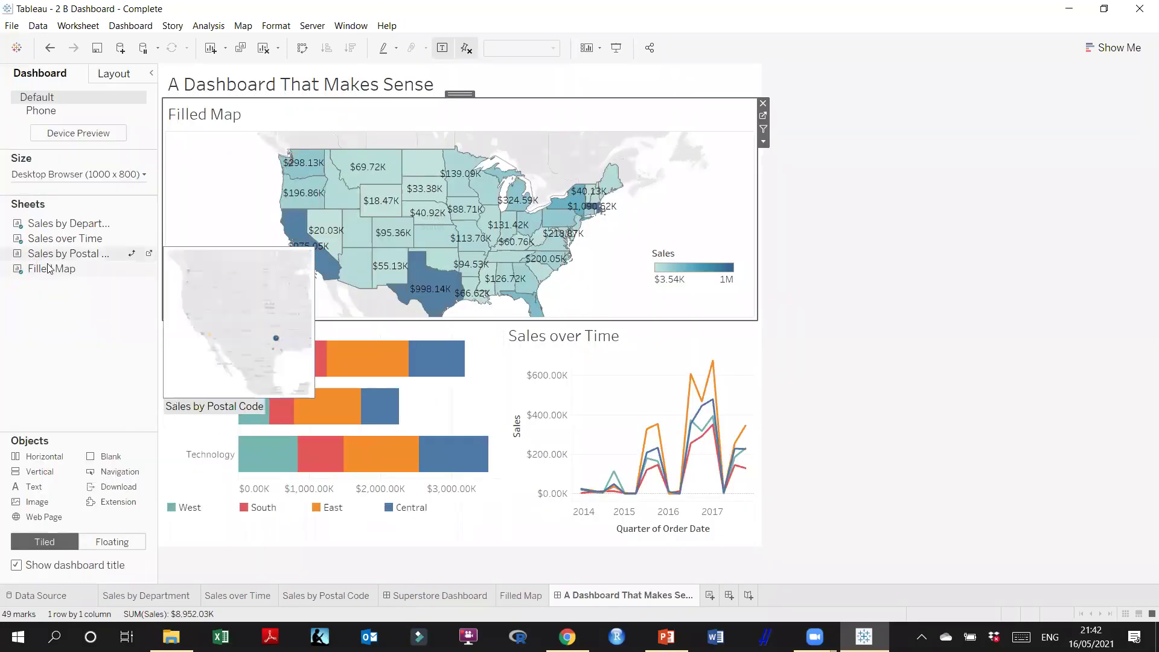
pyautogui.rightClick(52, 274)
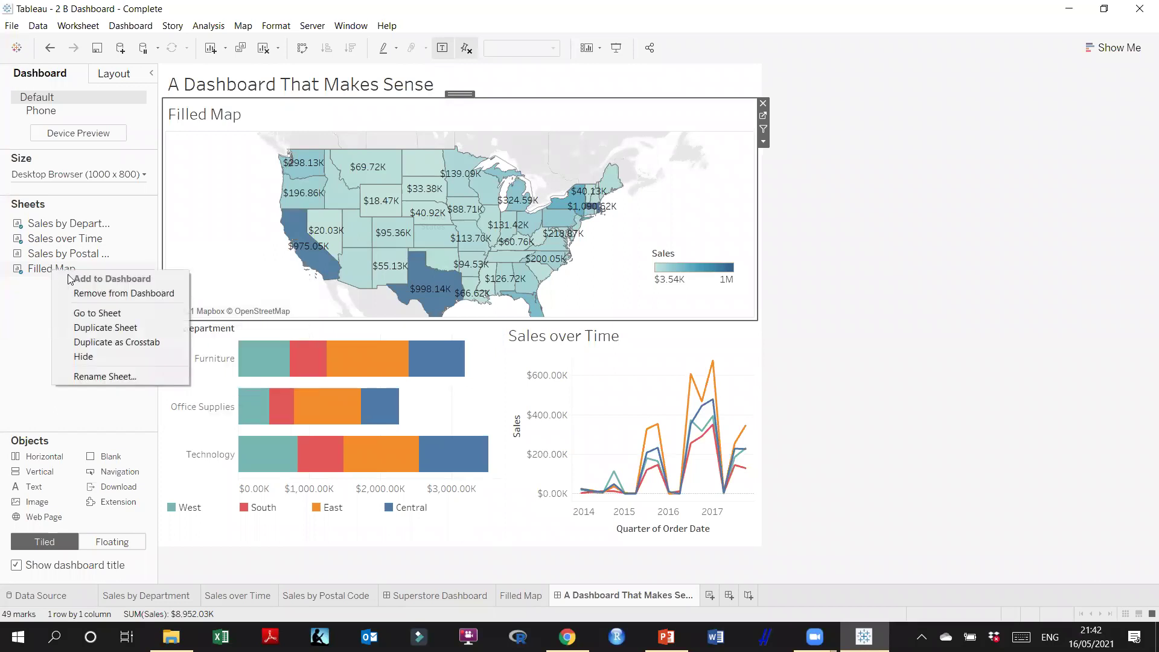
pyautogui.click(85, 356)
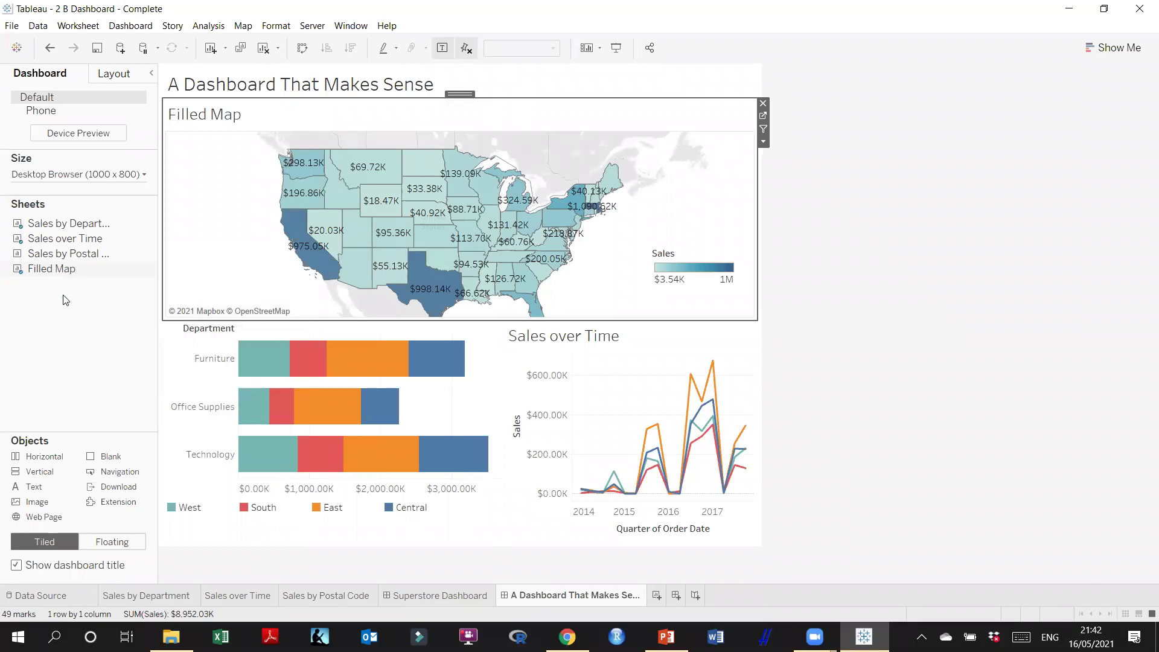
# Unhide the Filled Map worksheet from the dashboard's sheet list
pyautogui.click(48, 274)
pyautogui.rightClick(47, 273)
pyautogui.click(43, 274)
pyautogui.rightClick(43, 273)
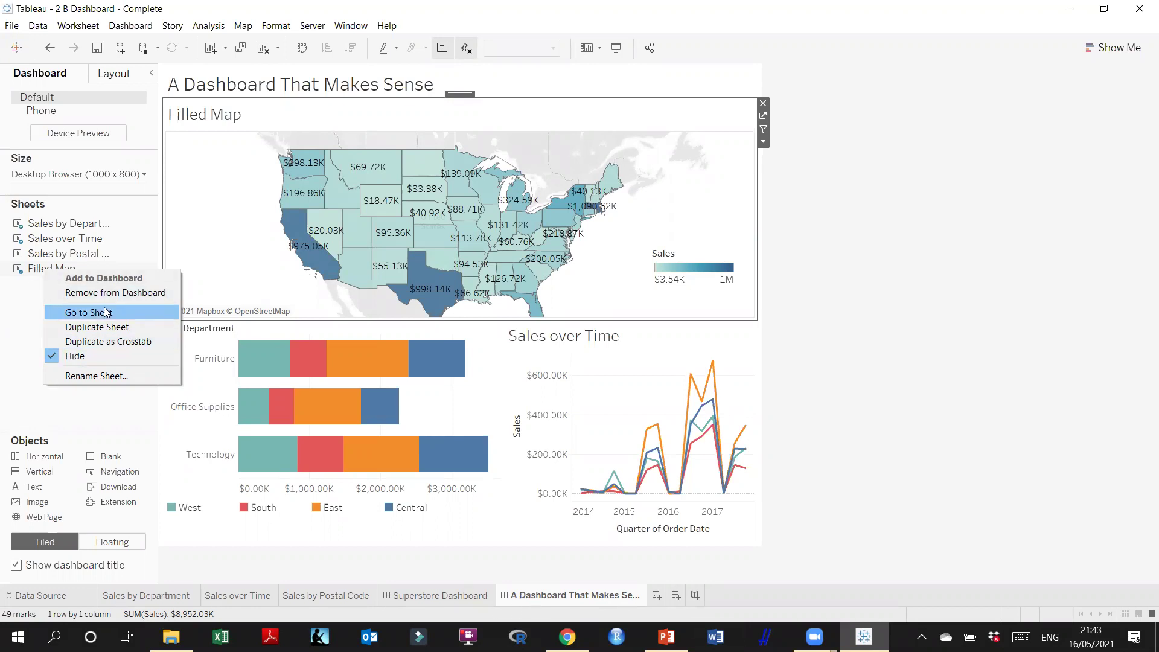
pyautogui.click(71, 356)
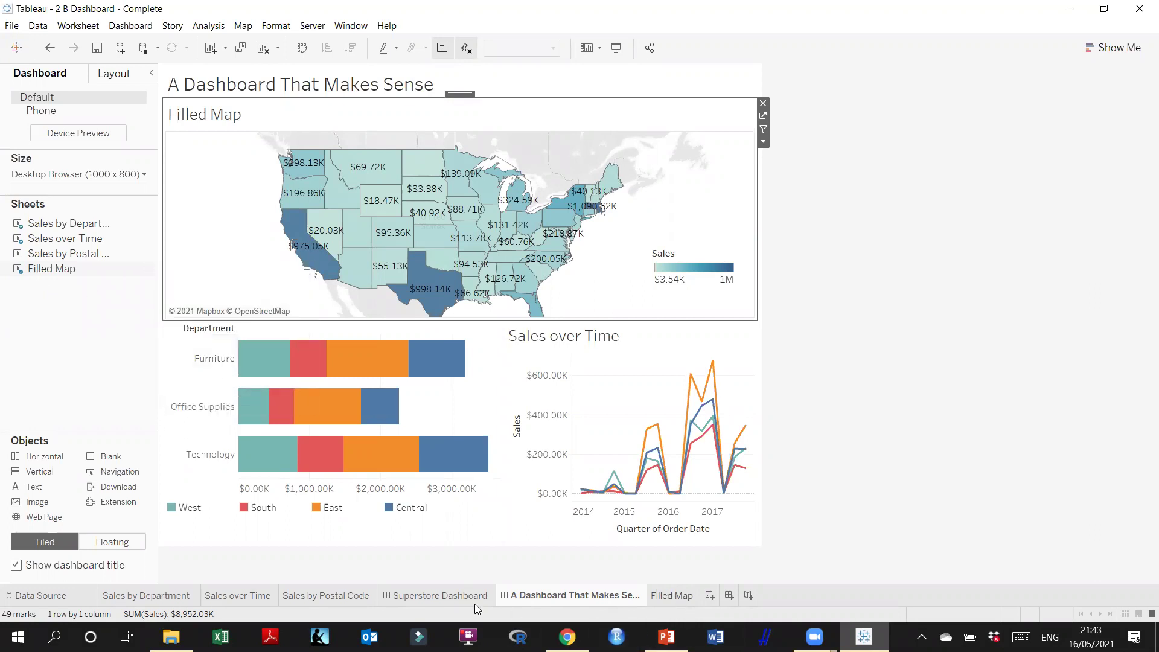
# Hide the three worksheets used in the dashboard: Filled Map, Sales over Time and Sales by Department
pyautogui.rightClick(72, 274)
pyautogui.click(102, 357)
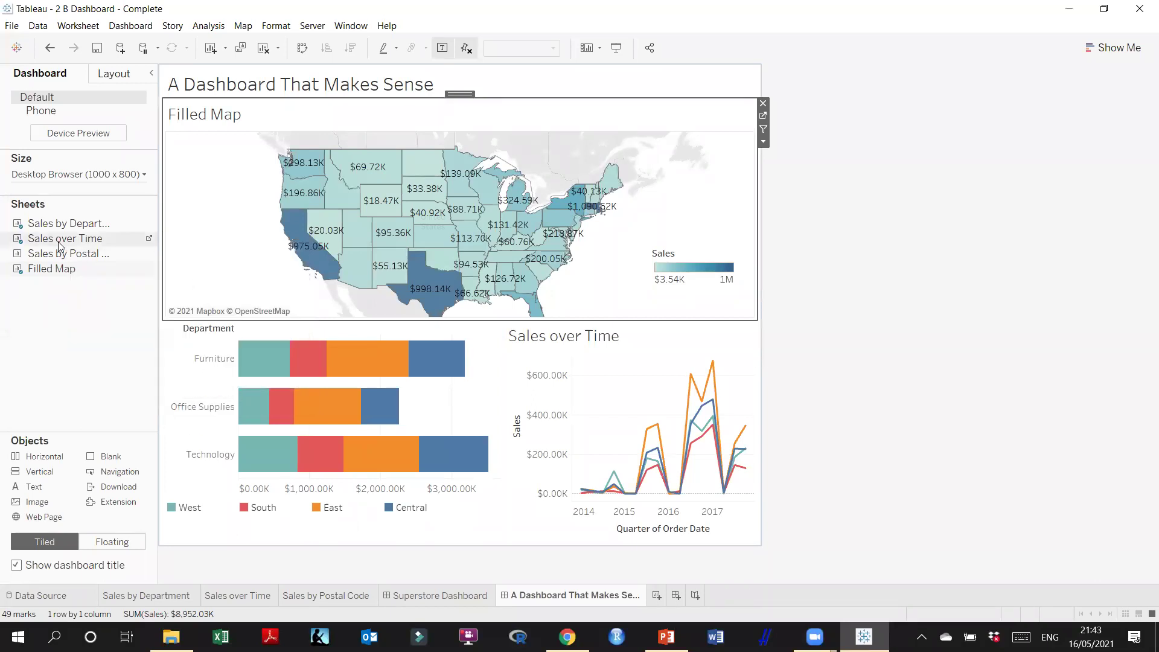
pyautogui.rightClick(60, 241)
pyautogui.click(90, 328)
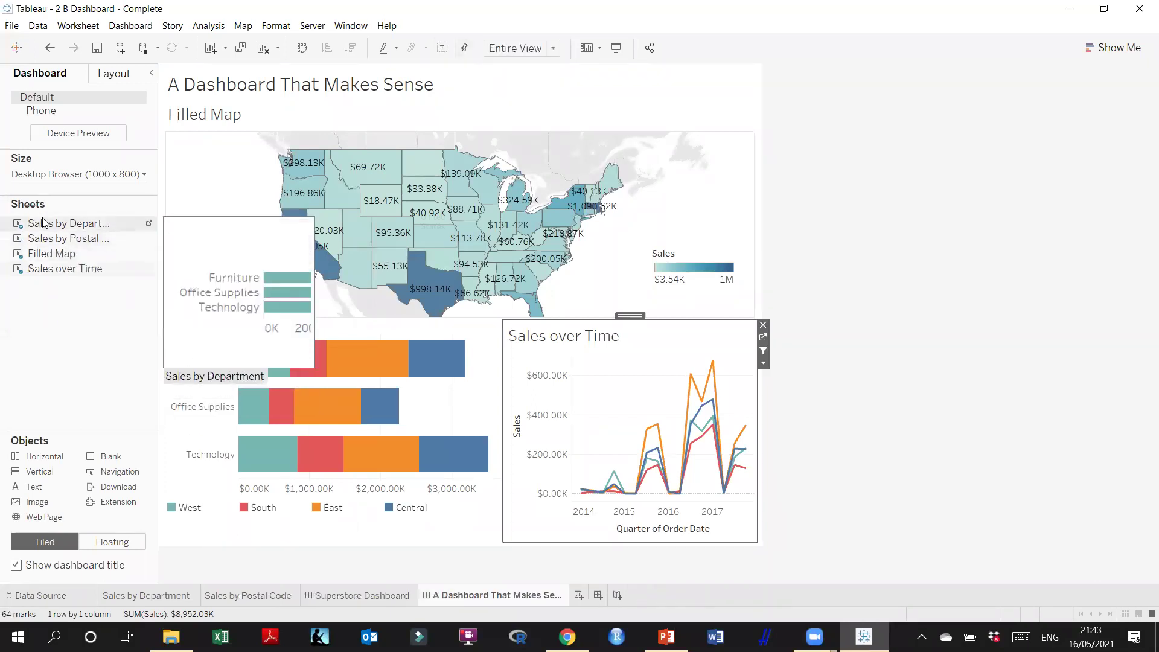
pyautogui.rightClick(48, 225)
pyautogui.click(76, 304)
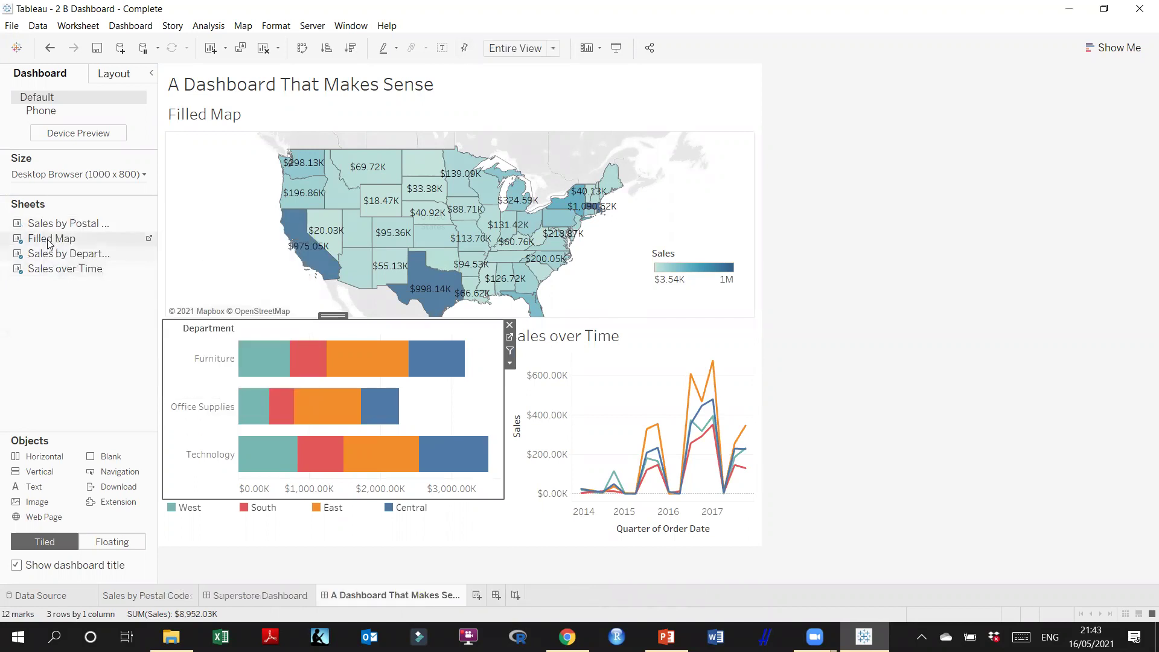
# Compare the options offered for the hidden Sales by Department sheet with those for the Sales by Postal Code sheet, which is not on the dashboard
pyautogui.rightClick(51, 240)
pyautogui.click(36, 256)
pyautogui.click(36, 257)
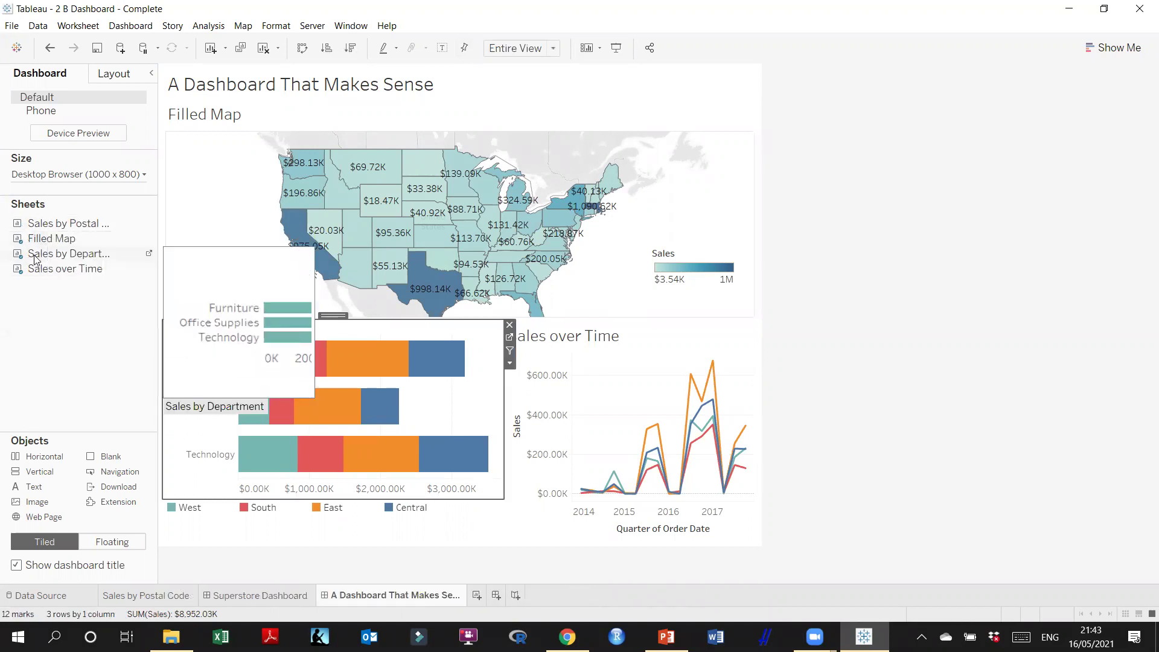
pyautogui.rightClick(36, 258)
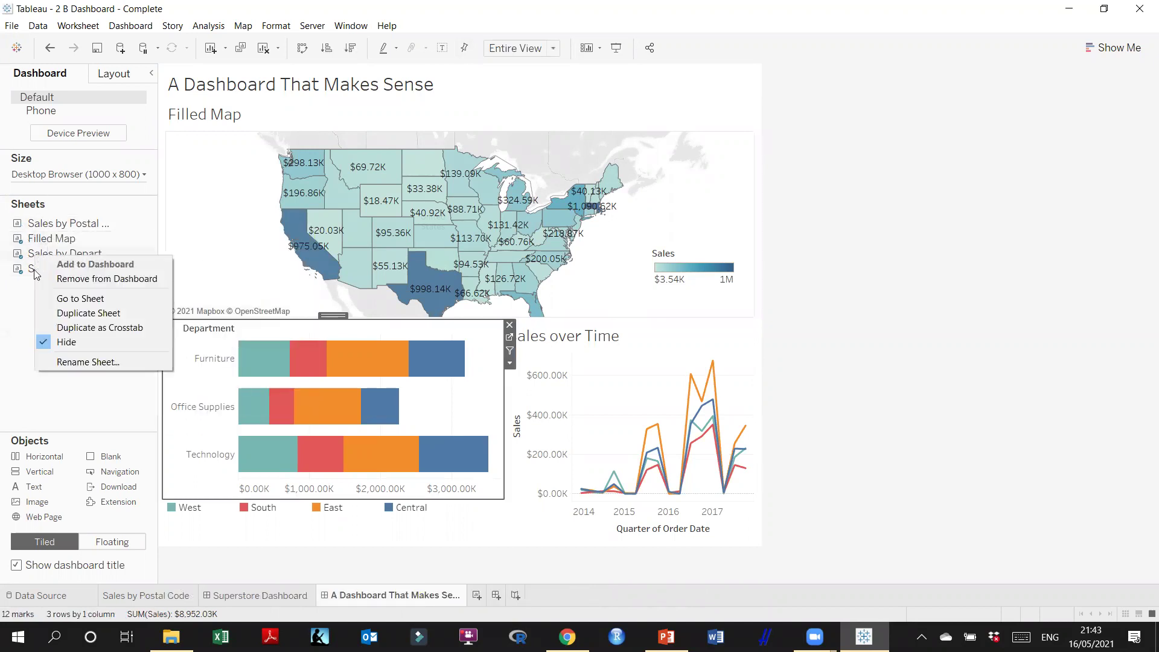
pyautogui.click(28, 322)
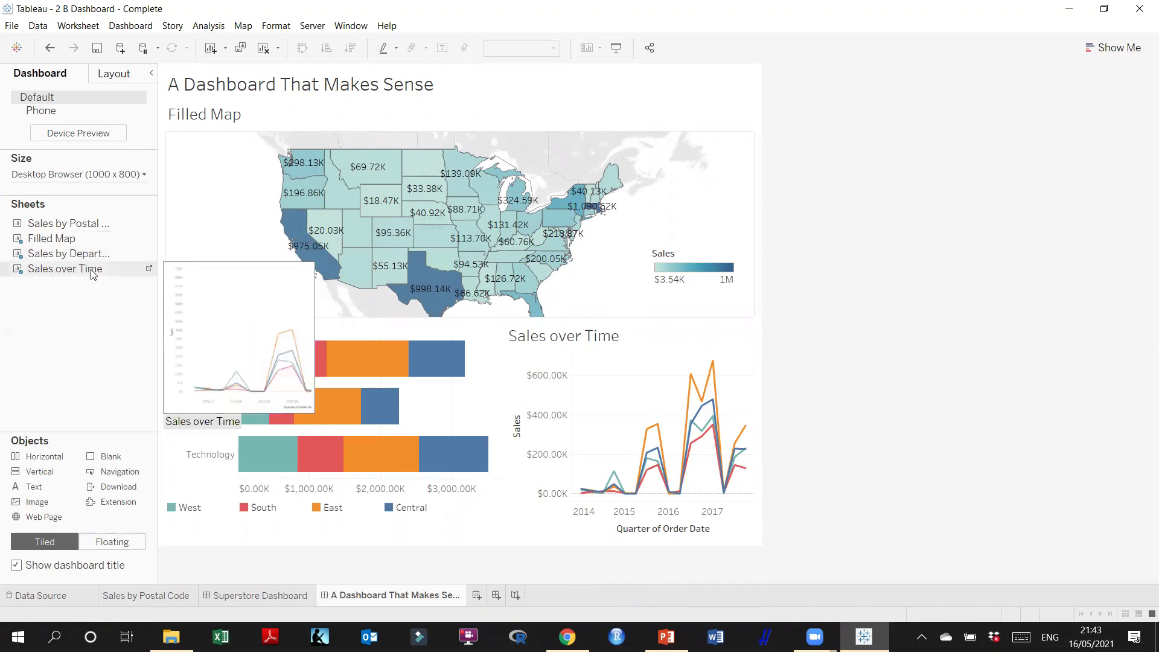
pyautogui.rightClick(86, 225)
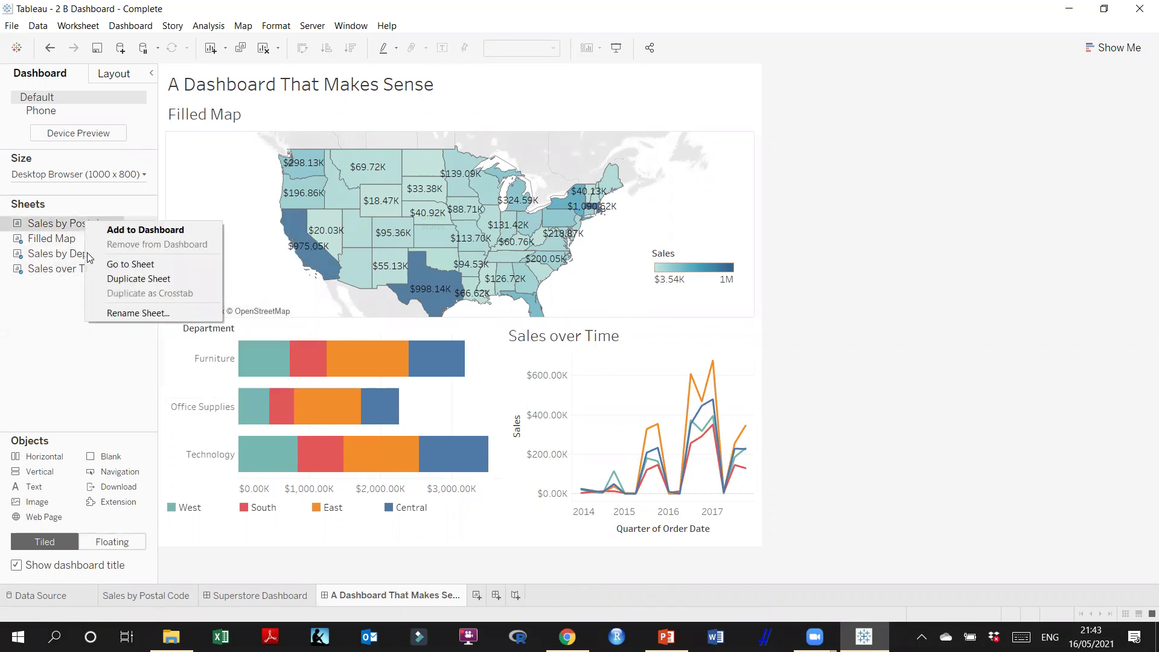
pyautogui.click(46, 228)
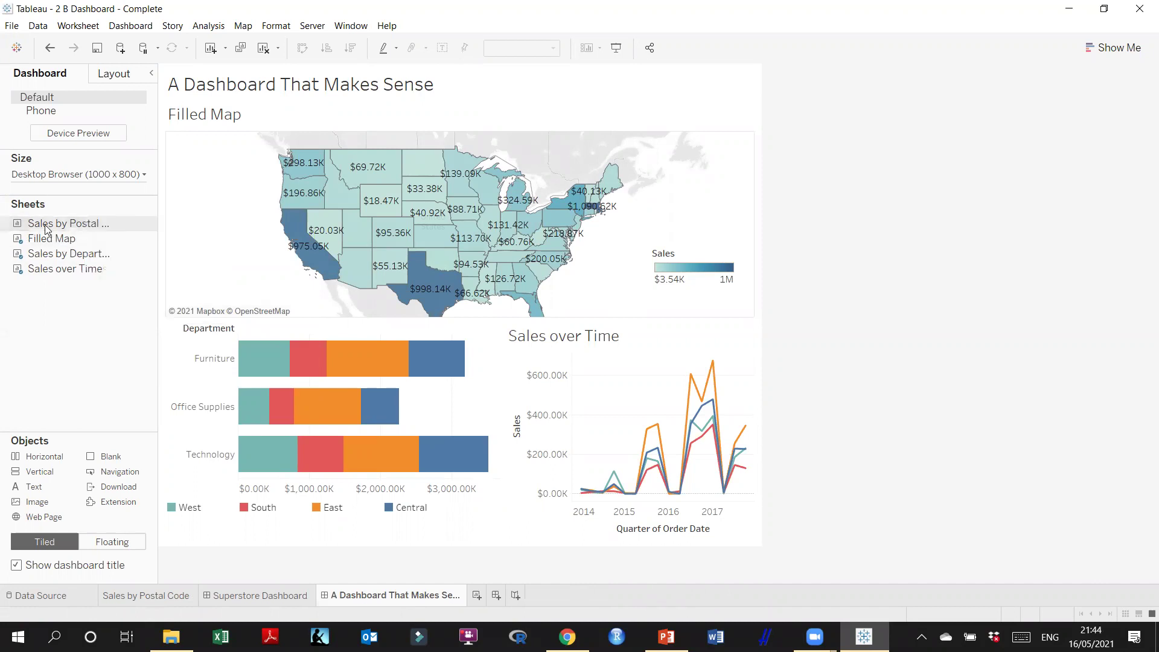
pyautogui.rightClick(46, 229)
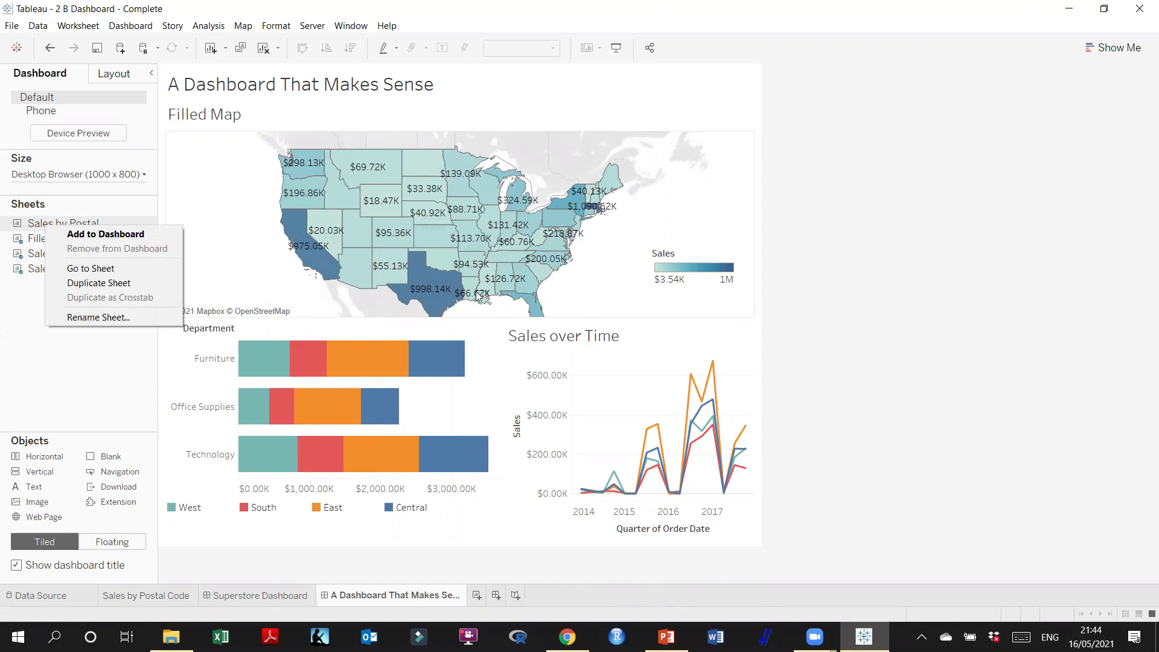
pyautogui.click(87, 350)
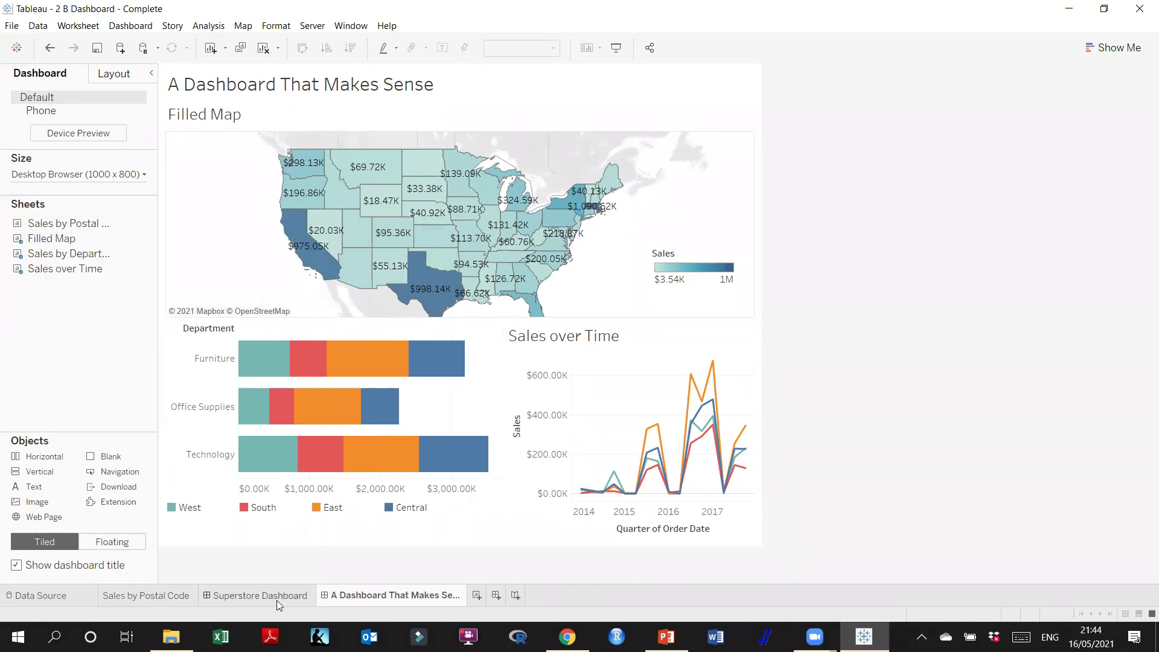
# View the Sales by Postal Code sheet and the Superstore Dashboard, and return to the A Dashboard That Makes Sense dashboard
pyautogui.click(129, 599)
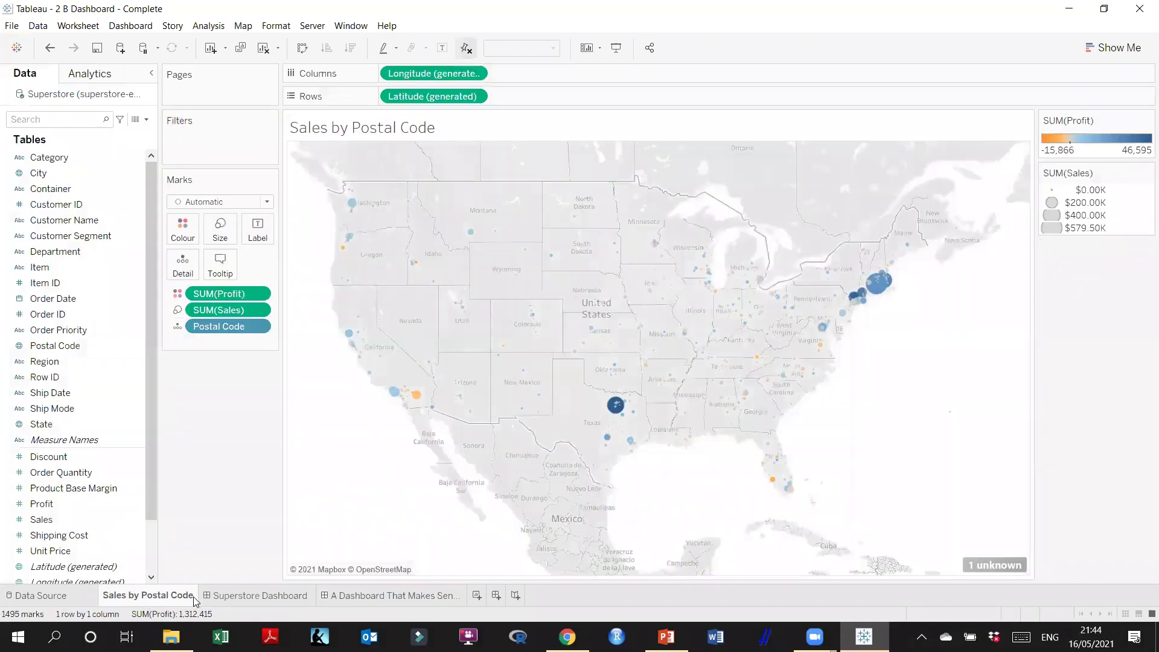
pyautogui.click(262, 598)
pyautogui.click(370, 602)
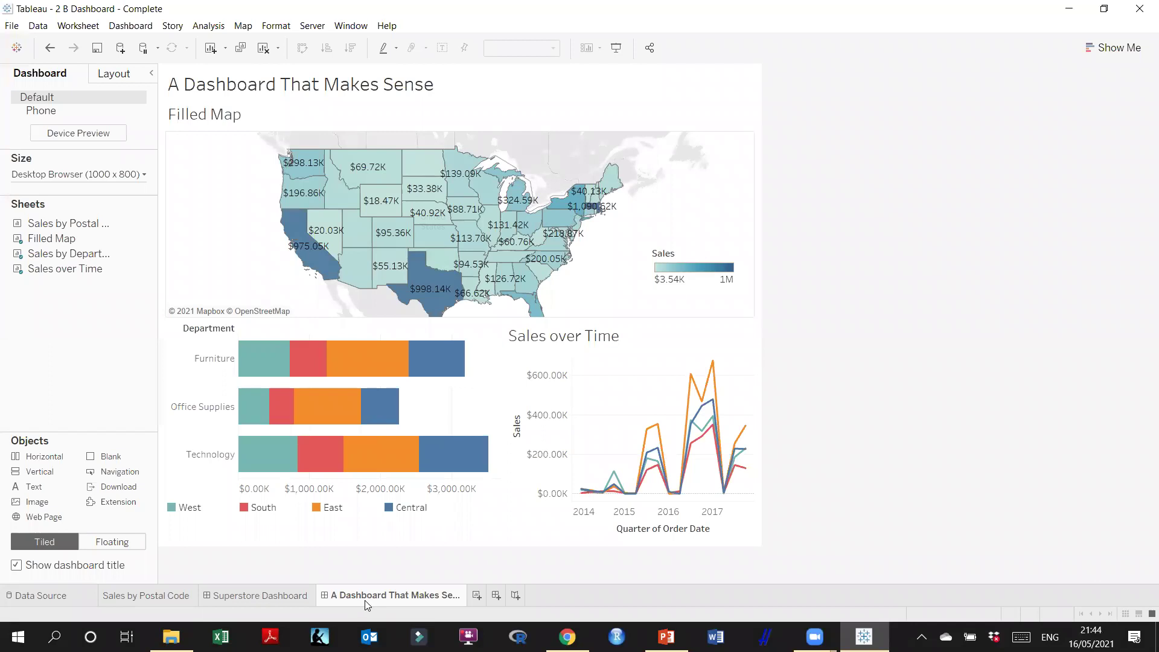
# Hide the Sales by Postal Code sheet from the Superstore Dashboard's sheet list
pyautogui.click(282, 599)
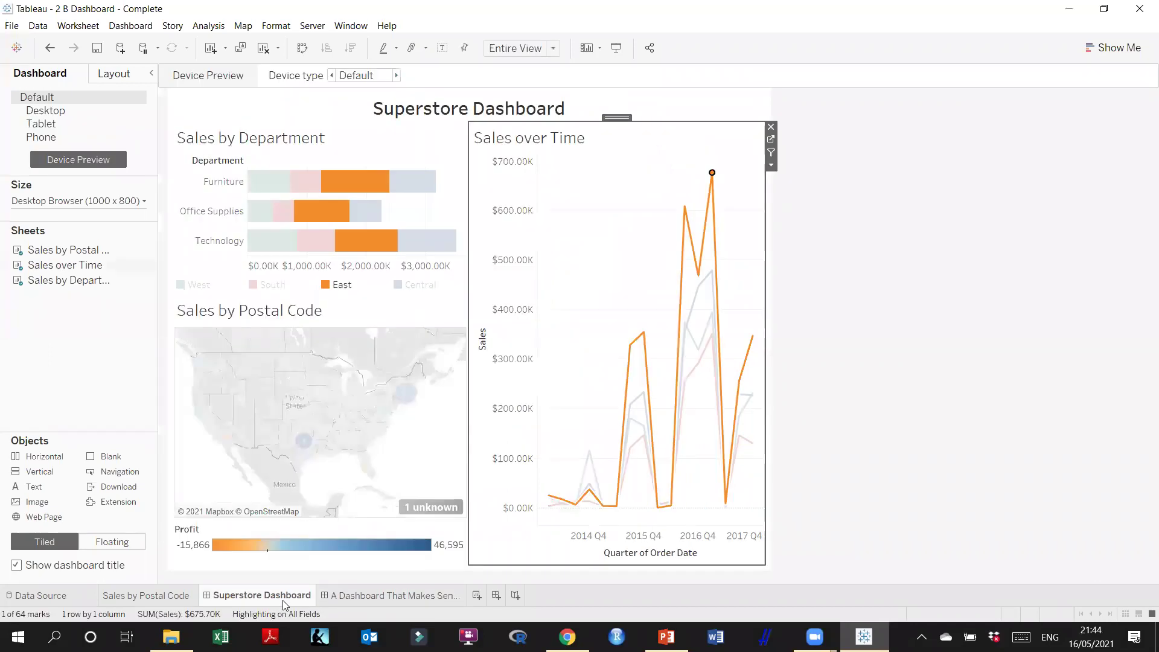
pyautogui.moveTo(55, 281)
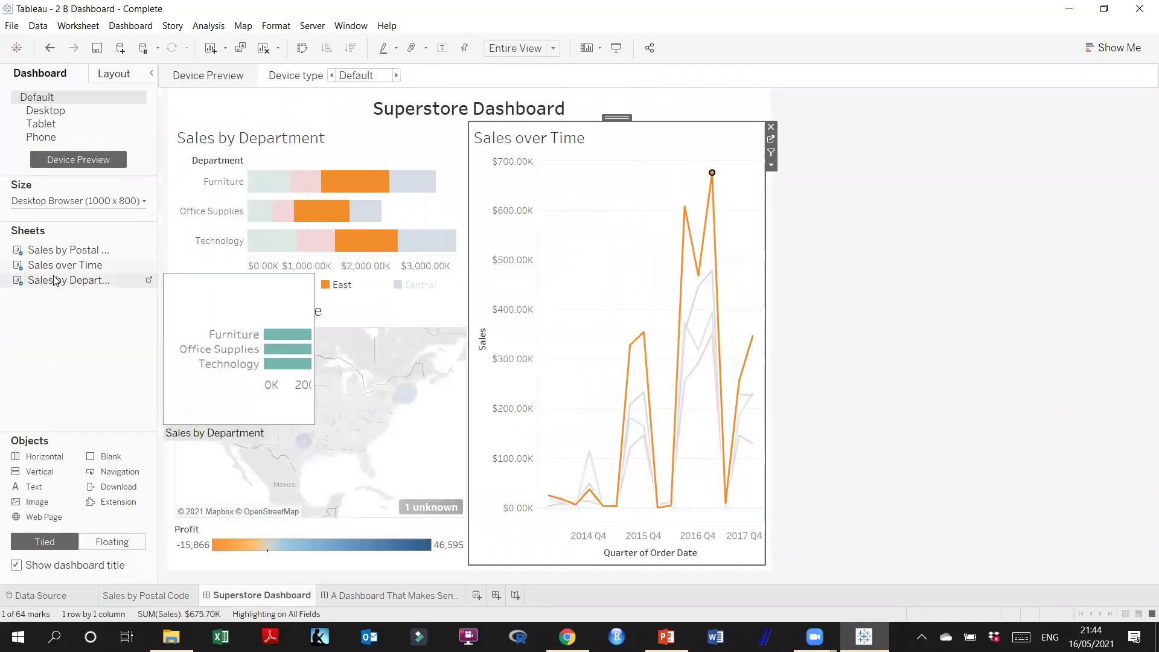
pyautogui.rightClick(60, 255)
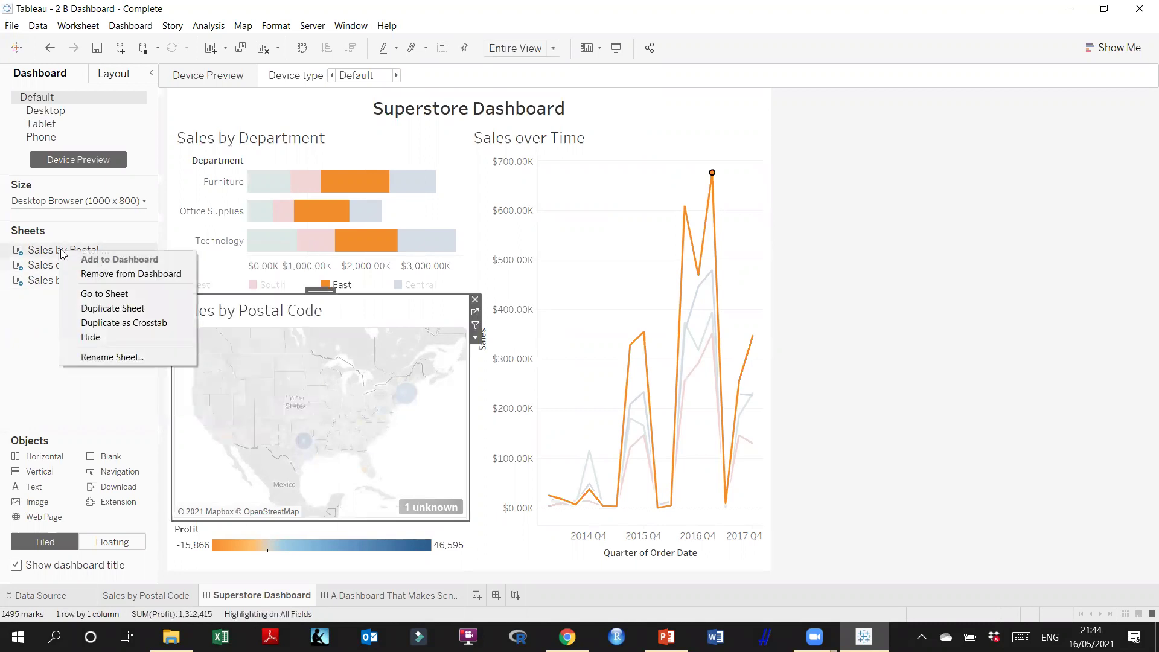
pyautogui.click(90, 338)
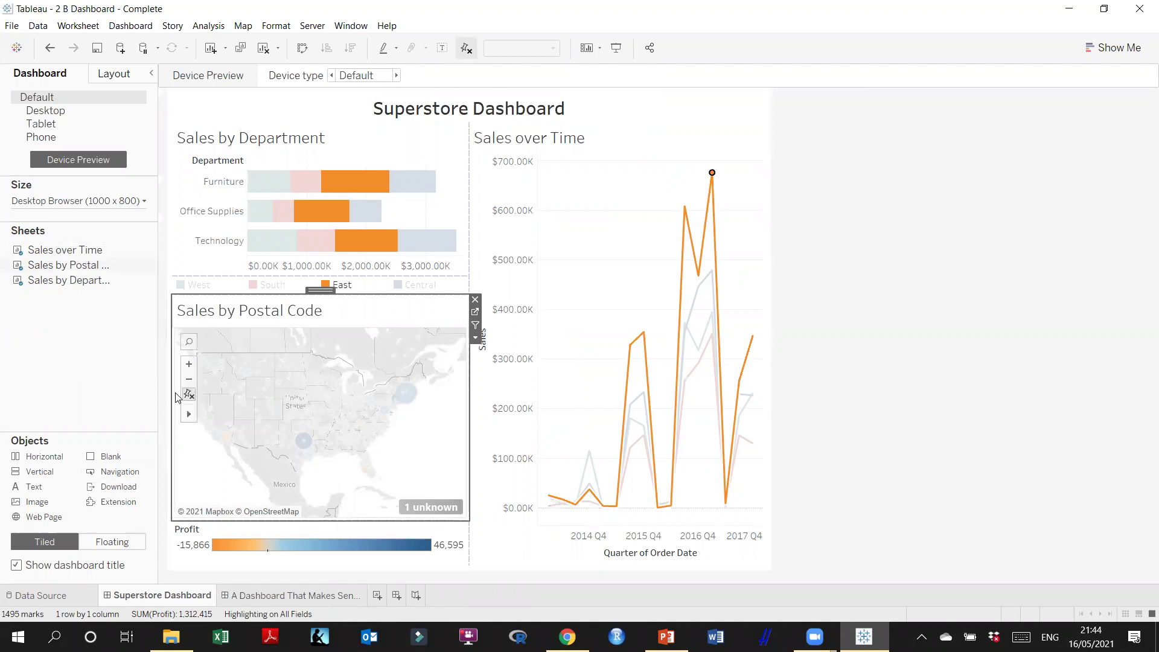
# Unhide the Filled Map, Sales by Department and Sales over Time sheets from the A Dashboard That Makes Sense dashboard's sheet list
pyautogui.click(261, 598)
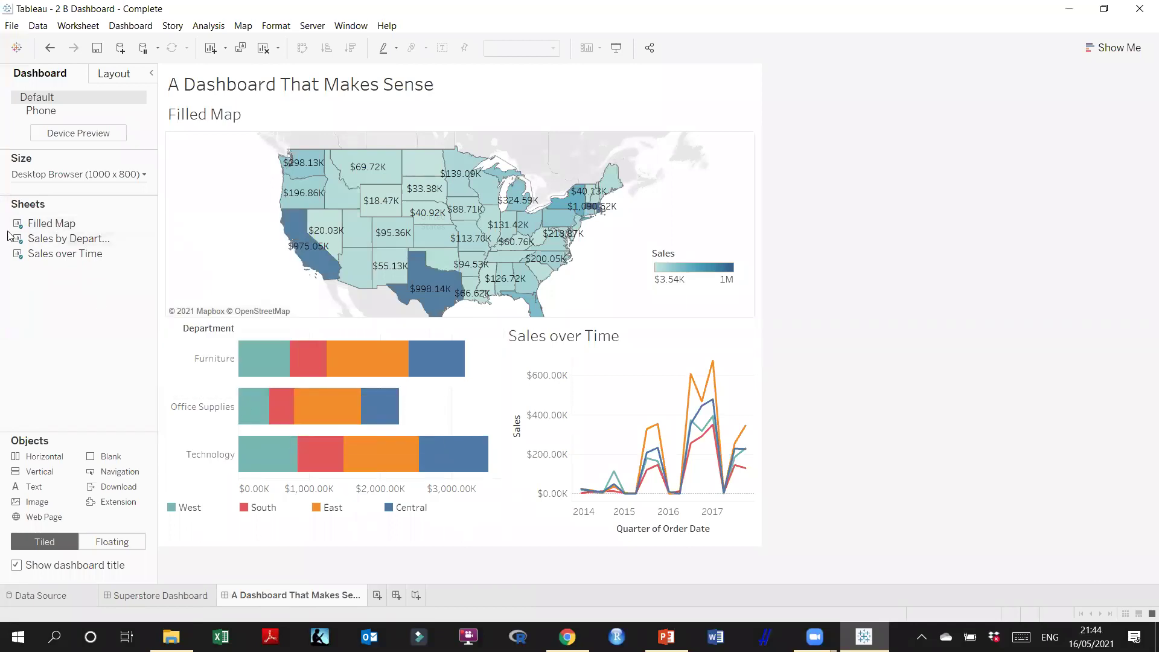
pyautogui.rightClick(68, 224)
pyautogui.click(97, 305)
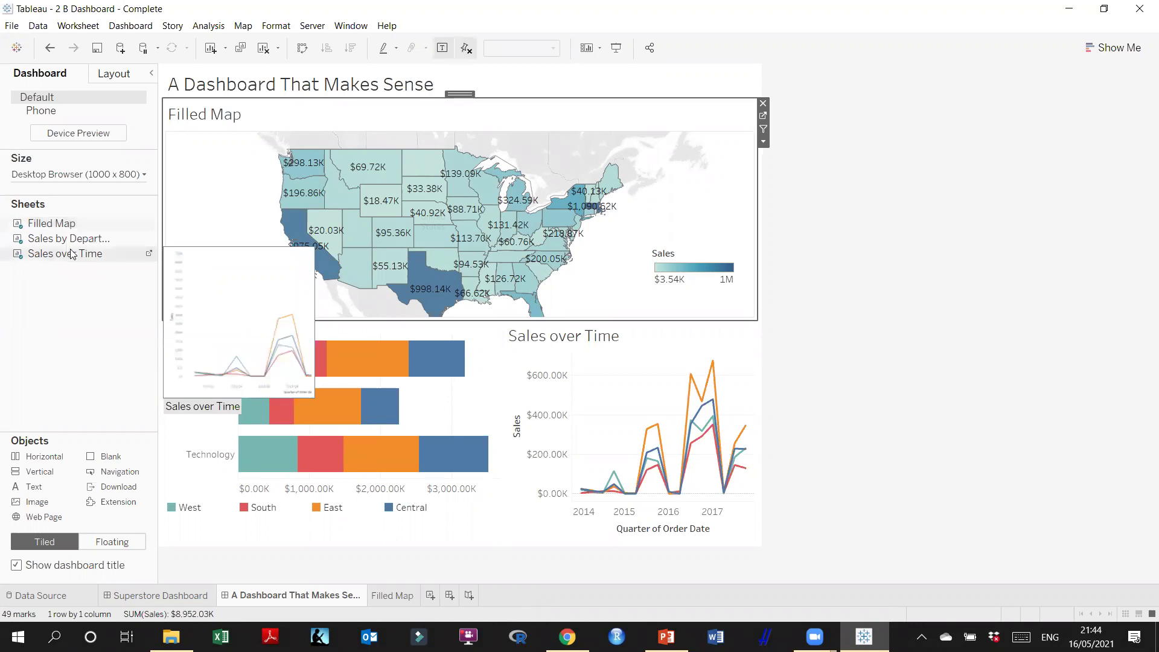
pyautogui.rightClick(70, 238)
pyautogui.click(94, 321)
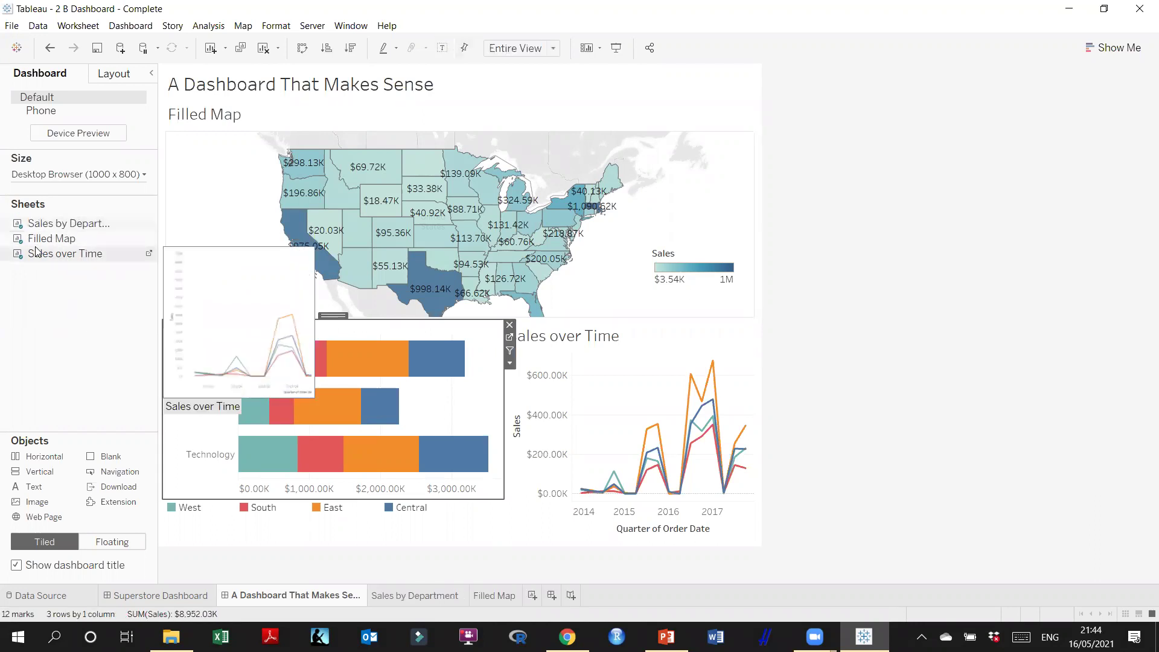
pyautogui.rightClick(35, 249)
pyautogui.click(63, 331)
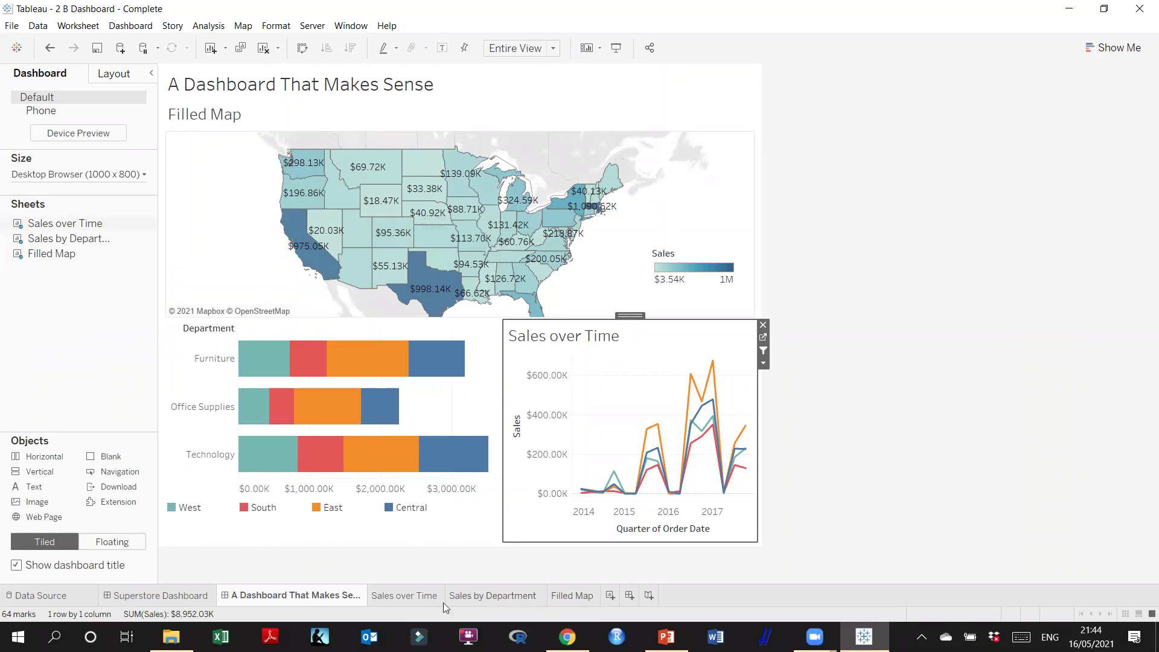
# Check the options the Superstore Dashboard offers for the Filled Map sheet and review the sheets listed for A Dashboard That Makes Sense
pyautogui.moveTo(53, 226)
pyautogui.moveTo(389, 398)
pyautogui.click(174, 597)
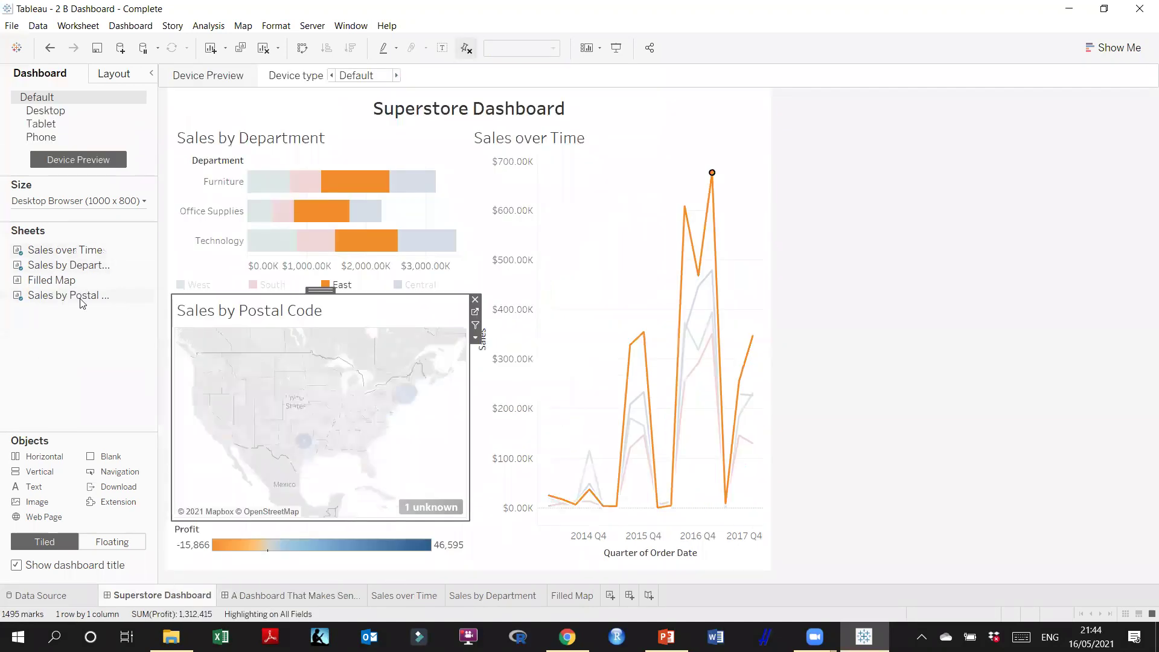
pyautogui.moveTo(64, 283)
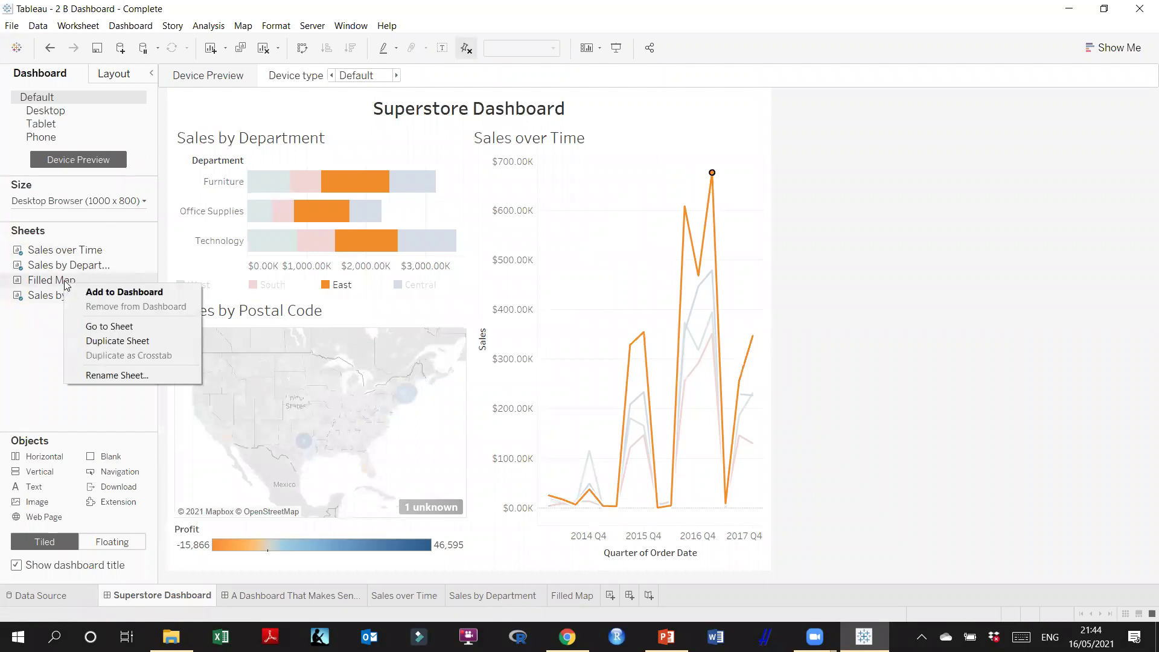
pyautogui.press('Escape')
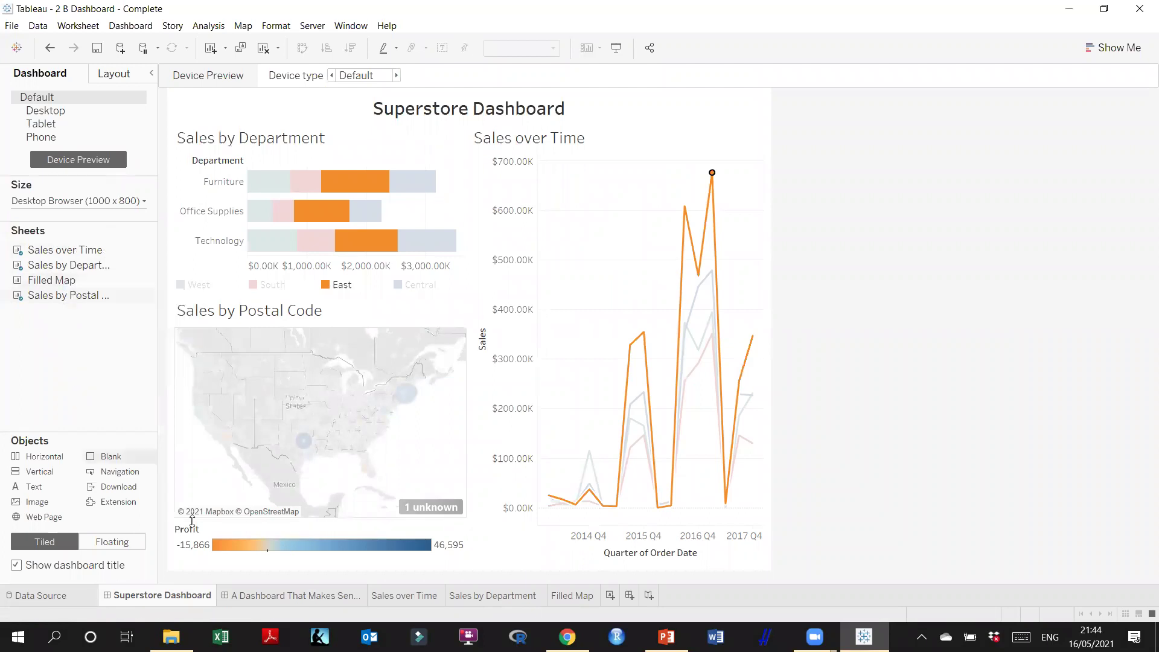
pyautogui.click(244, 597)
pyautogui.moveTo(68, 238)
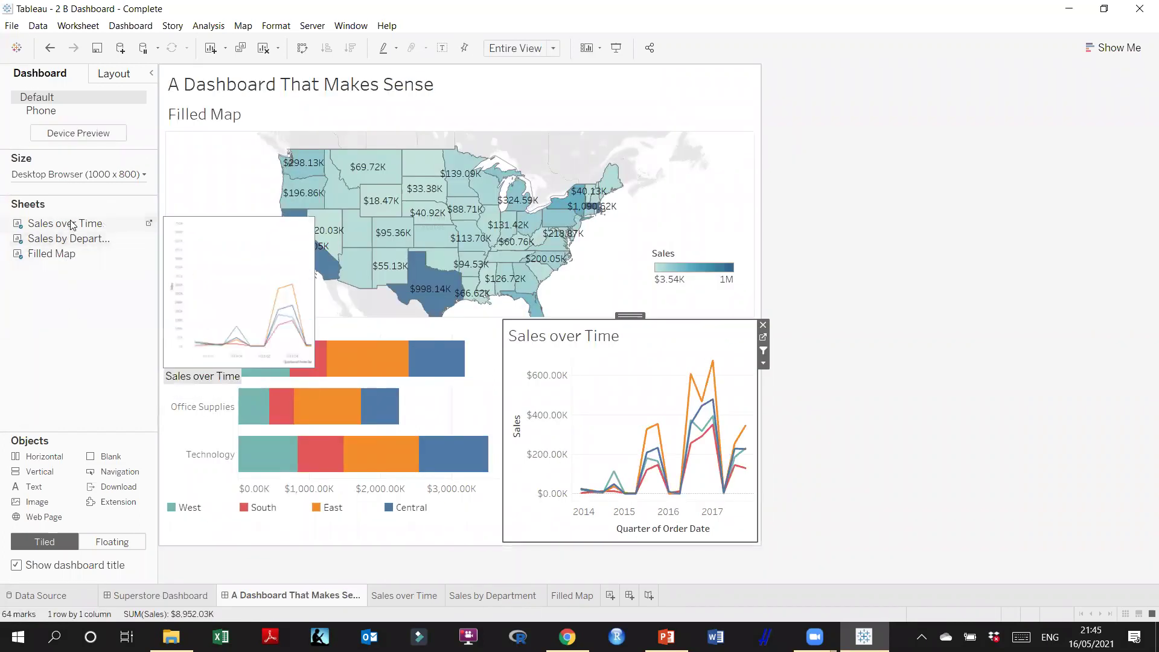
pyautogui.moveTo(63, 261)
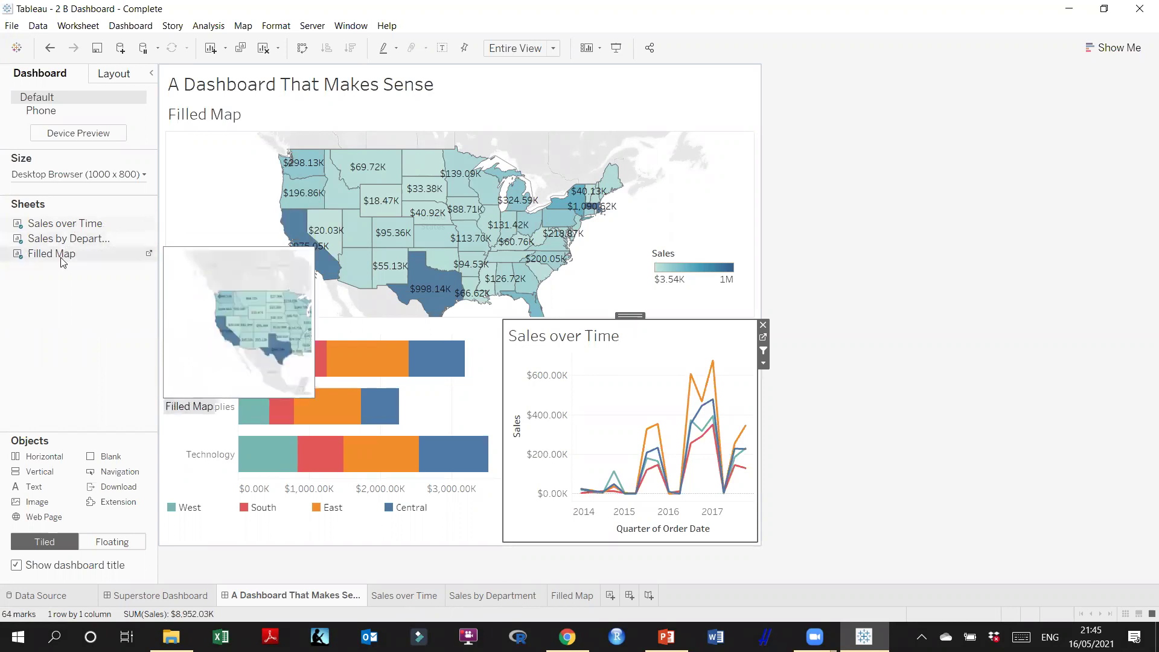
# Unhide the Sales by Postal Code sheet from the Superstore Dashboard's sheet list
pyautogui.click(178, 594)
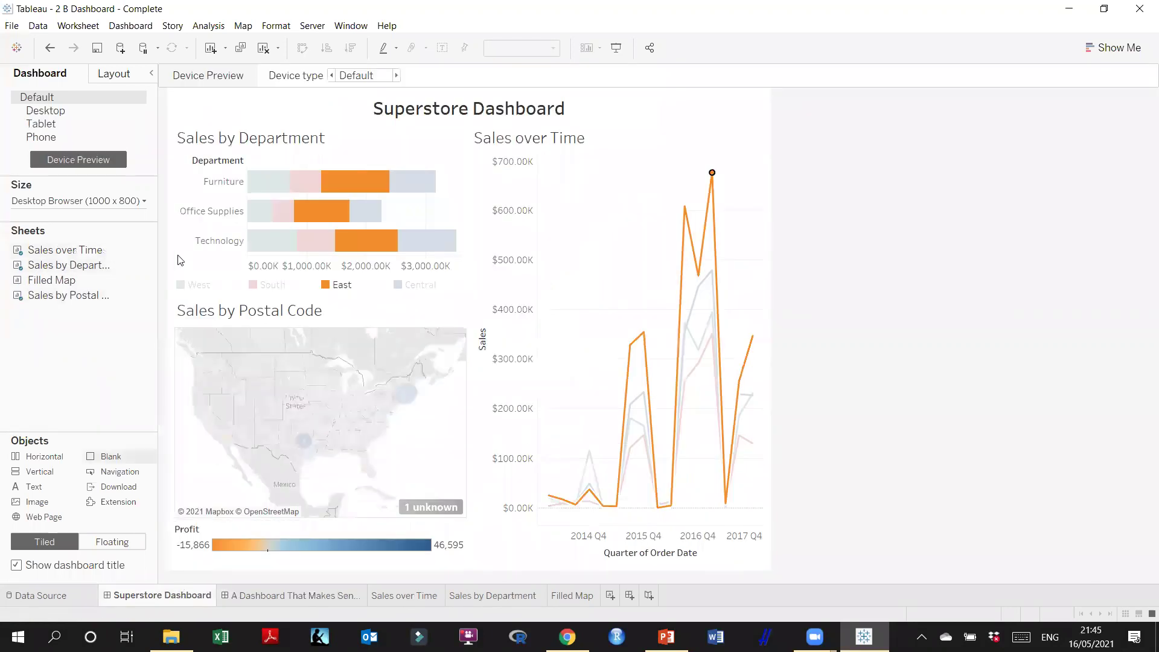
pyautogui.rightClick(84, 300)
pyautogui.click(124, 385)
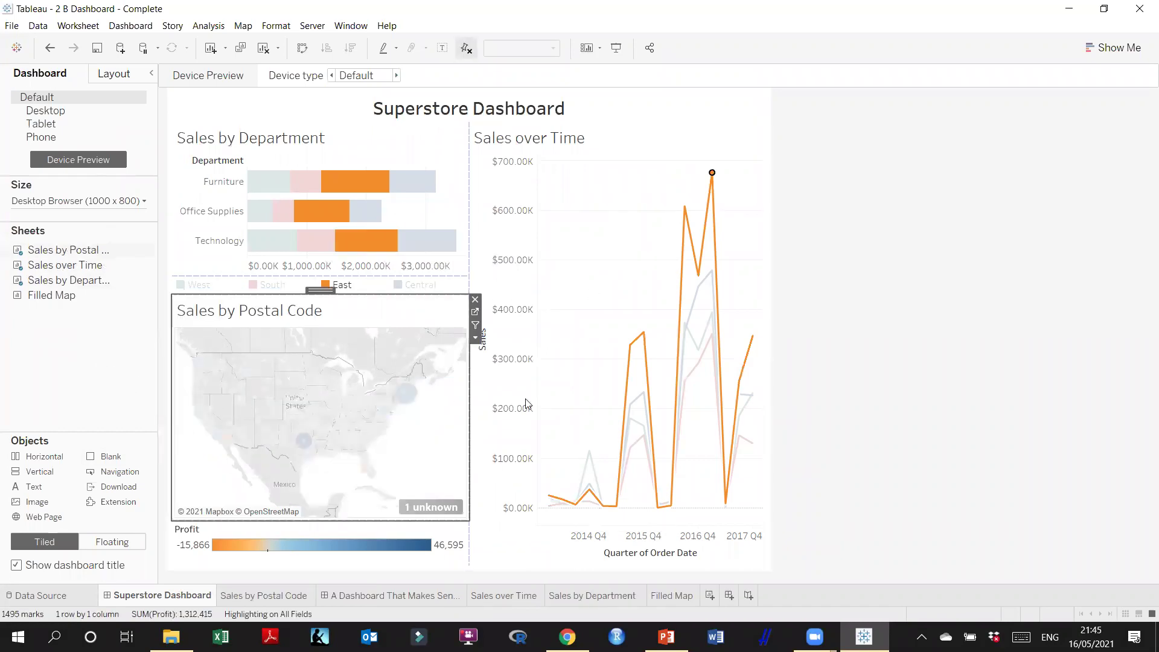
# Reorder the workbook tabs so Sales by Postal Code, Sales over Time, Sales by Department and Filled Map come before both dashboards
pyautogui.click(286, 596)
pyautogui.click(370, 596)
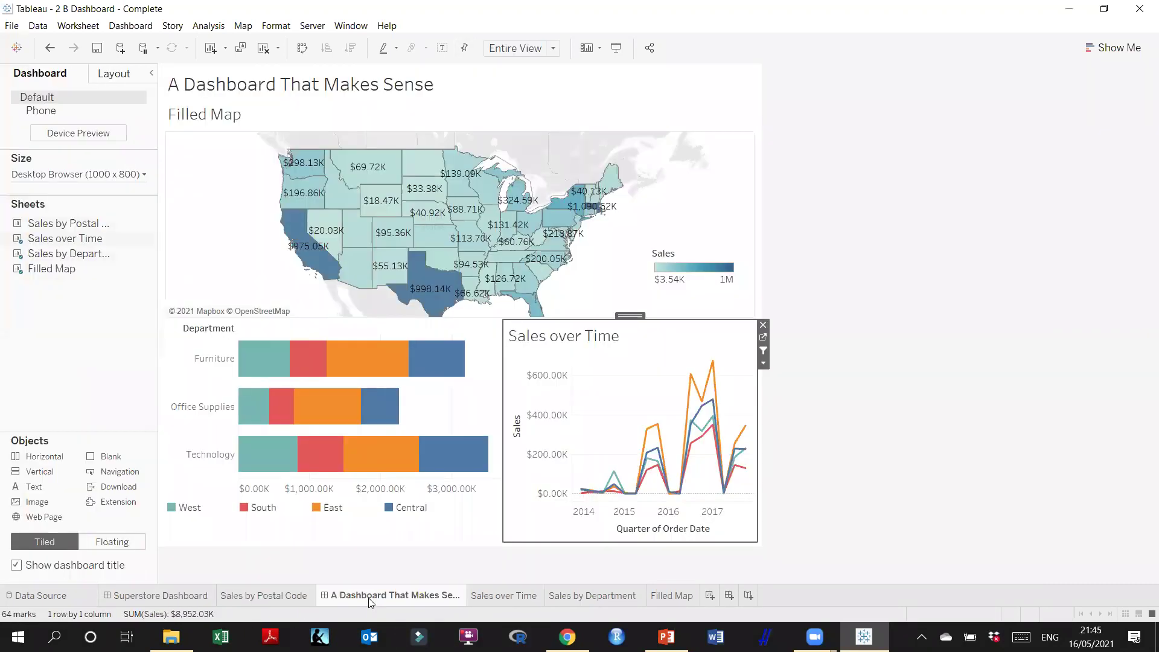
pyautogui.moveTo(199, 596)
pyautogui.mouseDown()
pyautogui.moveTo(444, 599)
pyautogui.moveTo(218, 600)
pyautogui.mouseUp()
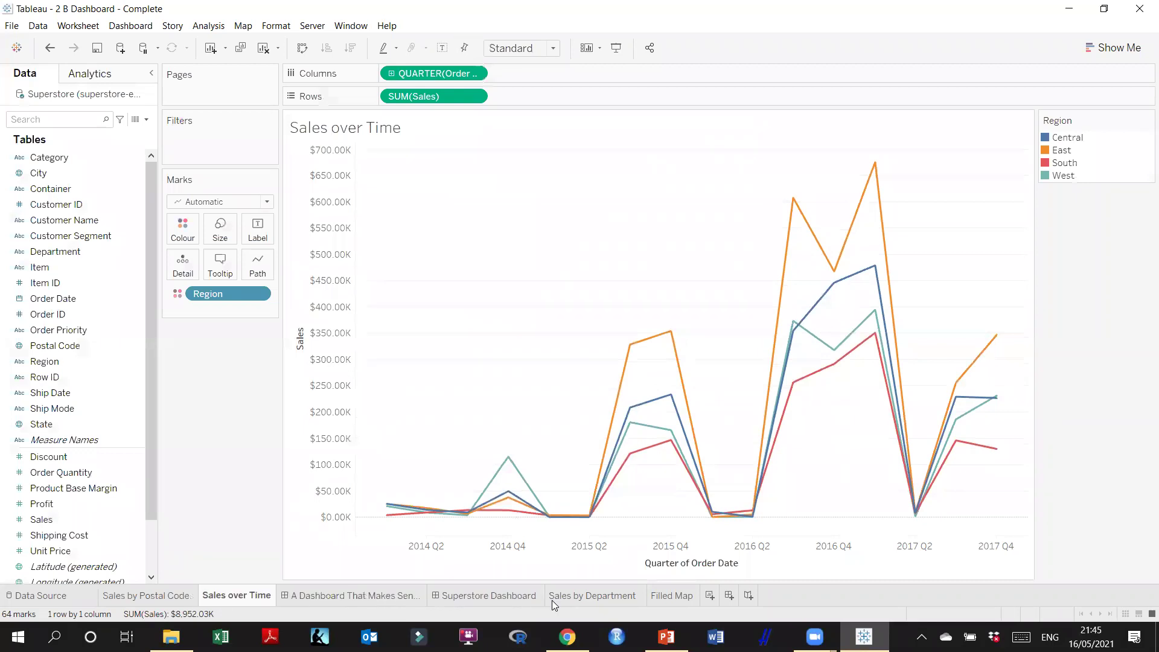
pyautogui.moveTo(600, 592); pyautogui.dragTo(330, 599)
pyautogui.moveTo(668, 598); pyautogui.dragTo(388, 597)
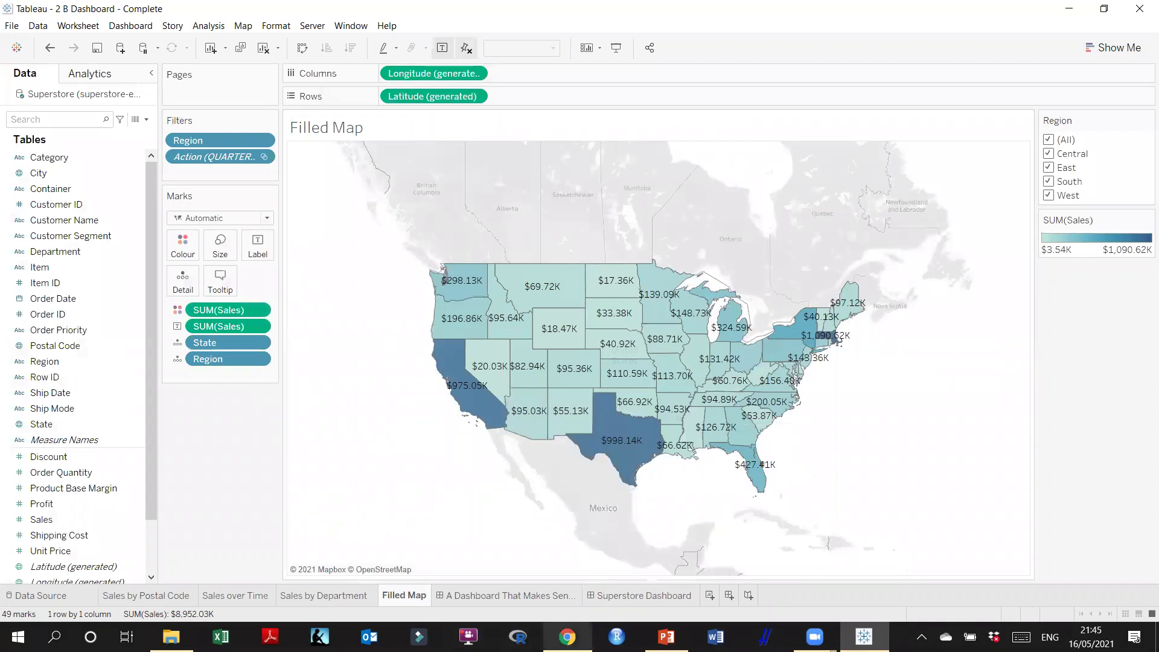
# Switch to the PowerPoint slide show, advance to the slide on hiding sheets from their tabs, and switch back to Tableau
pyautogui.hotkey('alt', 'Tab')
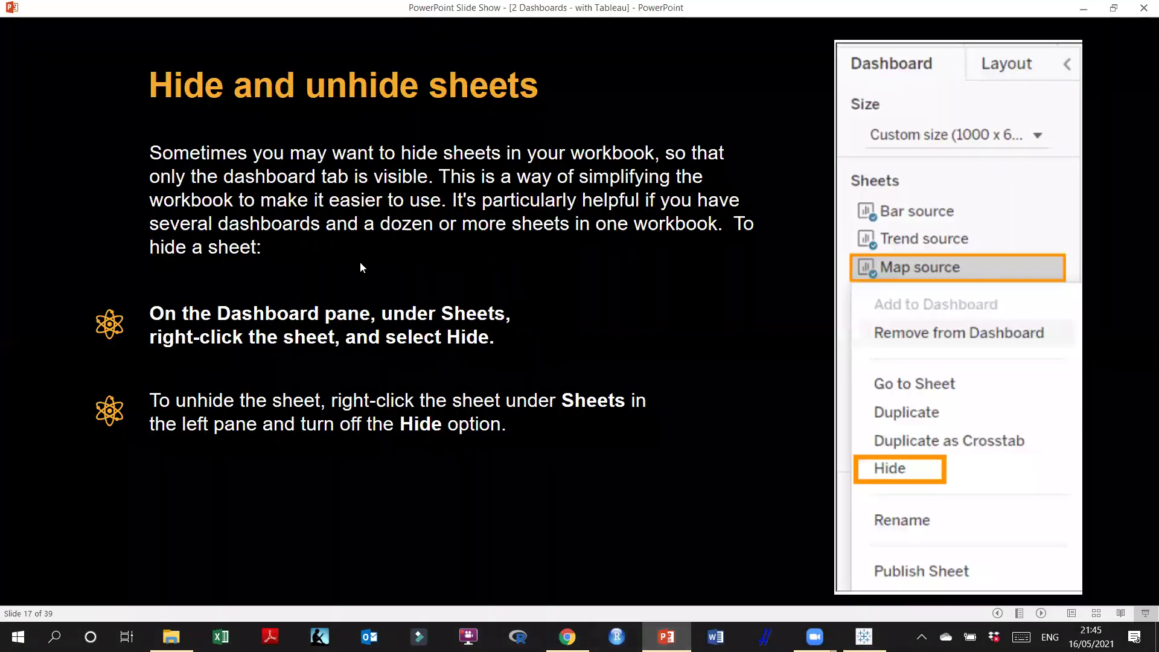
pyautogui.click(541, 325)
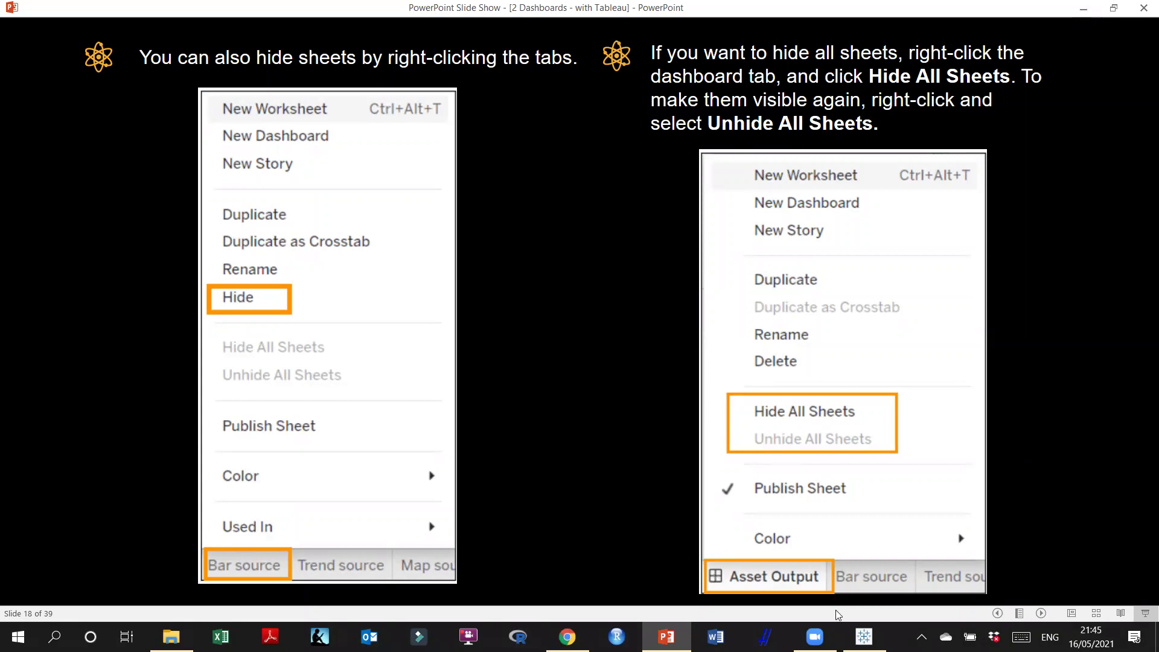
pyautogui.click(864, 637)
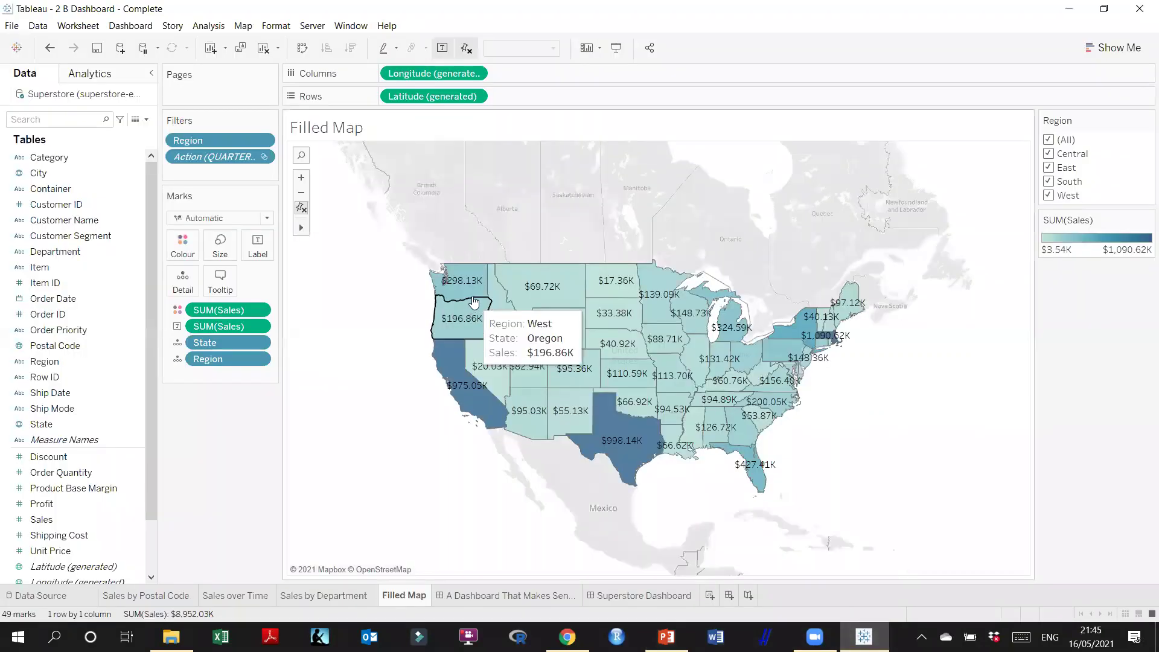
# On the Superstore Dashboard, highlight the Technology East bar and then the Furniture South bar in Sales by Department
pyautogui.click(633, 595)
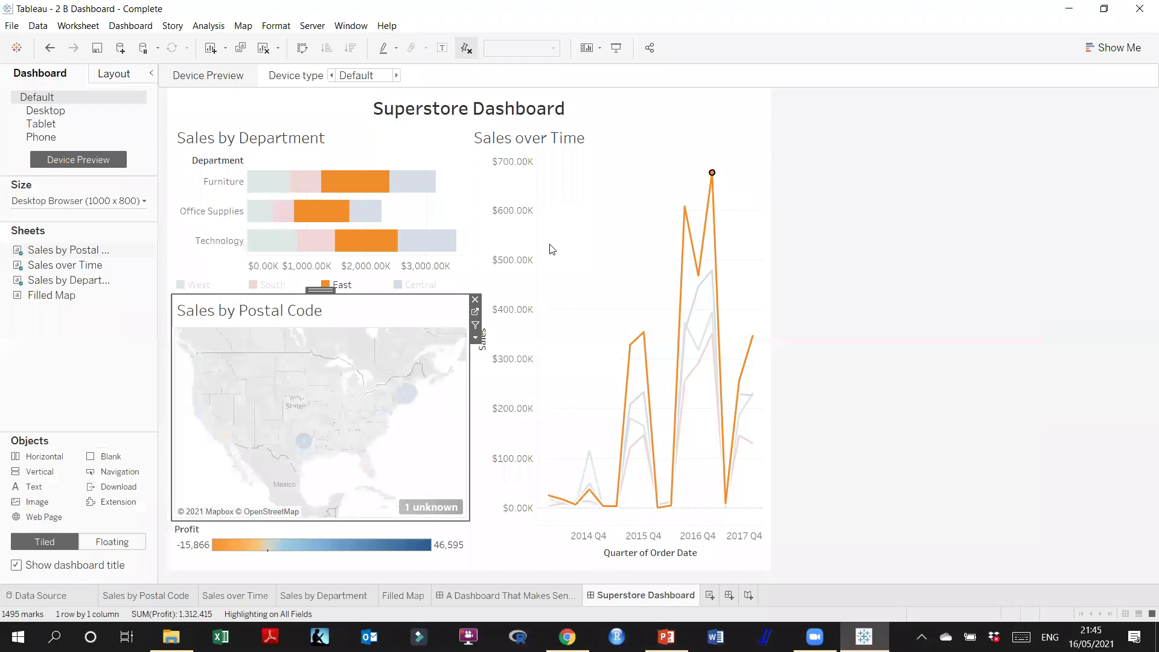
pyautogui.click(930, 331)
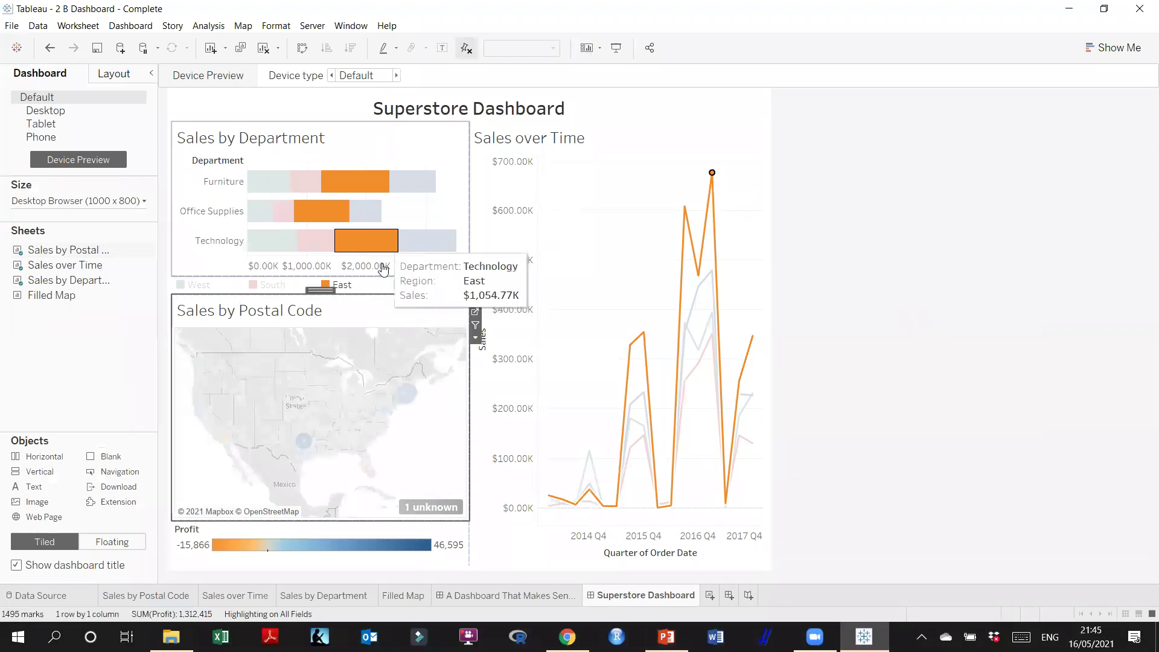
pyautogui.click(368, 242)
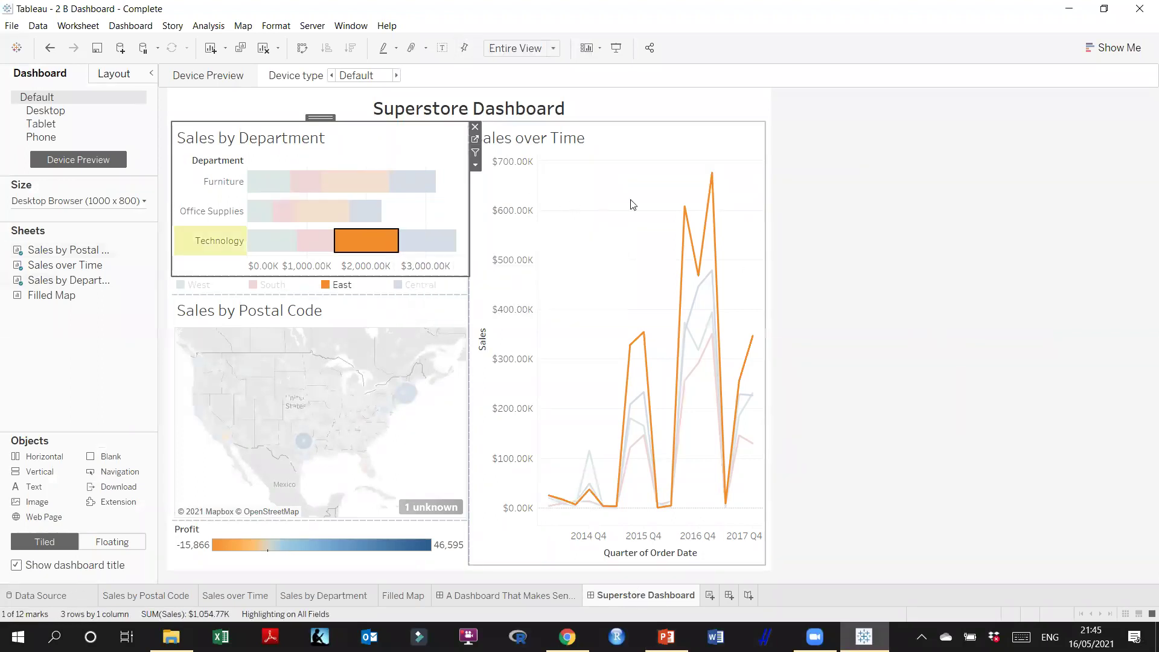
pyautogui.click(879, 228)
pyautogui.click(310, 194)
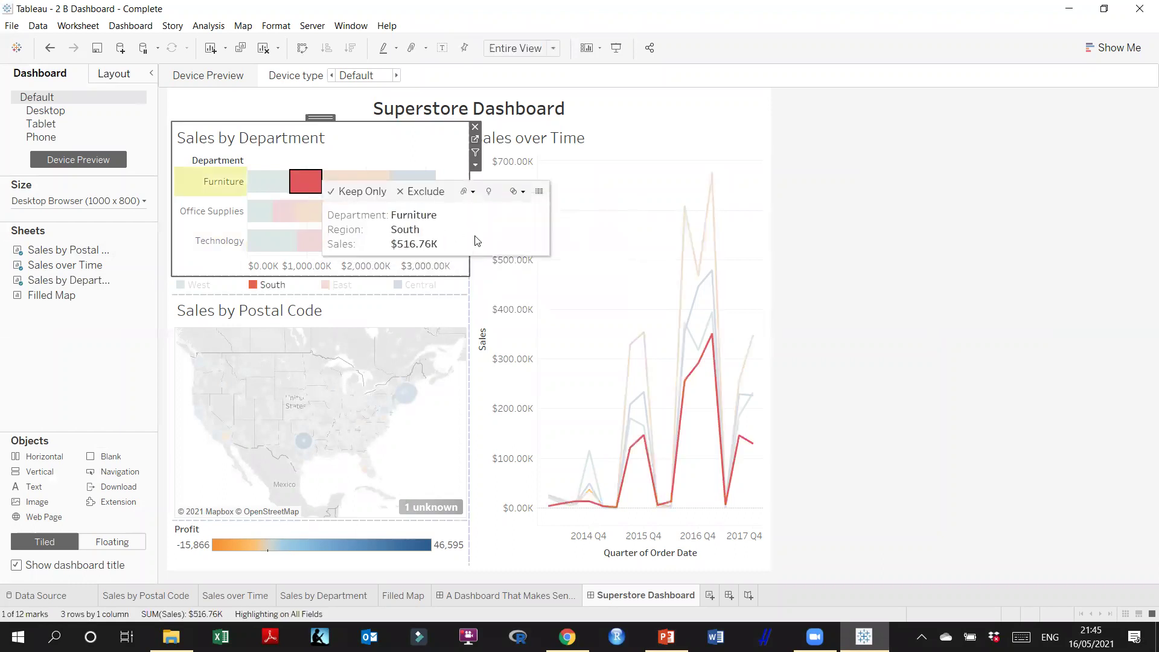
pyautogui.click(847, 288)
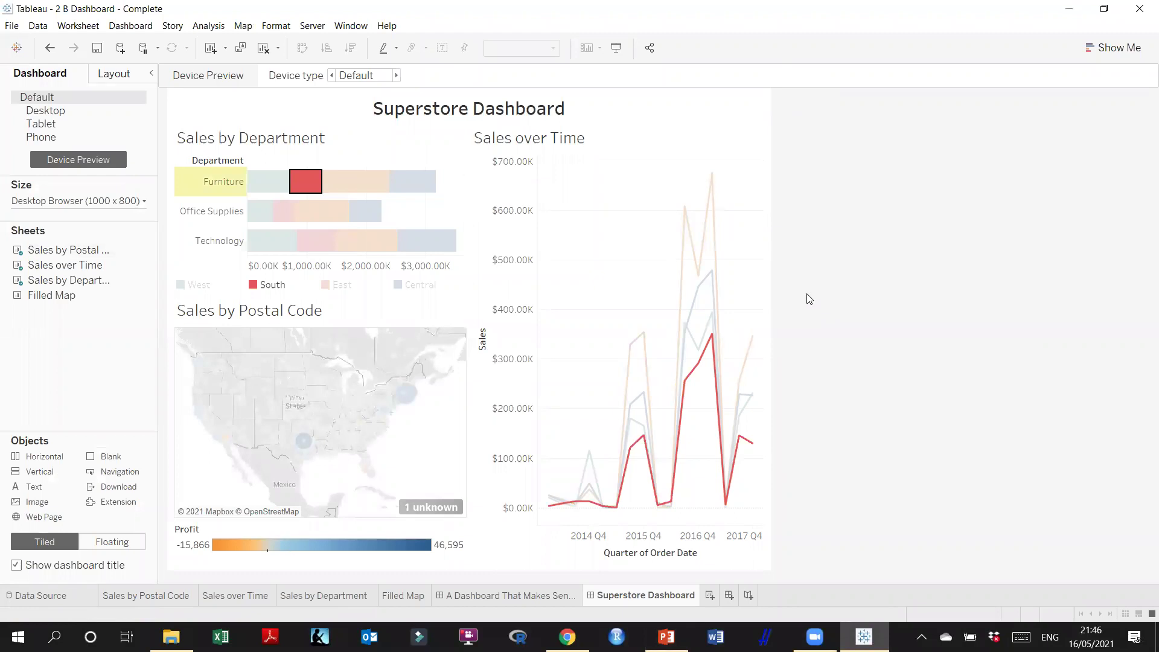
# Hide all sheets used in the Superstore Dashboard at once
pyautogui.rightClick(652, 600)
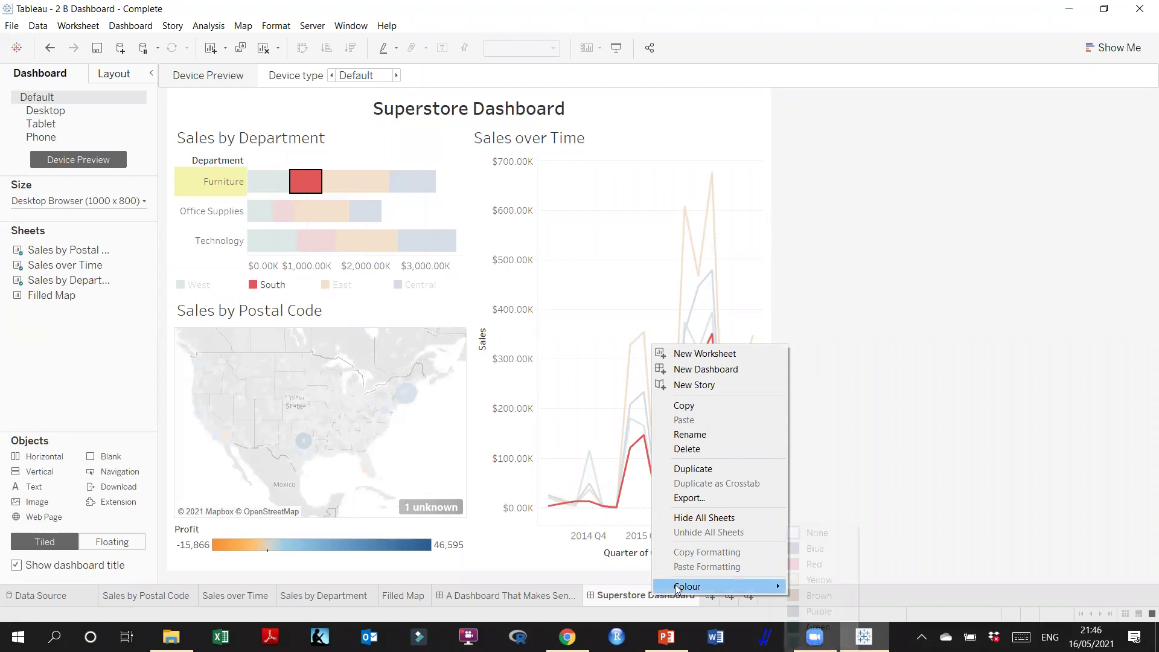
pyautogui.click(625, 595)
pyautogui.rightClick(625, 595)
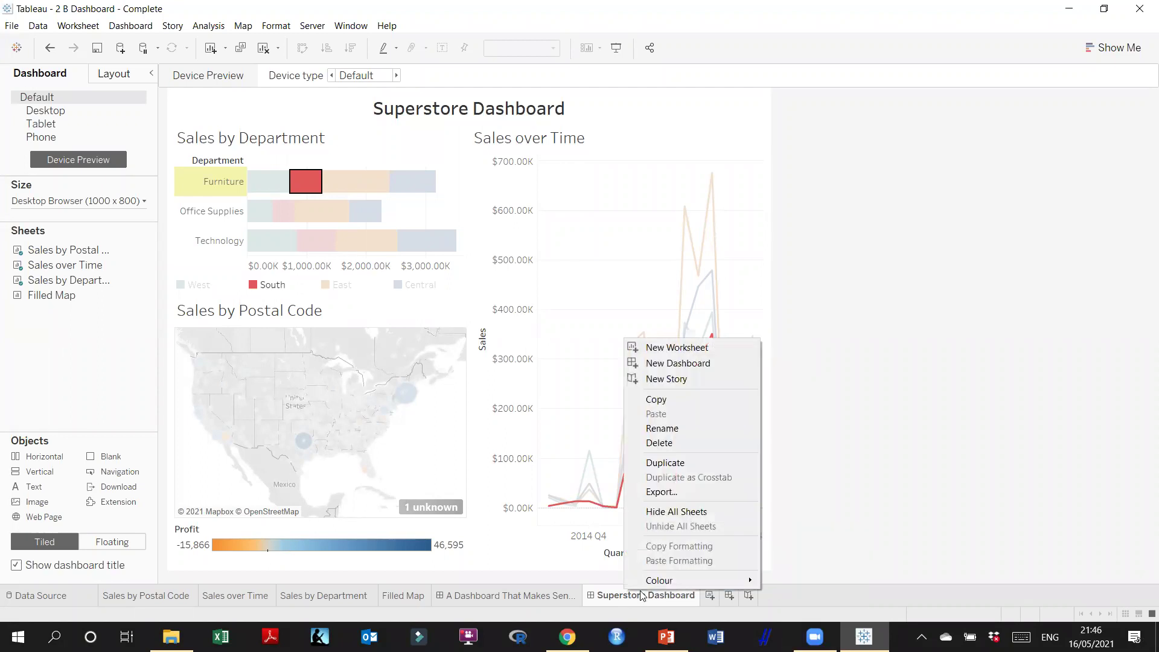
pyautogui.click(676, 512)
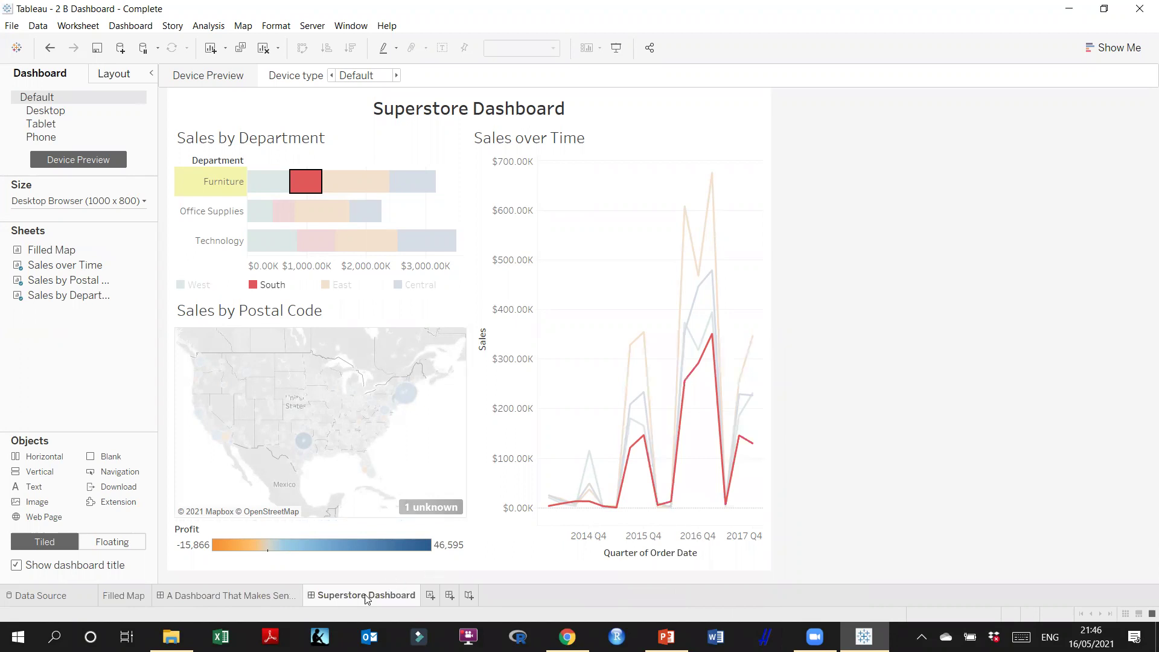
# Select the Sales by Postal Code view and unhide all sheets of the Superstore Dashboard at once
pyautogui.moveTo(51, 301)
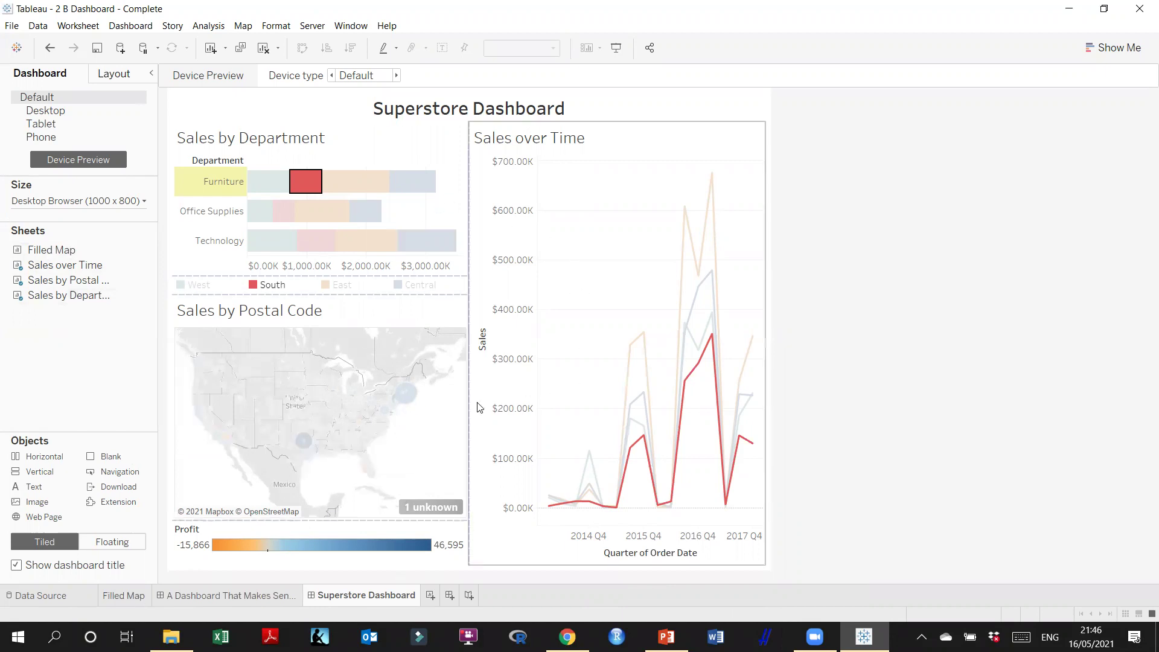
pyautogui.click(433, 418)
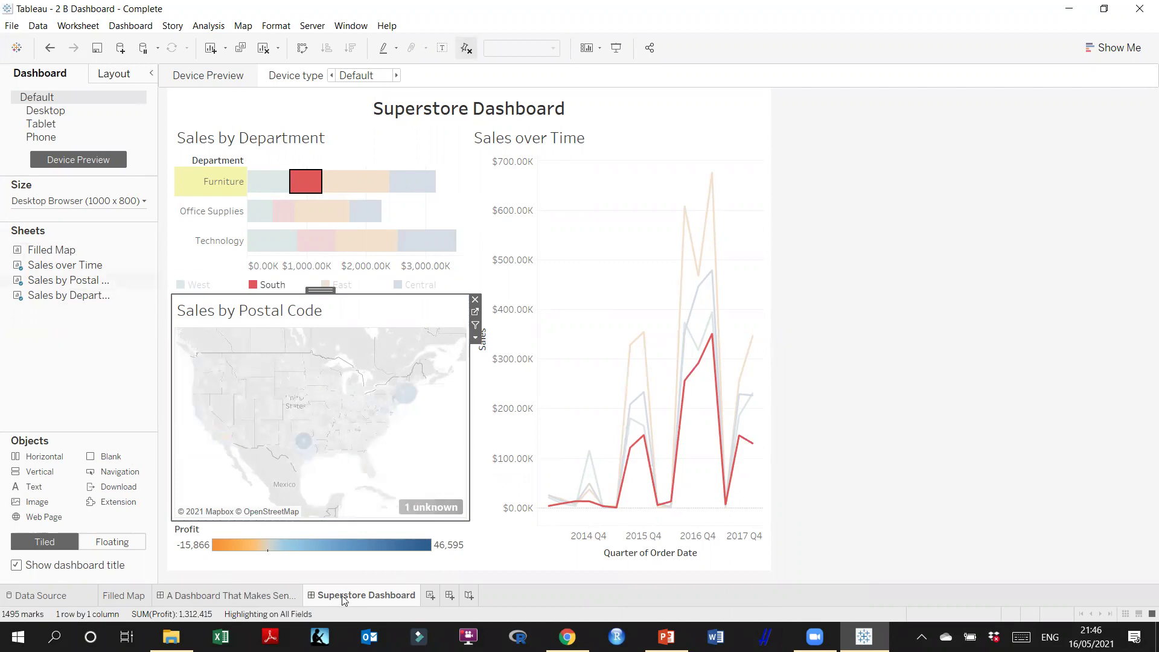
pyautogui.moveTo(343, 600)
pyautogui.rightClick(375, 601)
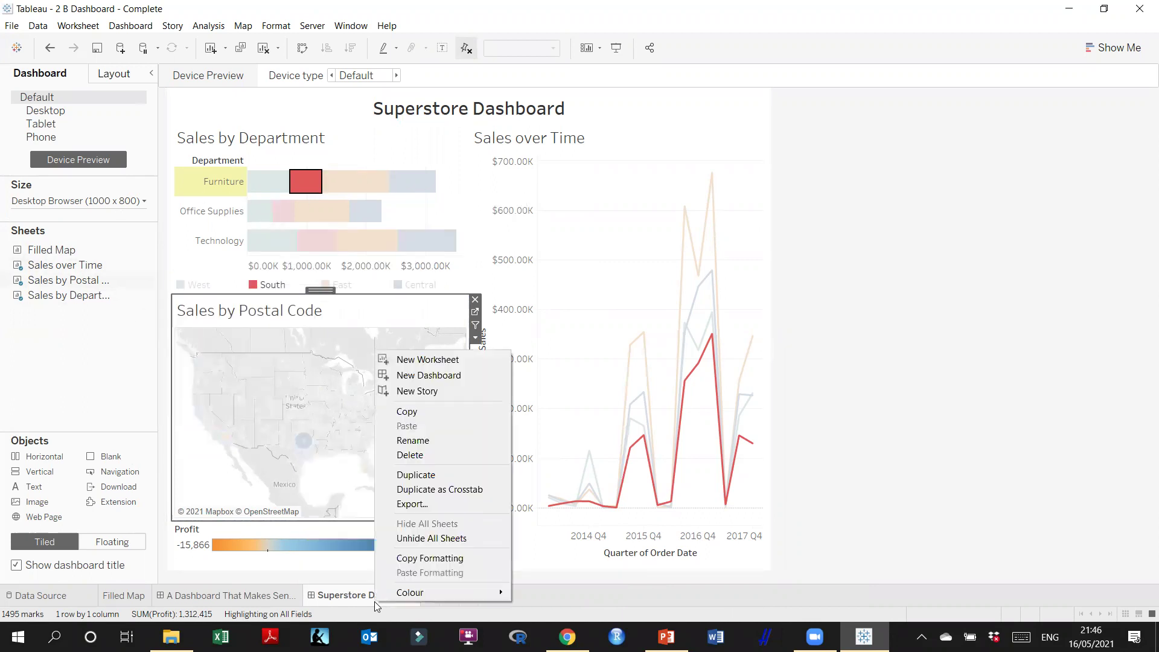
pyautogui.click(416, 538)
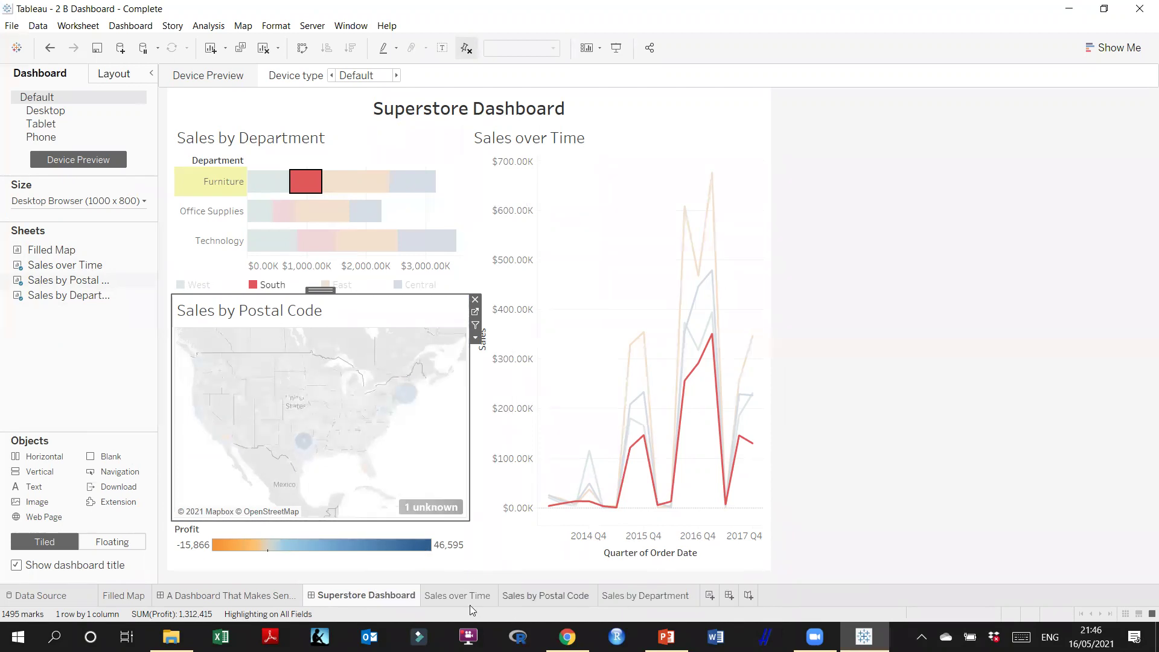
# Switch to the PowerPoint slide show and advance to the slide on reordering floating objects
pyautogui.click(666, 635)
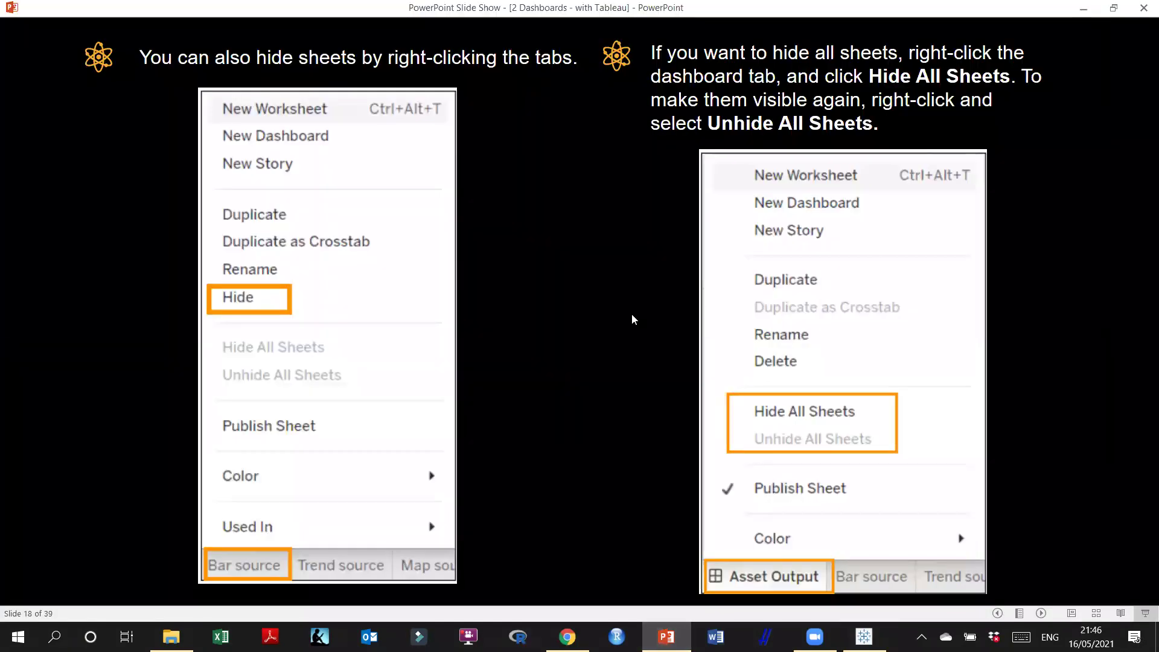
pyautogui.click(632, 314)
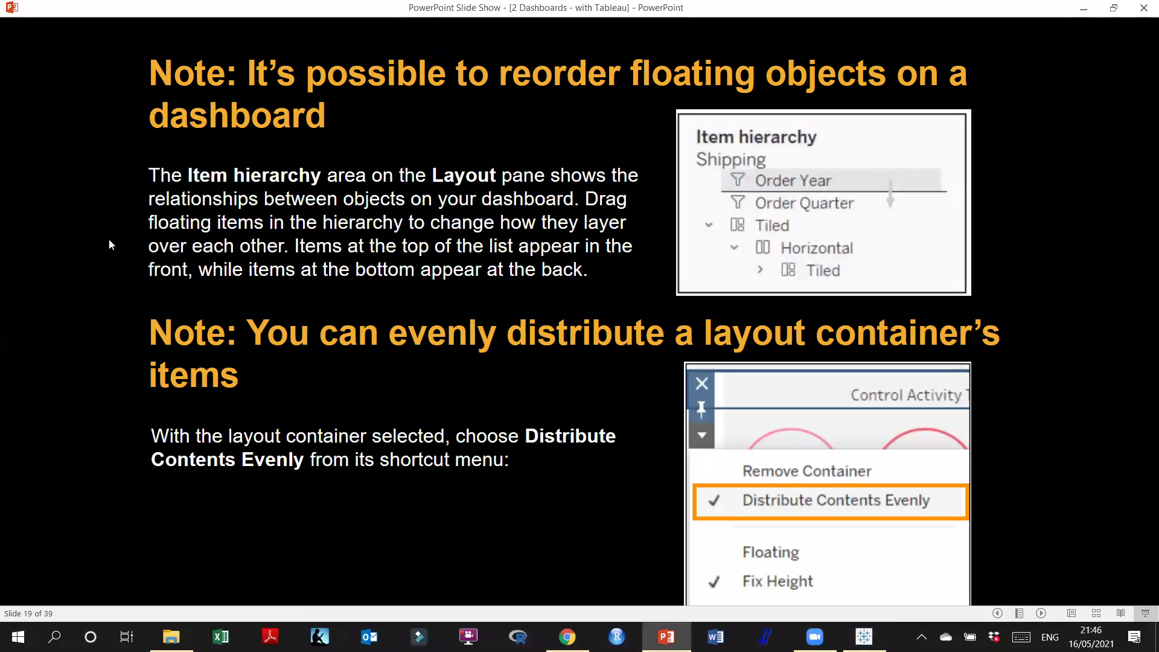
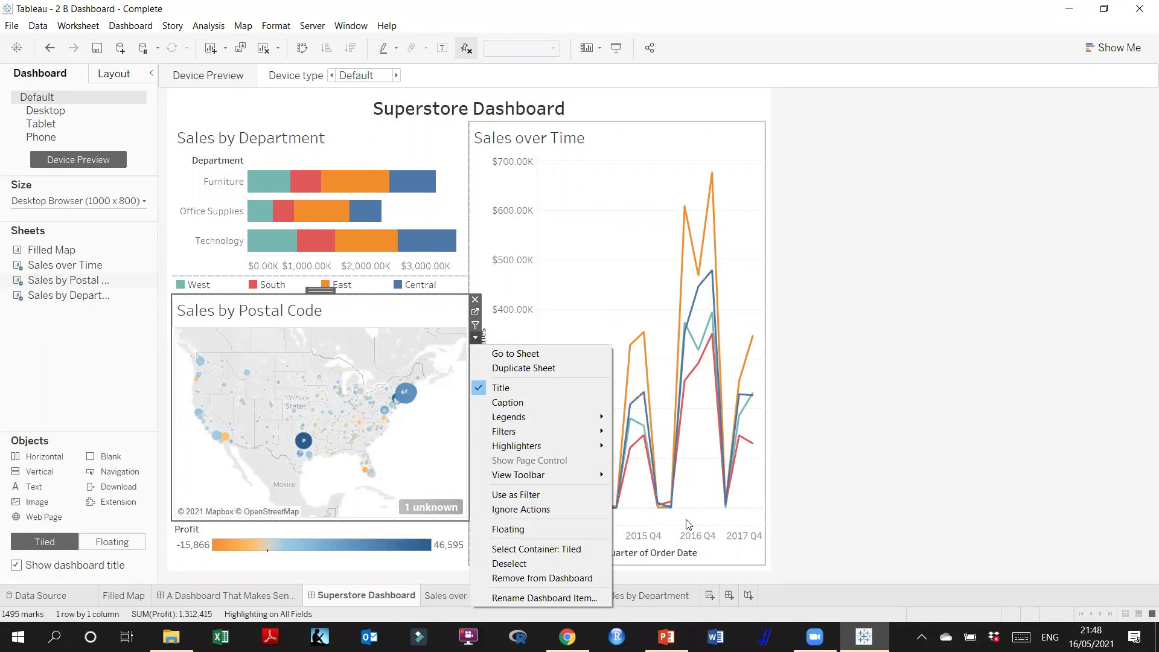
# Review the options available for the outermost dashboard container and for the Superstore Dashboard title
pyautogui.click(771, 284)
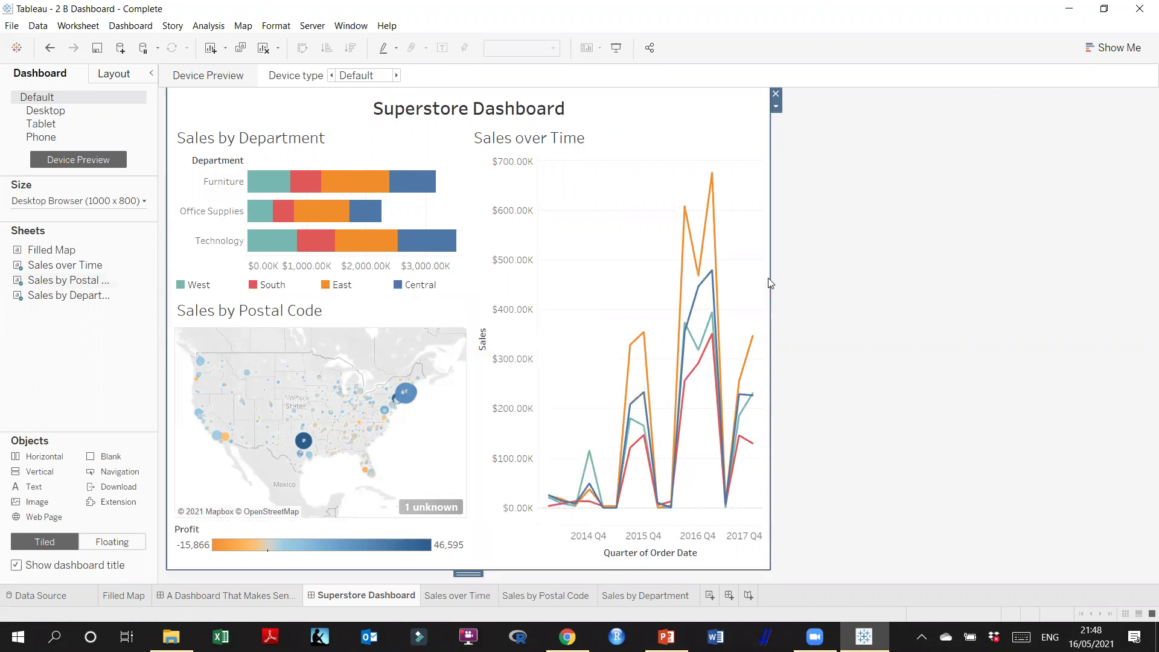
pyautogui.click(776, 107)
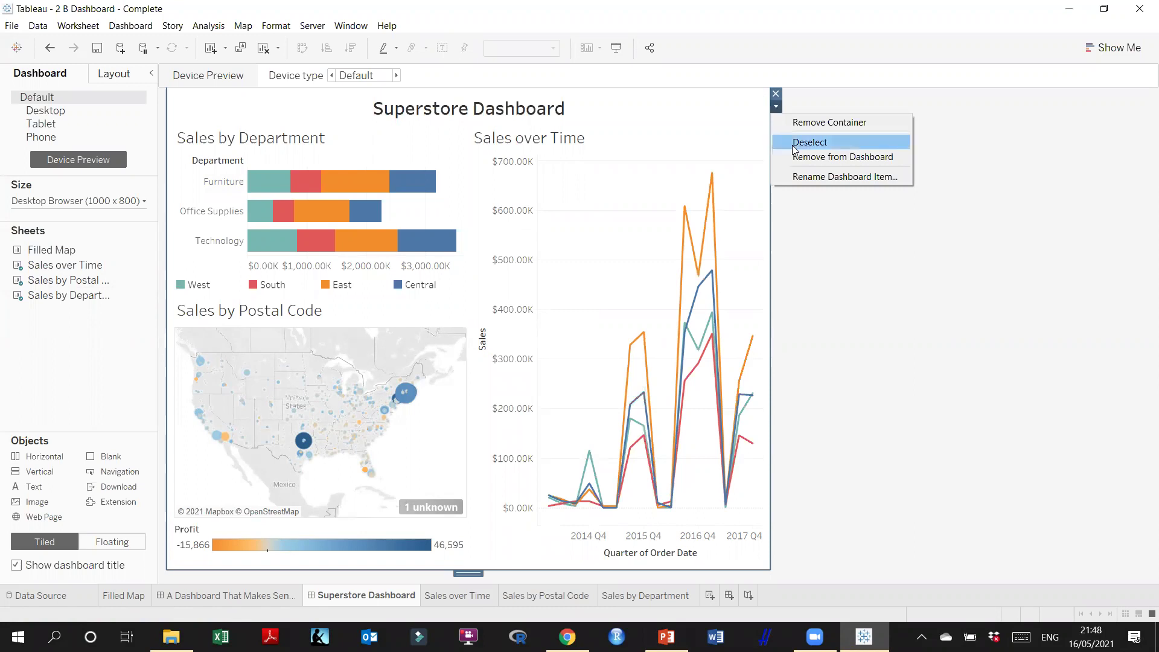
pyautogui.click(795, 215)
pyautogui.click(762, 114)
pyautogui.click(771, 124)
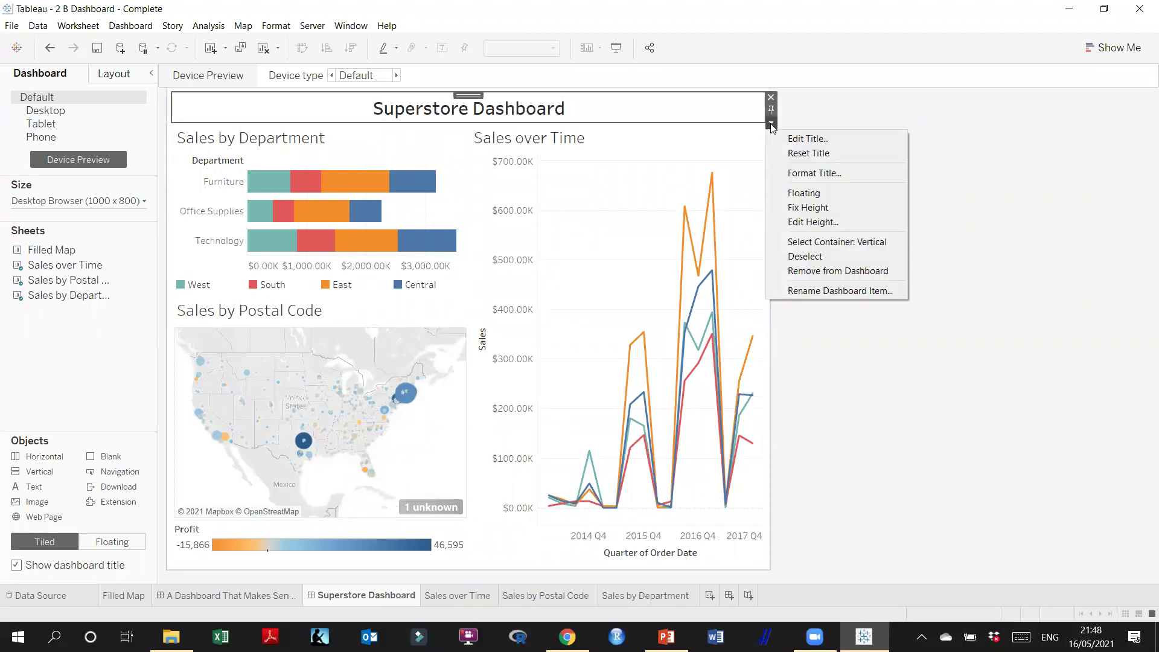
pyautogui.click(1022, 270)
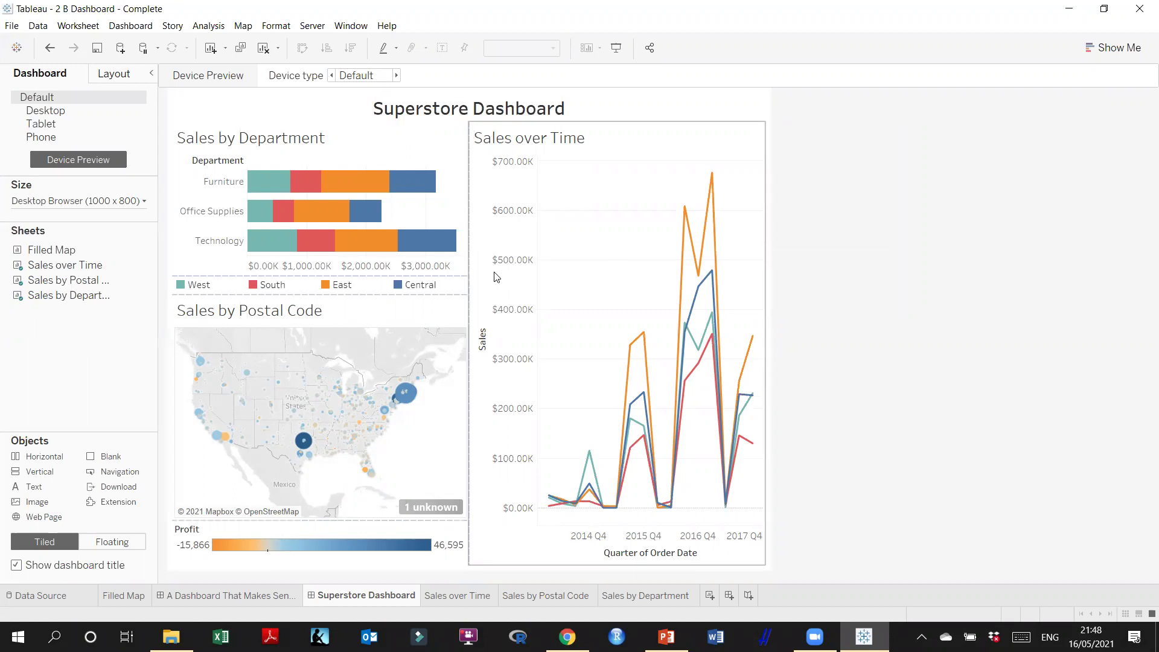
# Select the Sales axis in the Sales over Time view and review that view's options
pyautogui.click(483, 241)
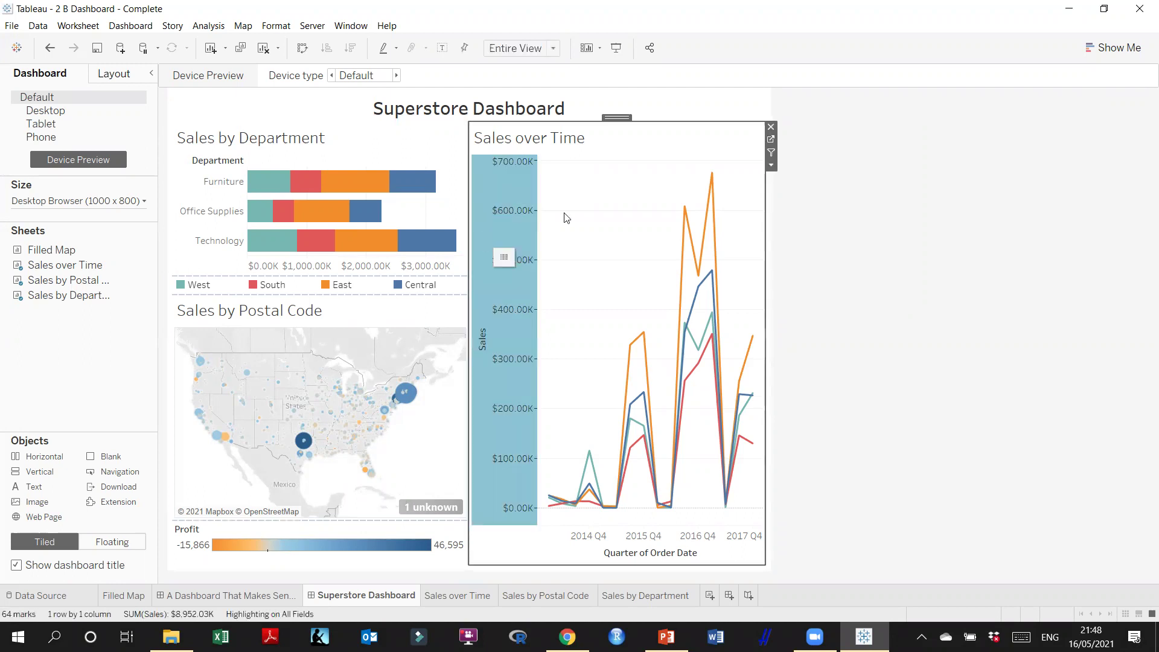
pyautogui.click(771, 166)
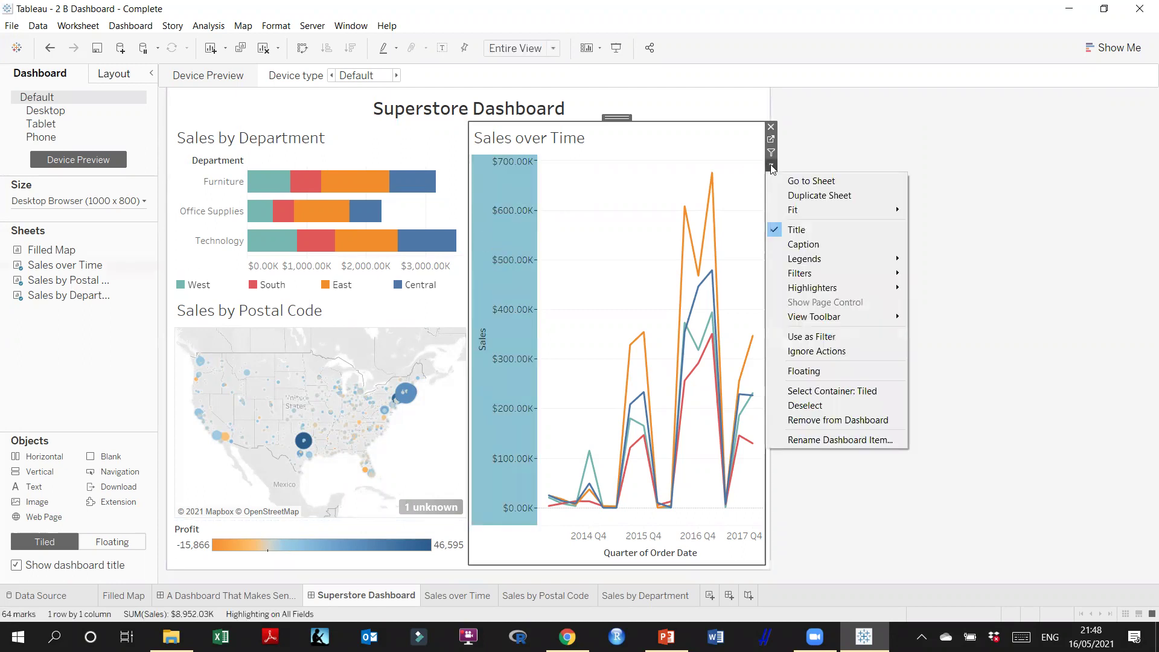
pyautogui.click(819, 155)
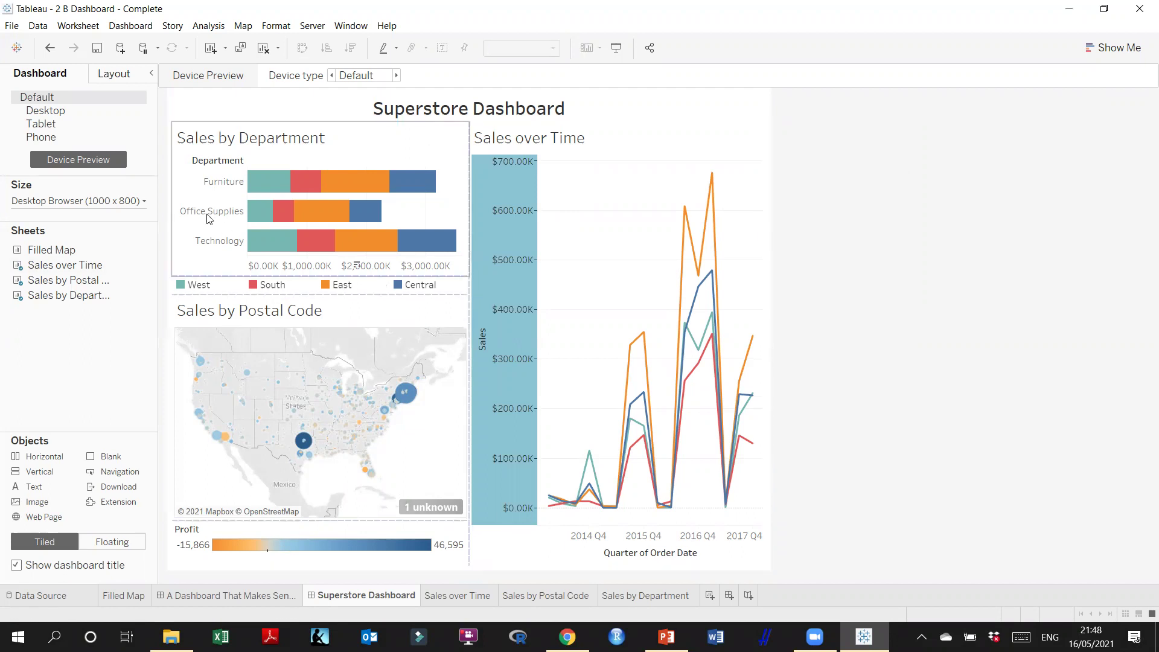
# Recheck the outermost dashboard container's options, and switch to the PowerPoint slide on distributing a layout container's items evenly
pyautogui.click(169, 113)
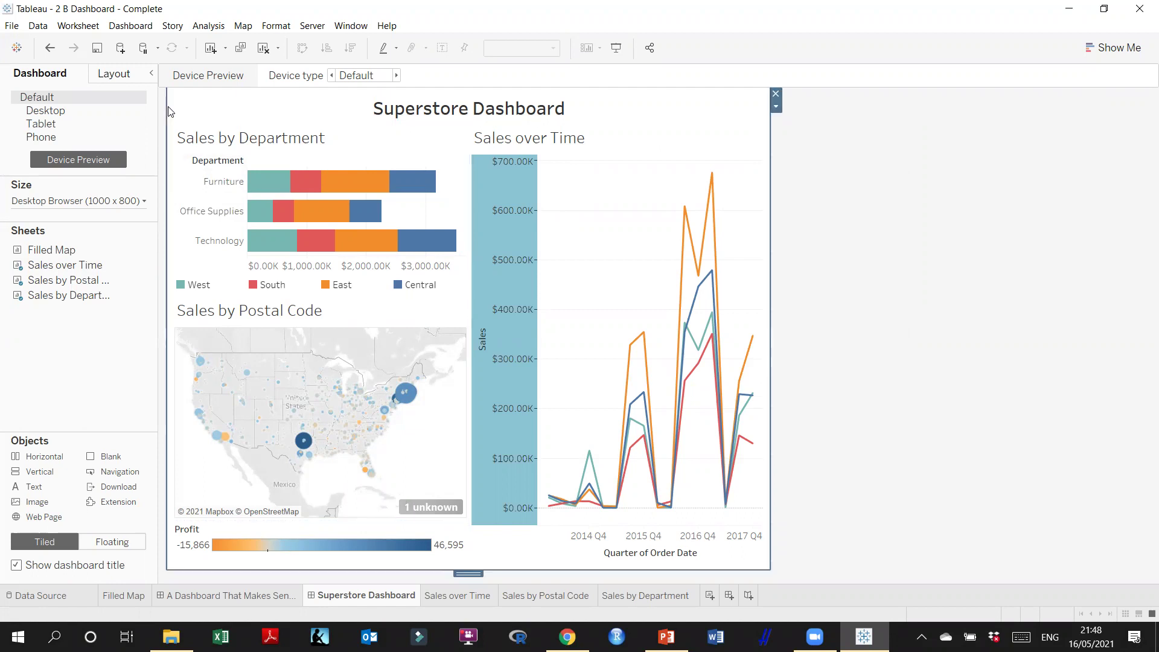
pyautogui.click(777, 107)
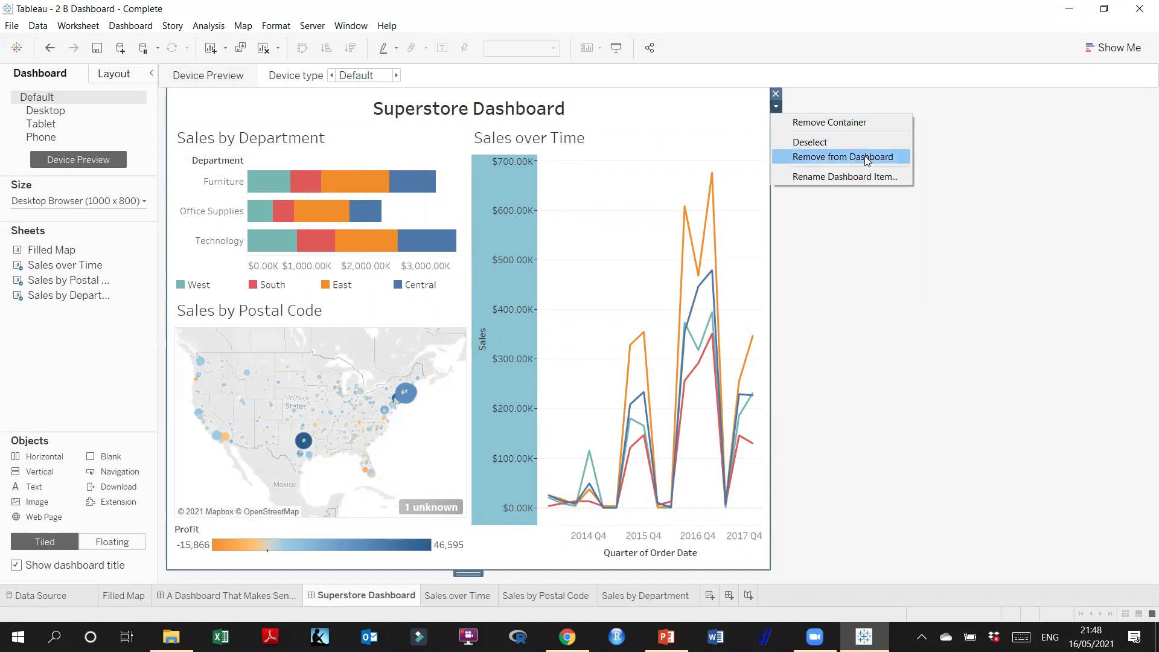
pyautogui.click(843, 177)
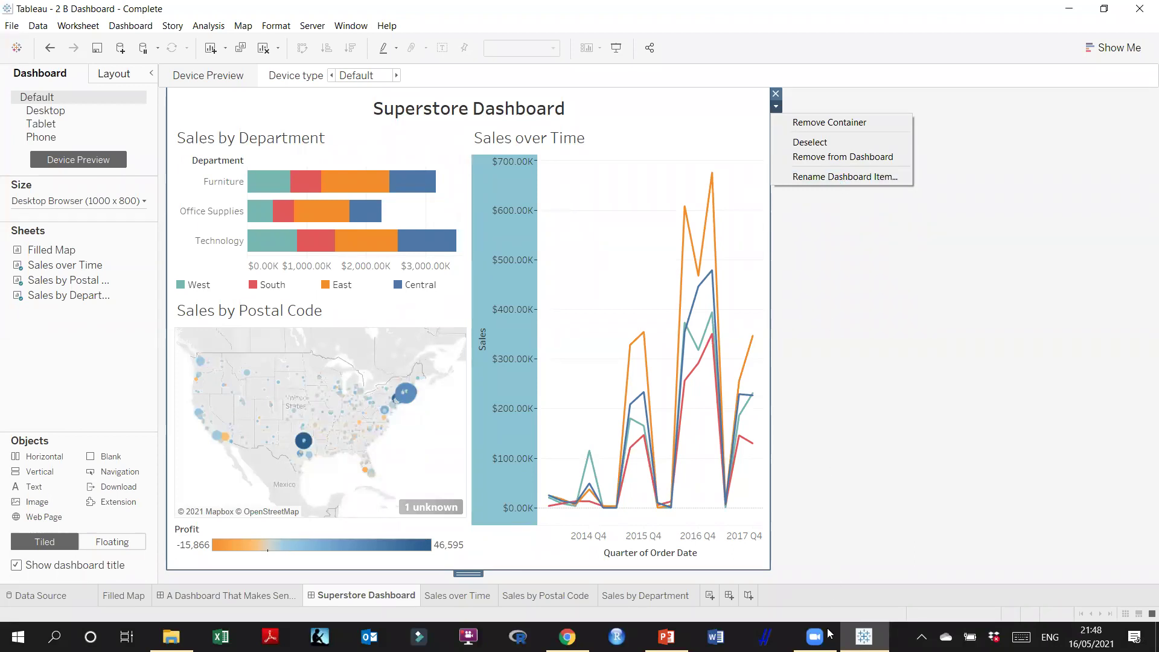
pyautogui.hotkey('alt', 'Tab')
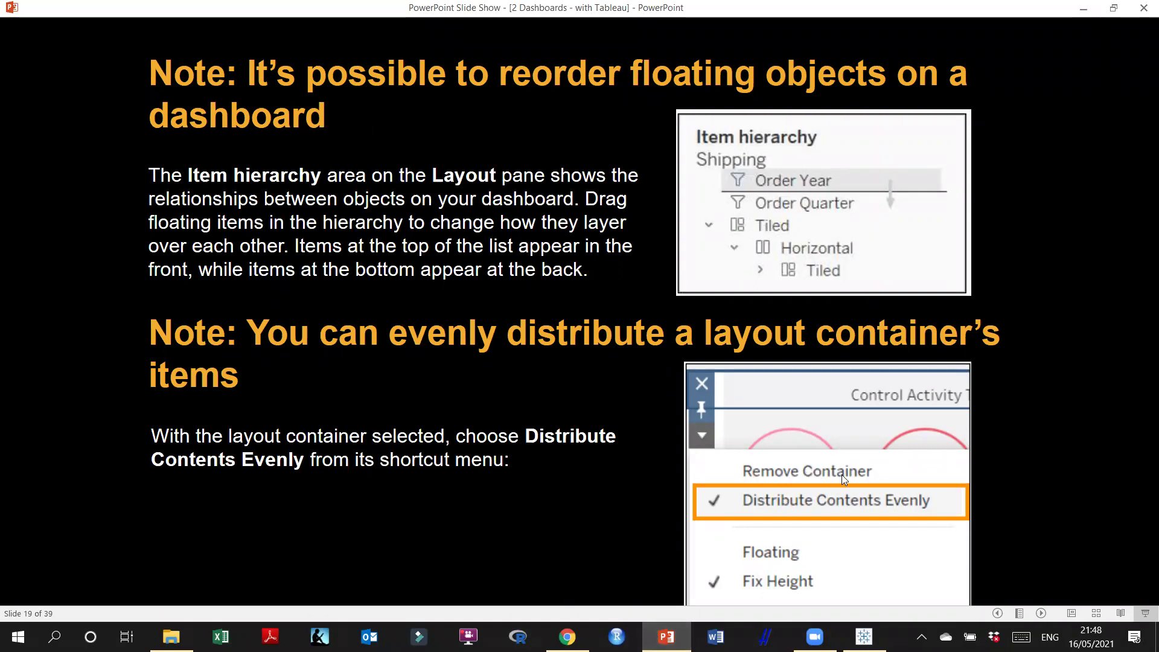
# Return to Tableau and check the Sales over Time view's options for an even distribution command
pyautogui.click(864, 637)
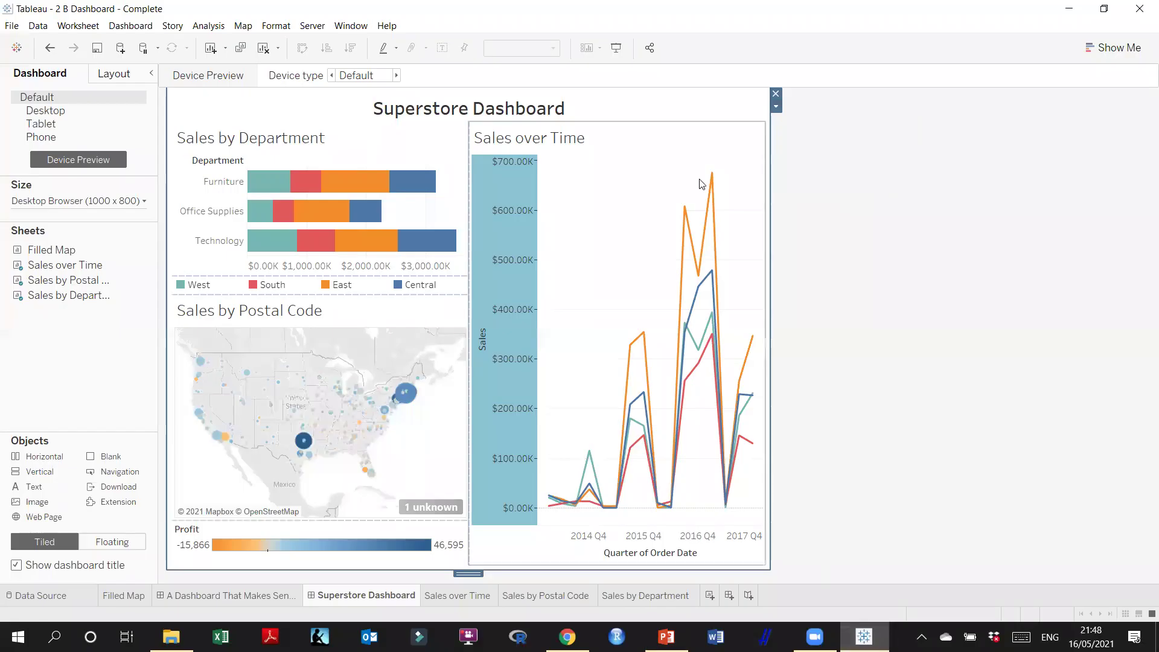
pyautogui.click(742, 149)
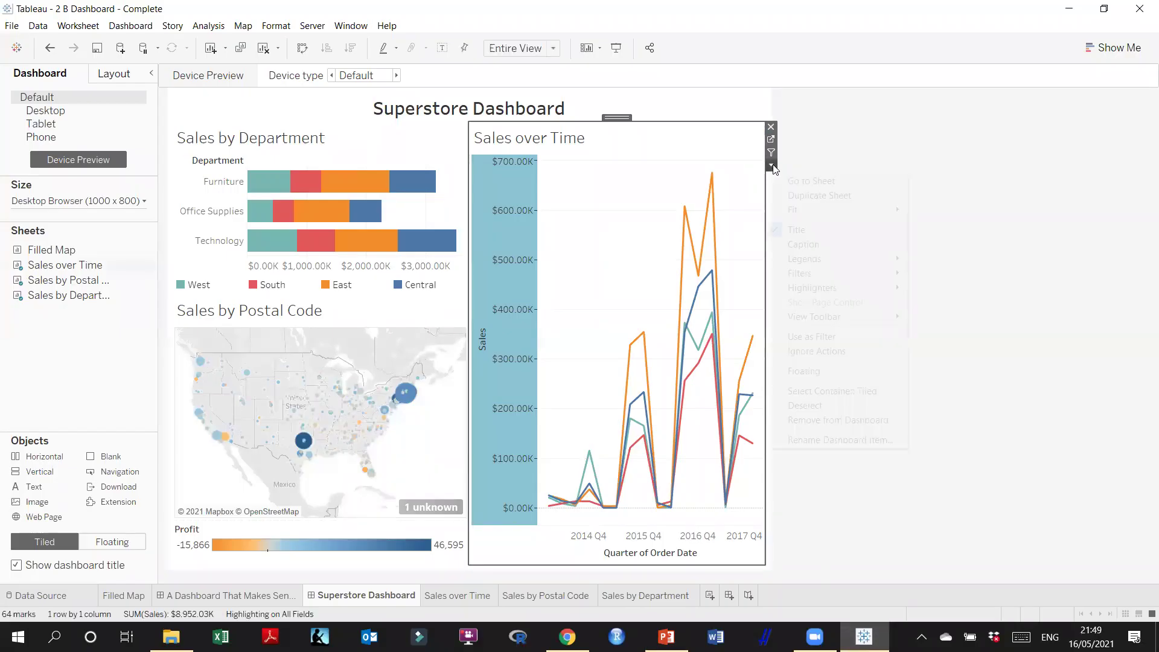
pyautogui.click(771, 165)
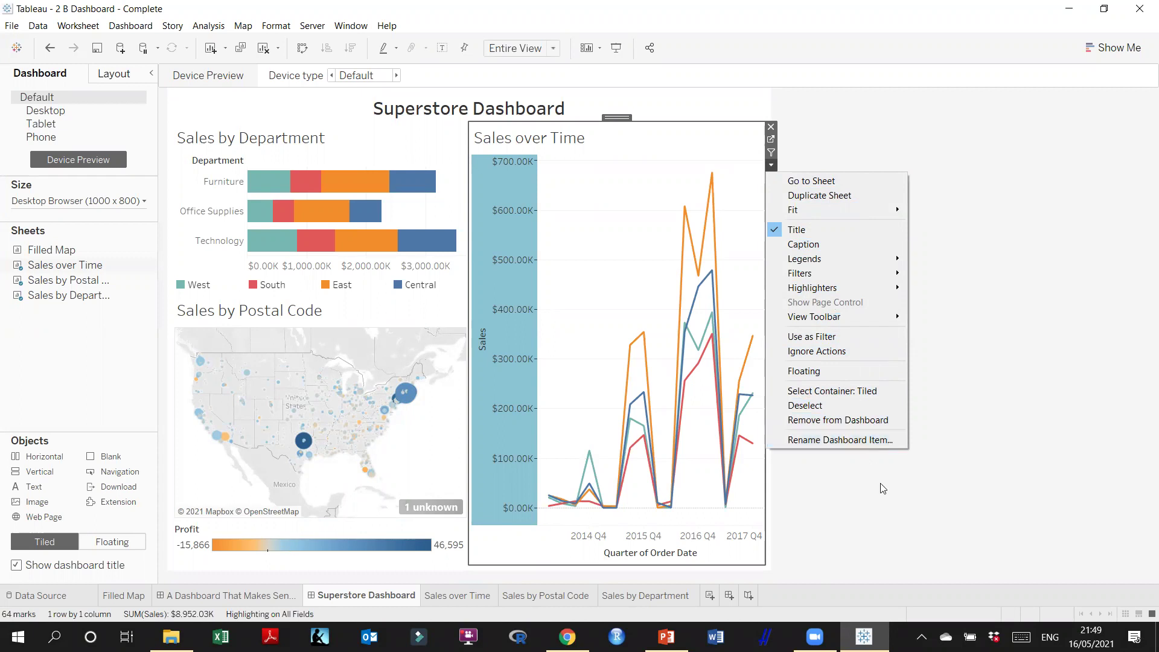
pyautogui.click(900, 484)
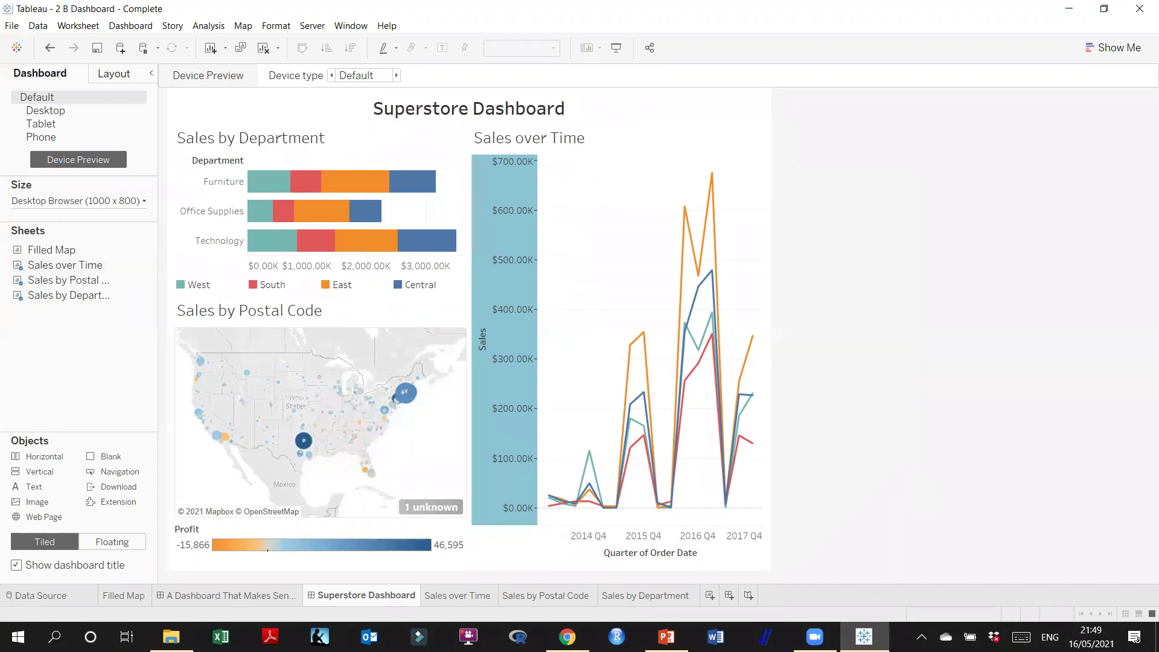
# Switch to Chrome, search a new tab for "distribute contents evenly tableau" and open The Information Lab's article on distributing sheets evenly
pyautogui.hotkey('alt', 'Tab')
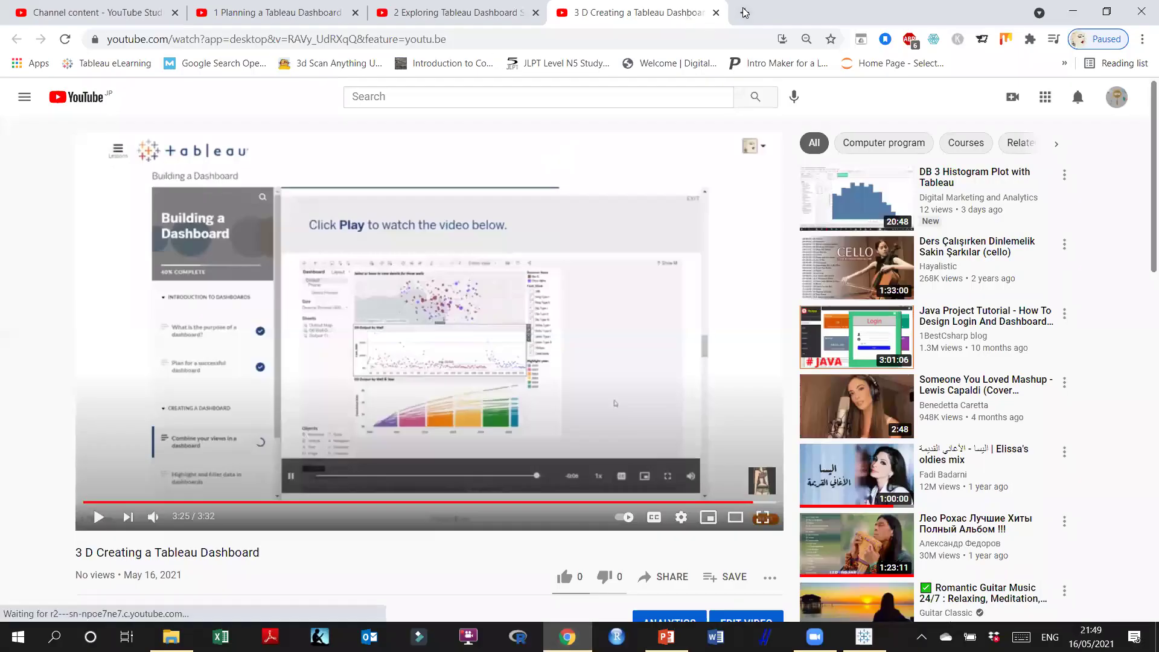
pyautogui.click(741, 12)
pyautogui.write('dist')
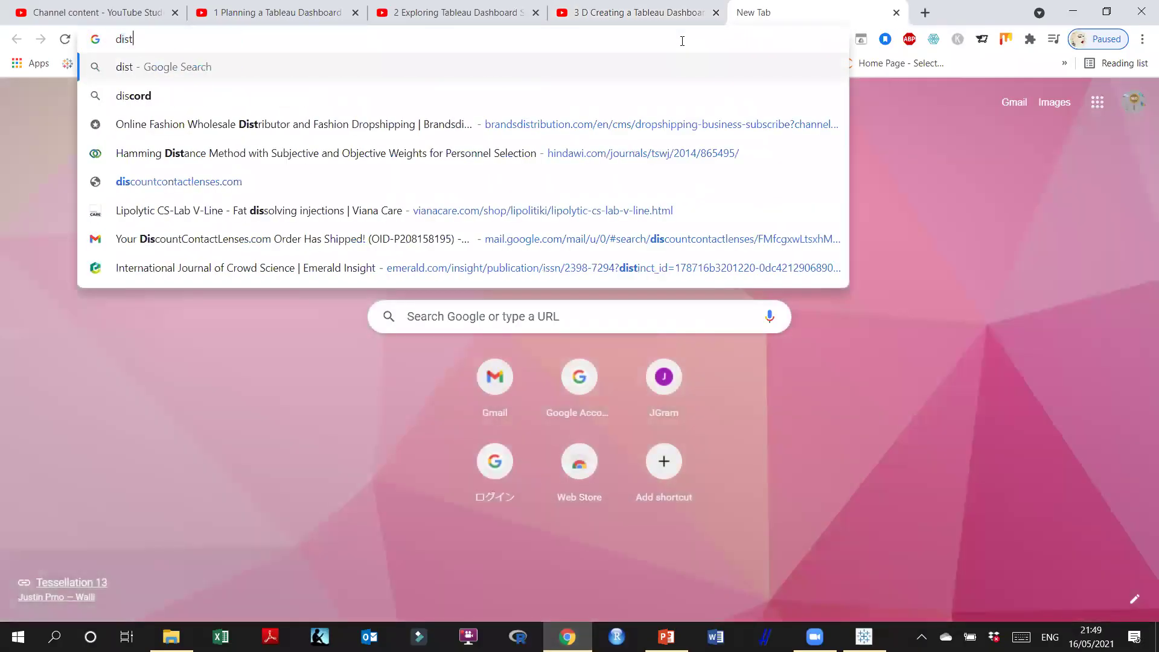
pyautogui.write('ribute contents evenl')
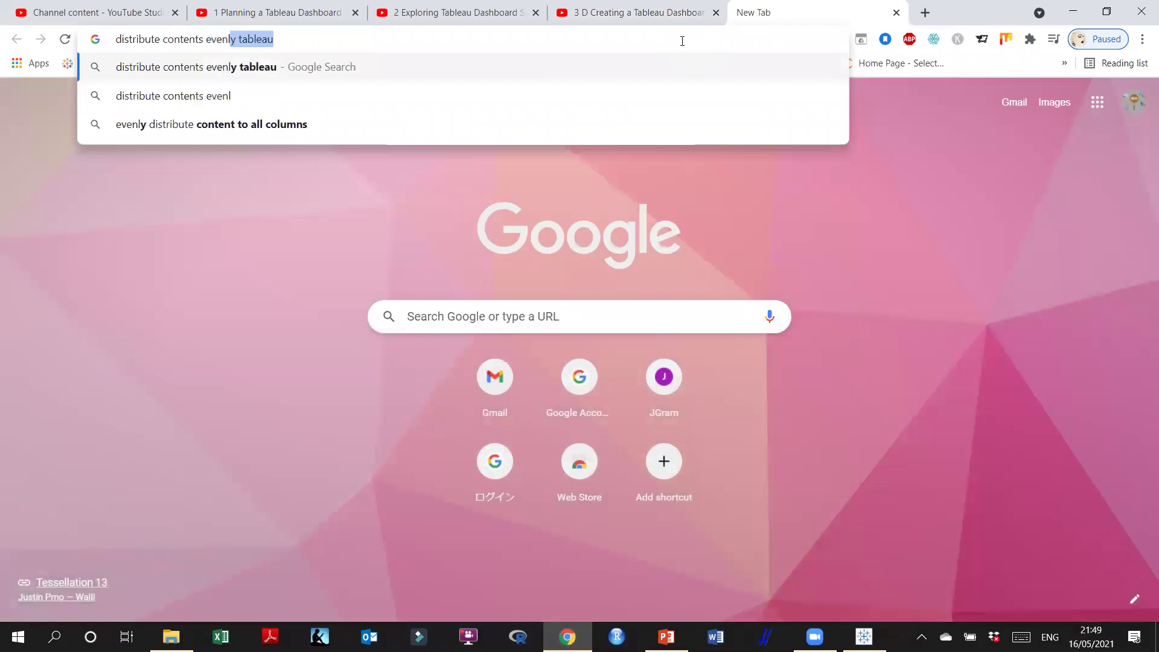
pyautogui.press('Return')
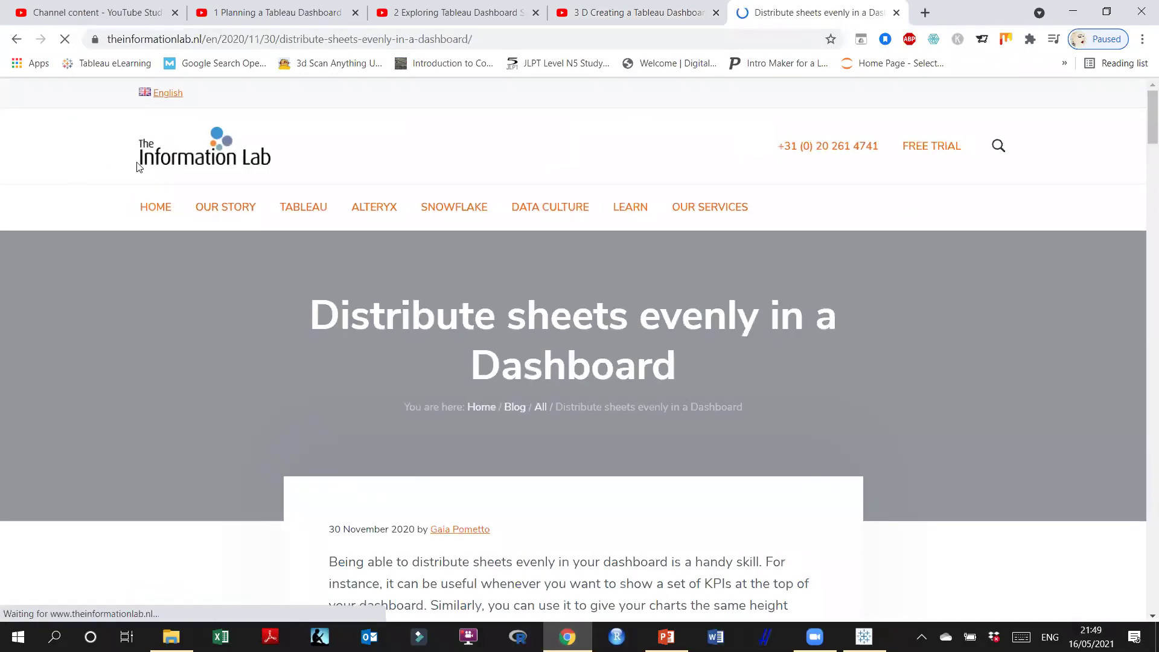
# Read the article's three steps for distributing sheets evenly and its extra tip on finding the container easily
pyautogui.scroll(-4, 628, 364)
pyautogui.scroll(-9, 628, 364)
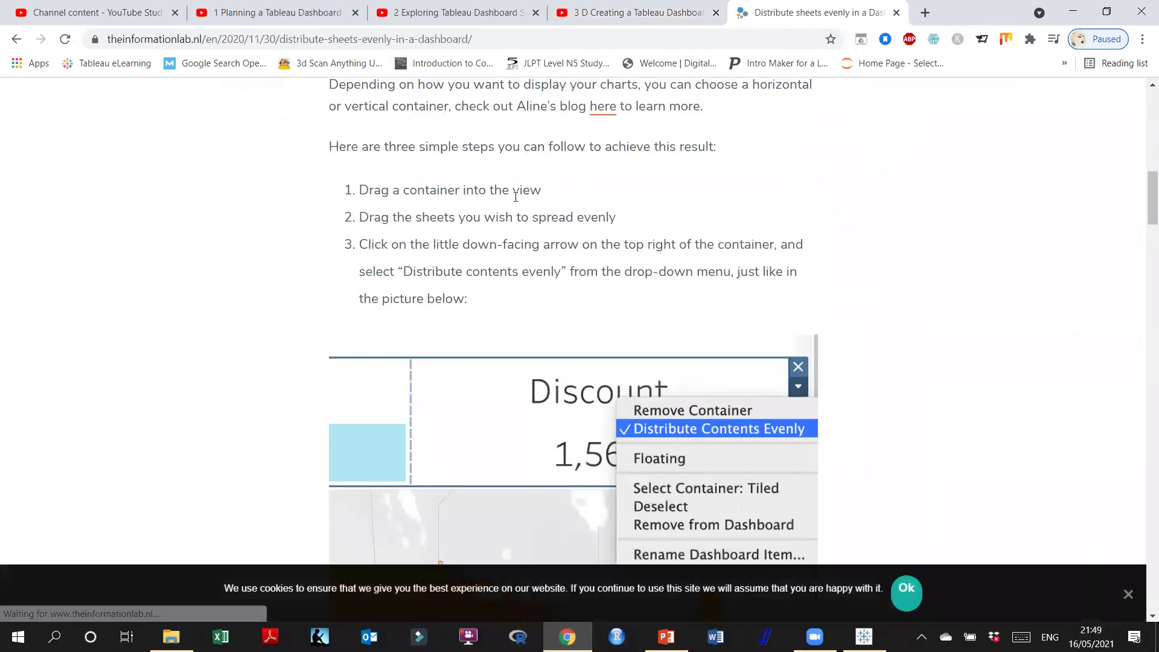
pyautogui.scroll(-1, 493, 211)
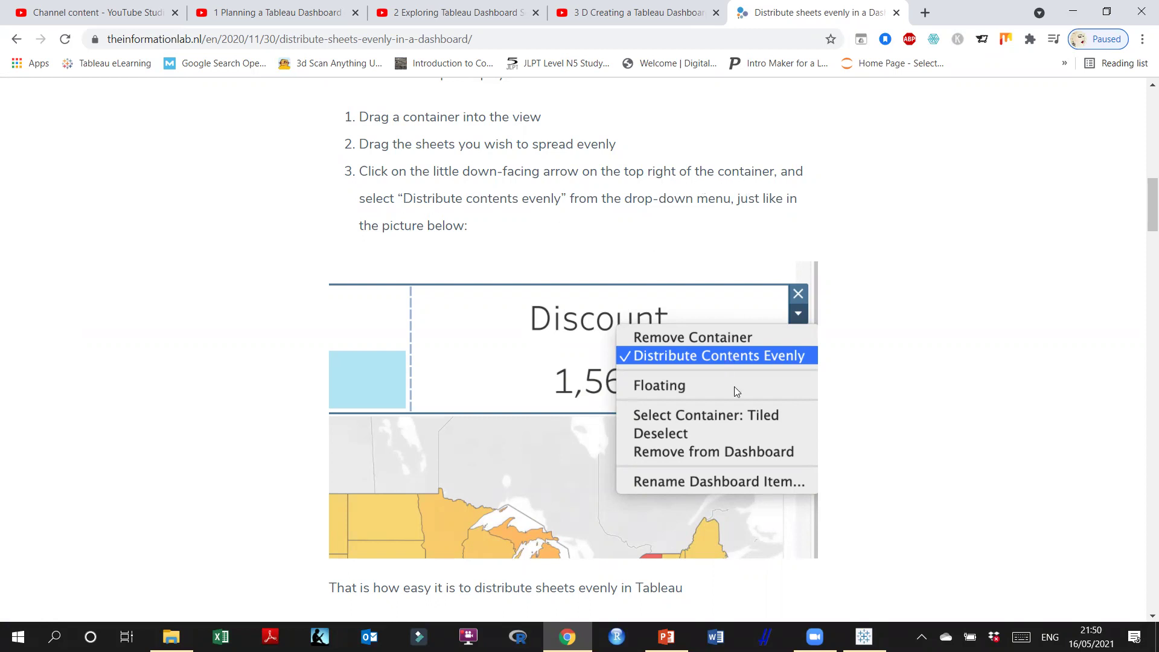
pyautogui.scroll(-1, 707, 343)
pyautogui.scroll(-4, 707, 342)
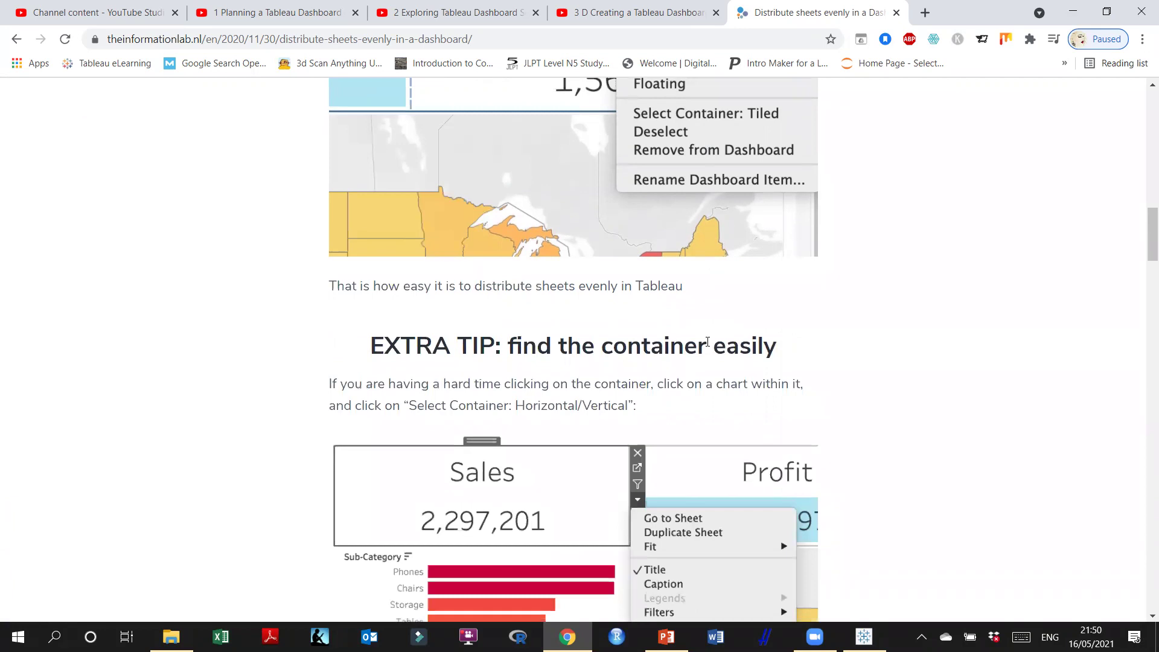
pyautogui.scroll(2, 680, 333)
pyautogui.scroll(4, 591, 341)
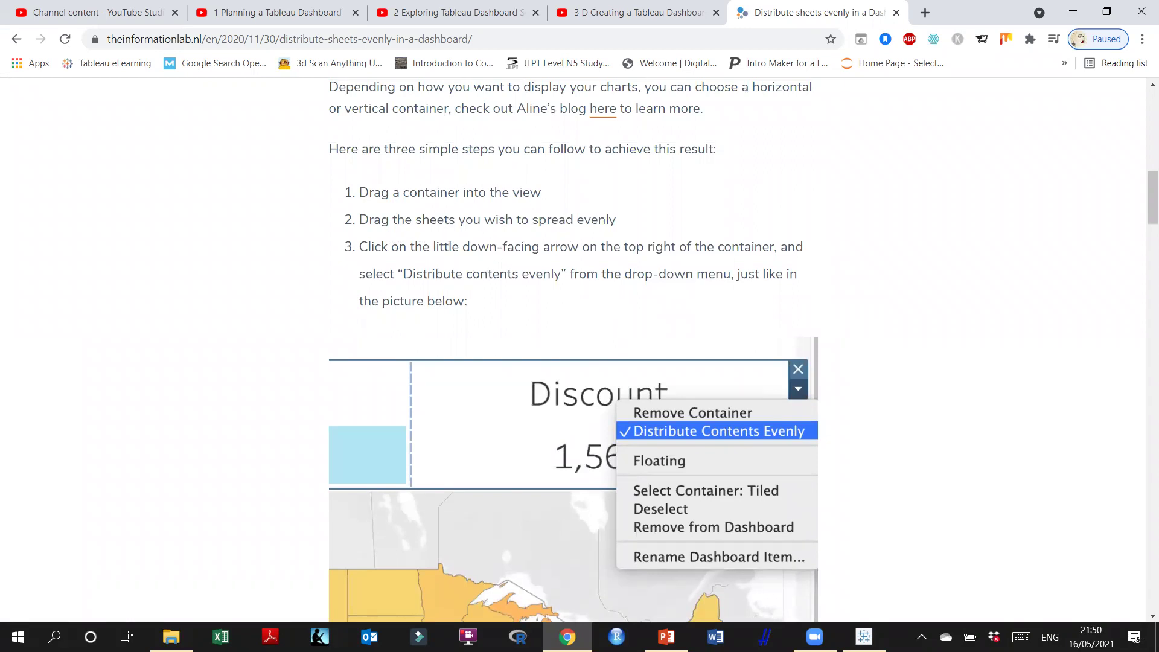
pyautogui.scroll(-8, 500, 265)
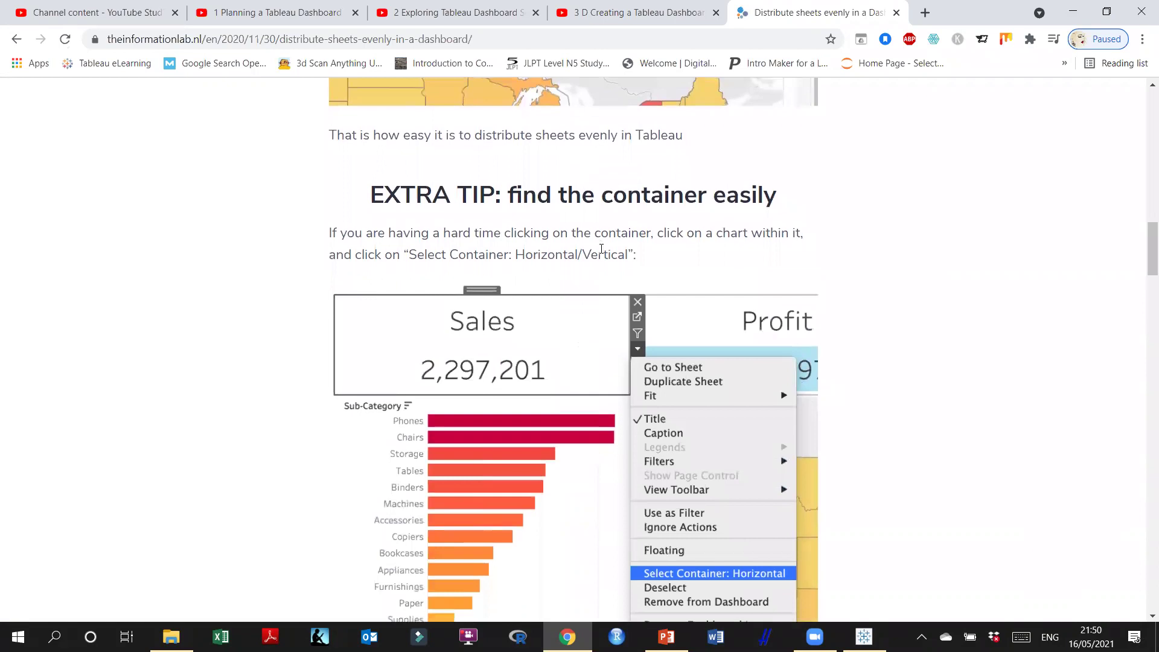
pyautogui.scroll(-1, 601, 248)
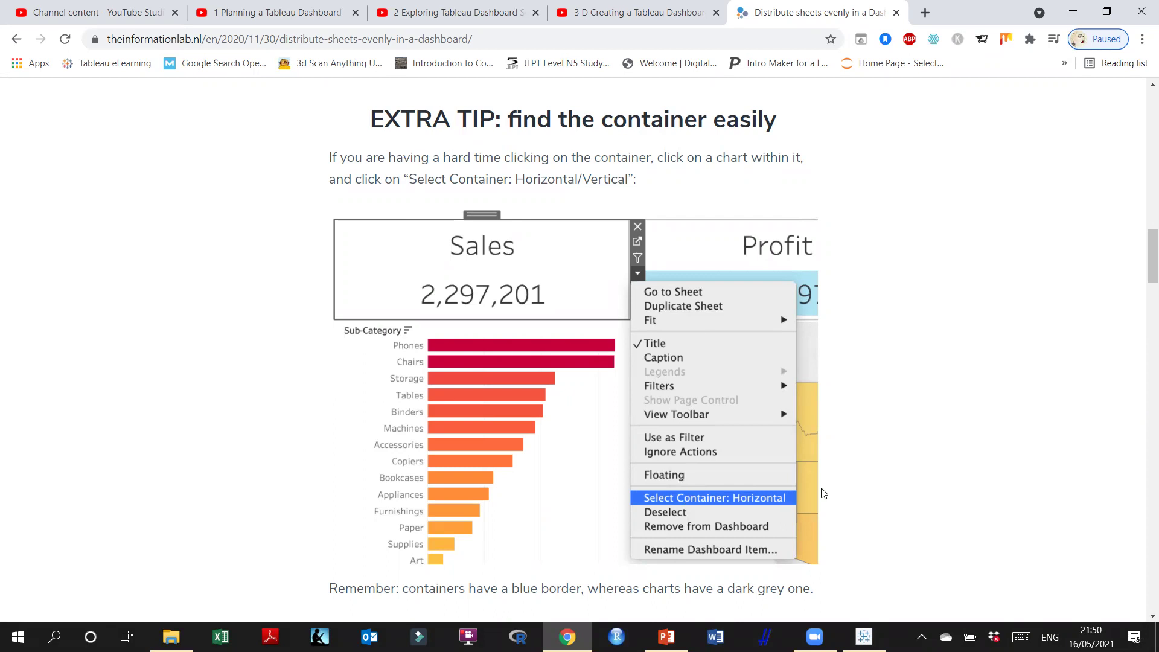
# Return to Tableau and select the tiled container that holds the Sales by Department view
pyautogui.click(1070, 6)
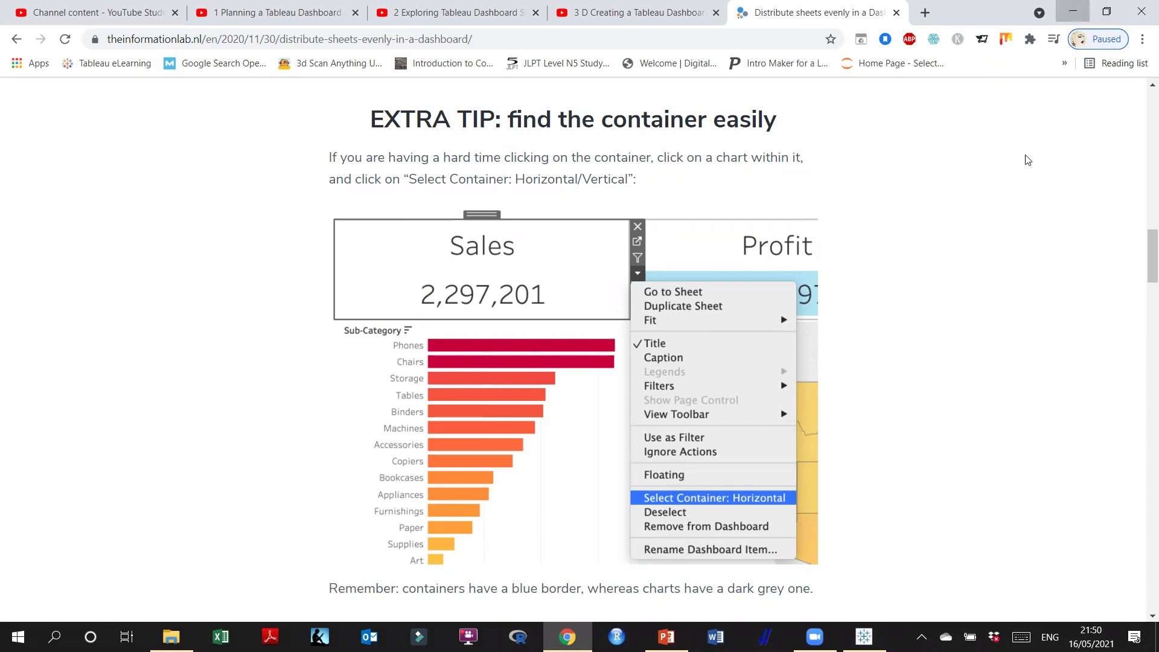
pyautogui.click(864, 636)
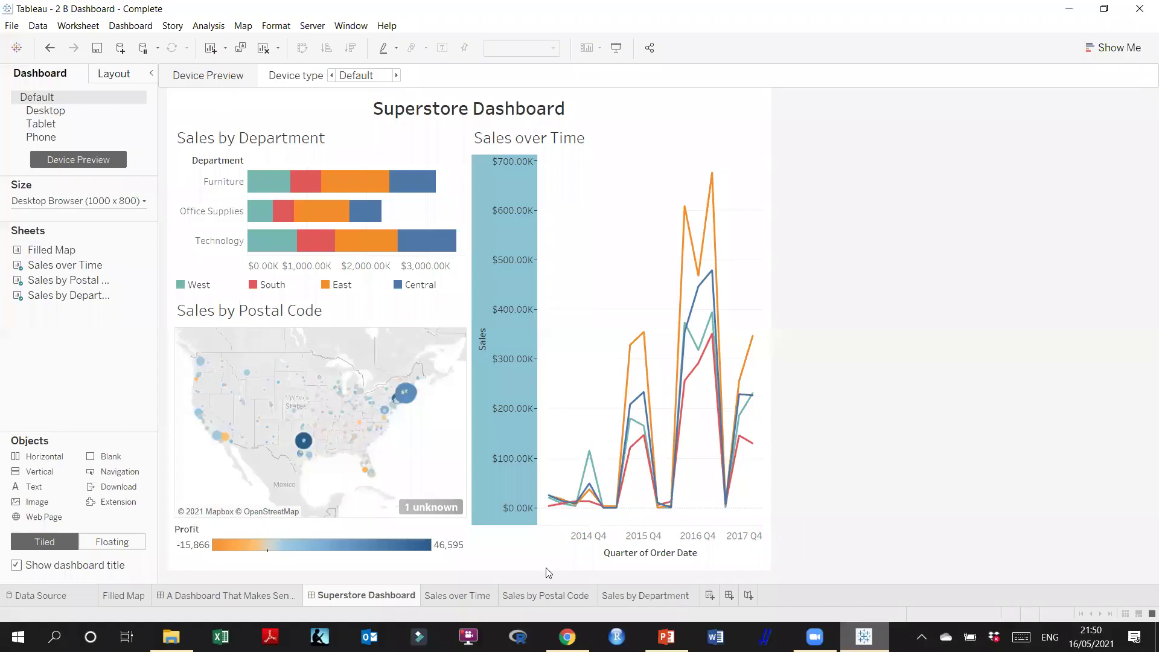
pyautogui.click(452, 134)
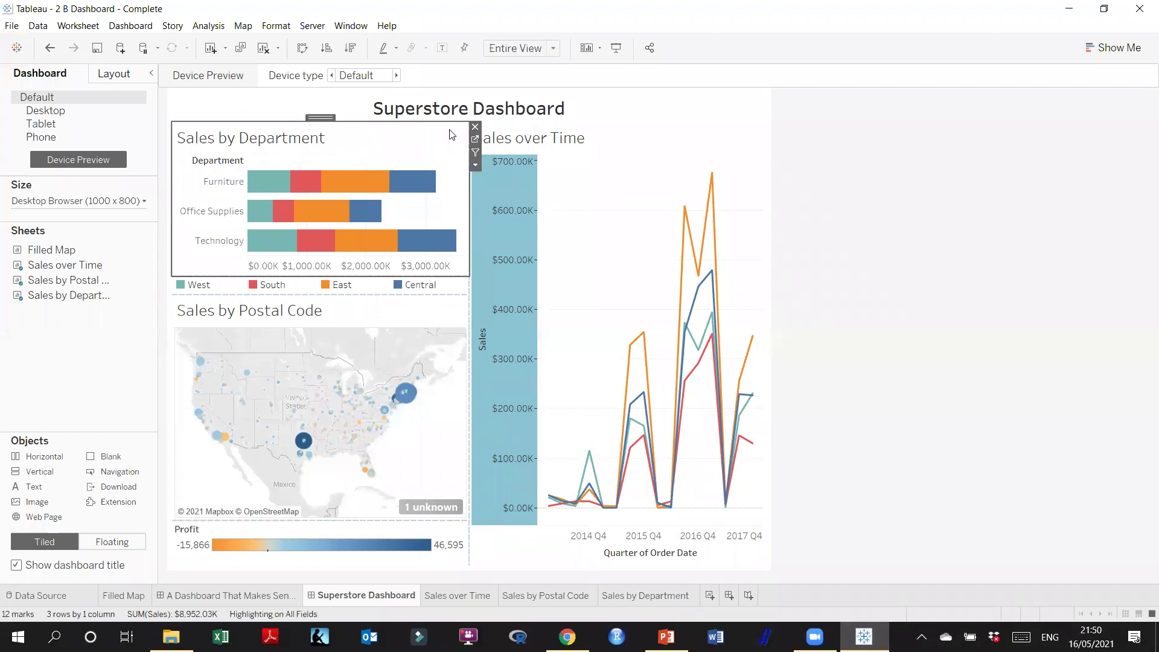
pyautogui.click(475, 165)
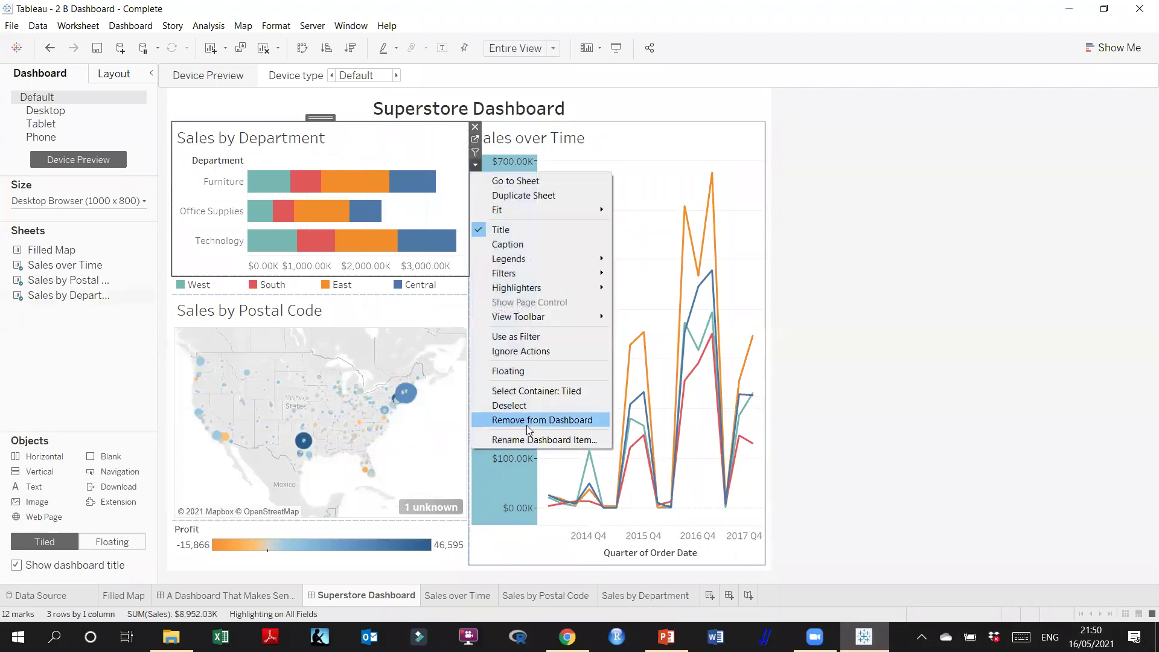
pyautogui.click(555, 393)
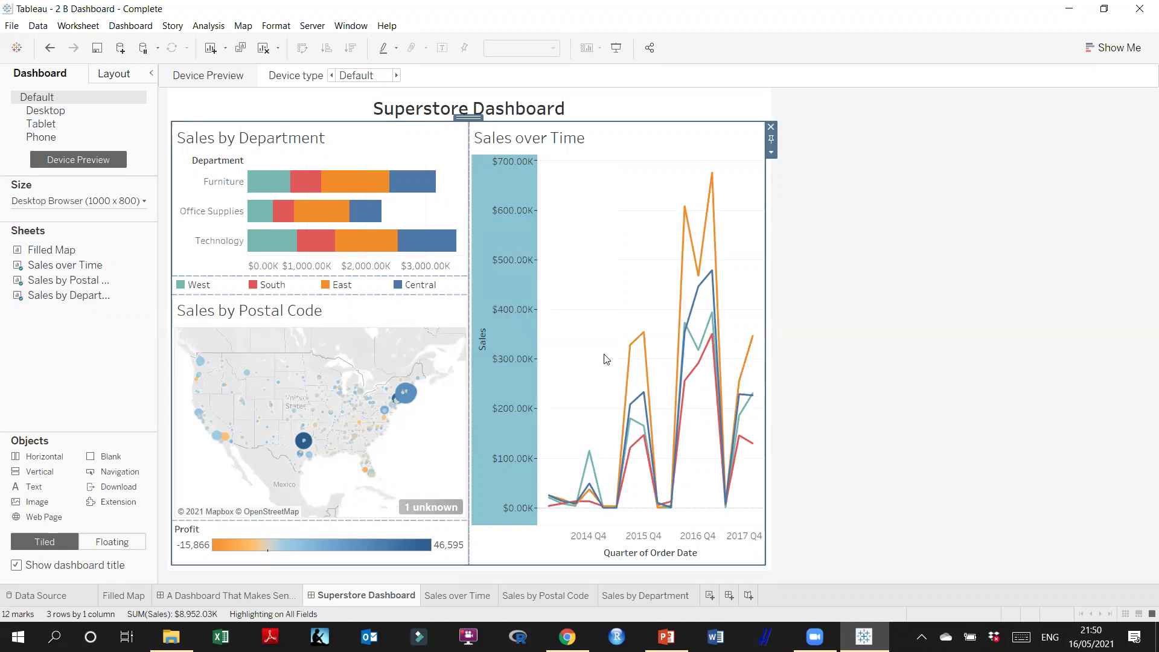
# Select the parent vertical container that includes the dashboard title and distribute its contents evenly
pyautogui.click(771, 153)
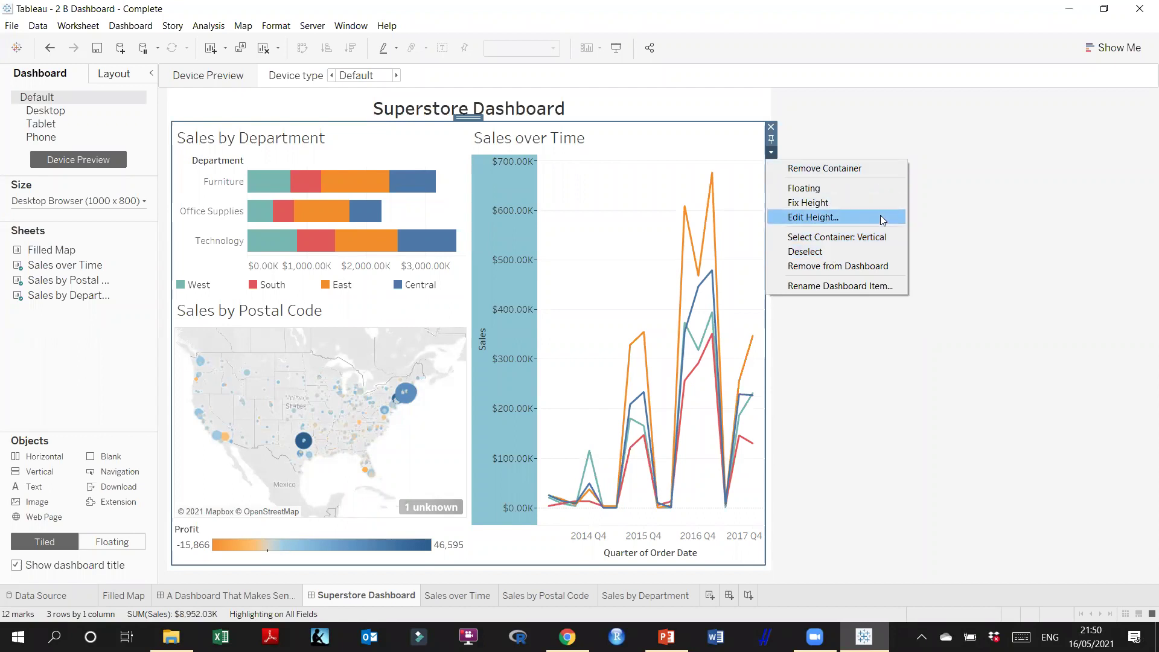
pyautogui.click(844, 239)
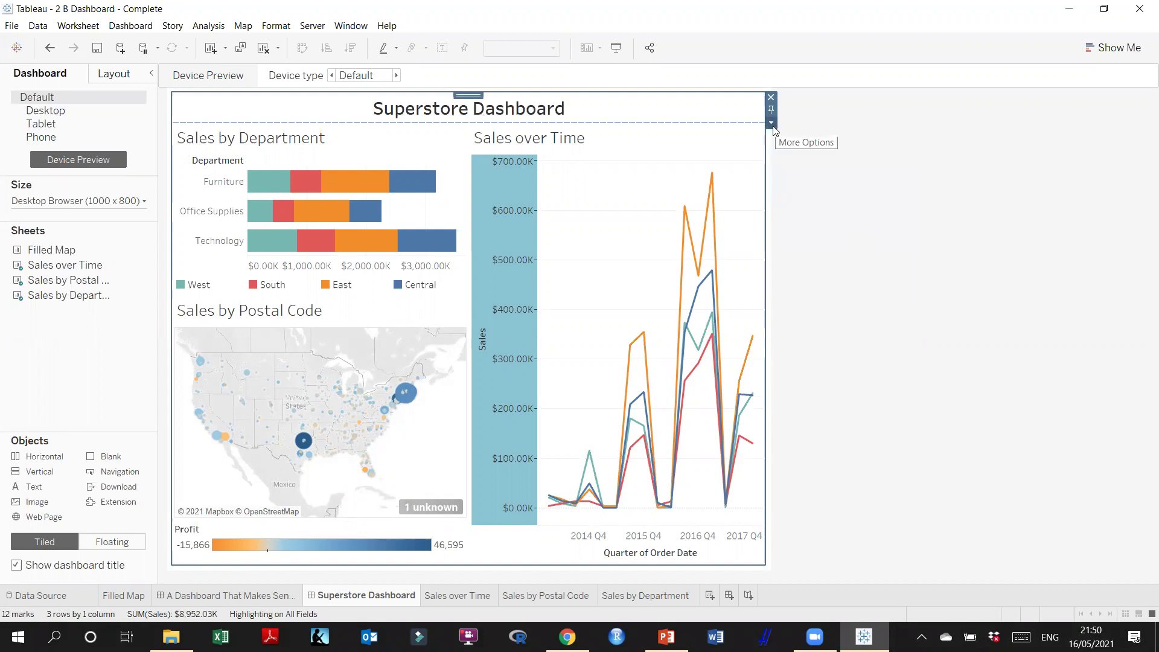
pyautogui.click(772, 124)
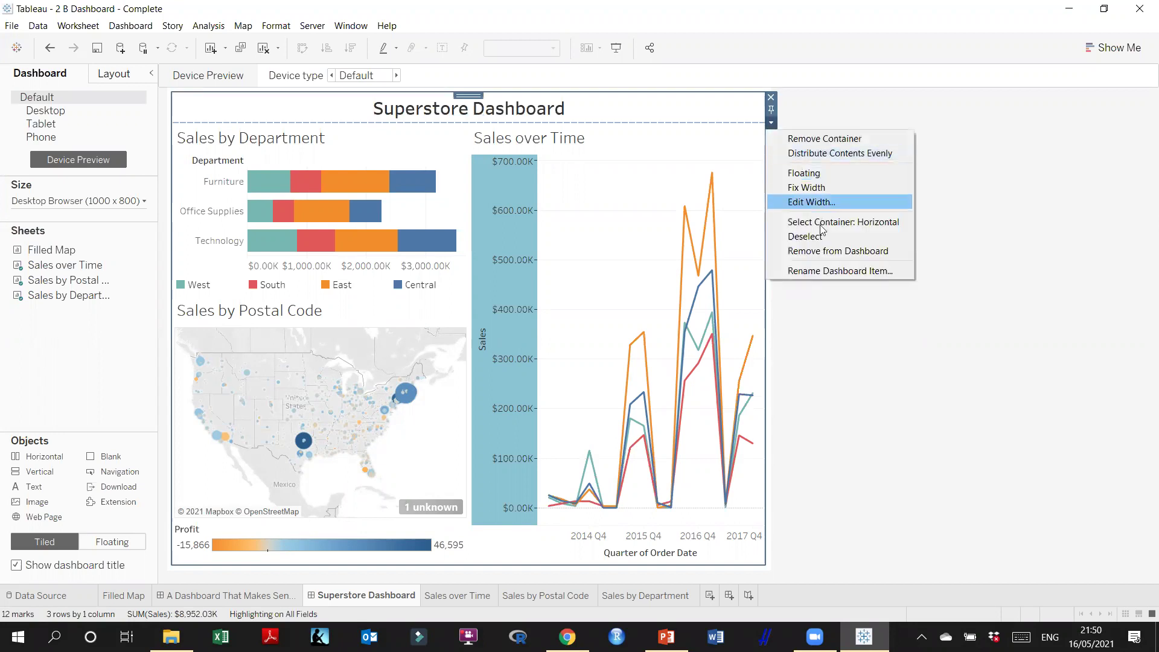
pyautogui.click(868, 154)
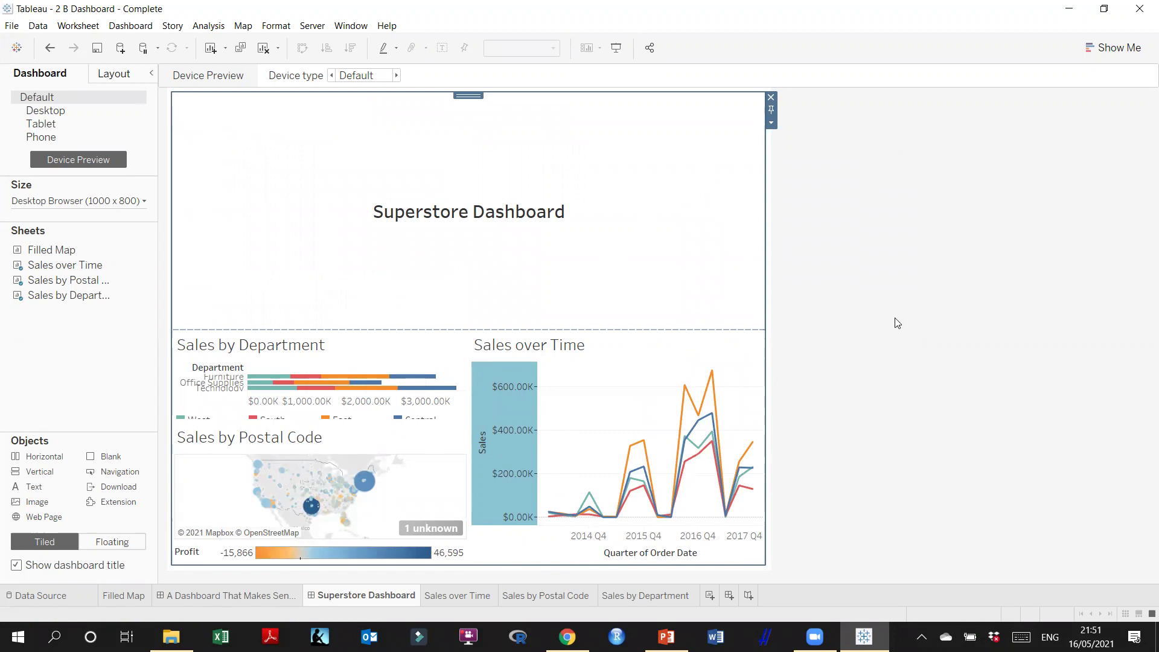
# Undo the even distribution of the dashboard container's contents and deselect the container
pyautogui.hotkey('ctrl', 'z')
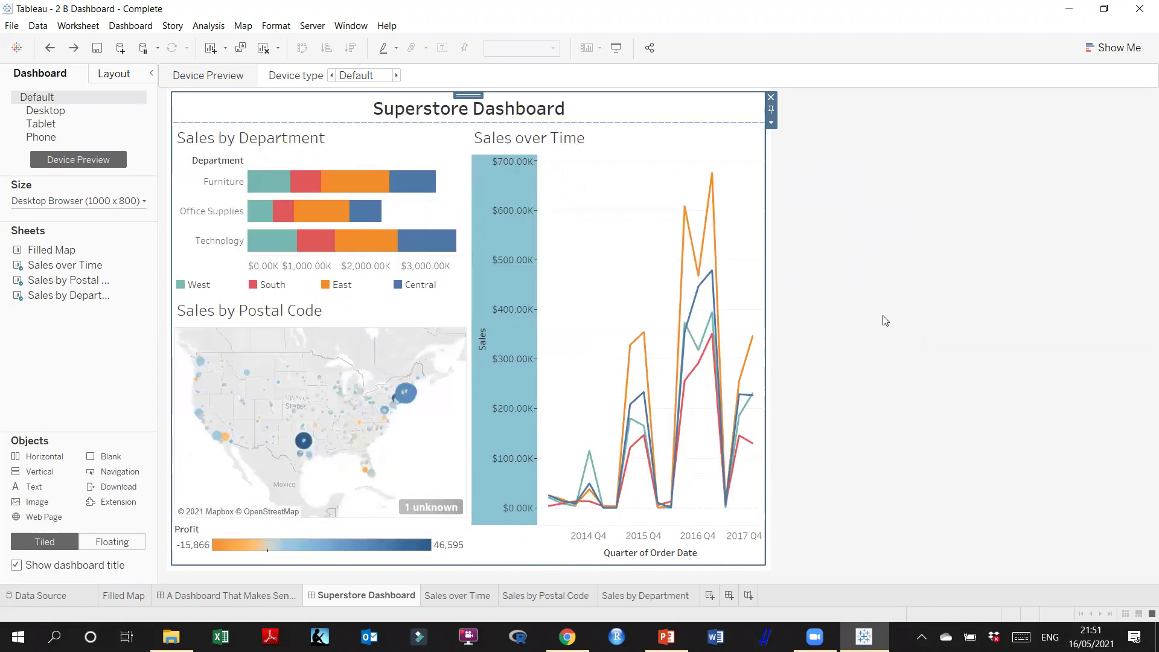
pyautogui.click(840, 275)
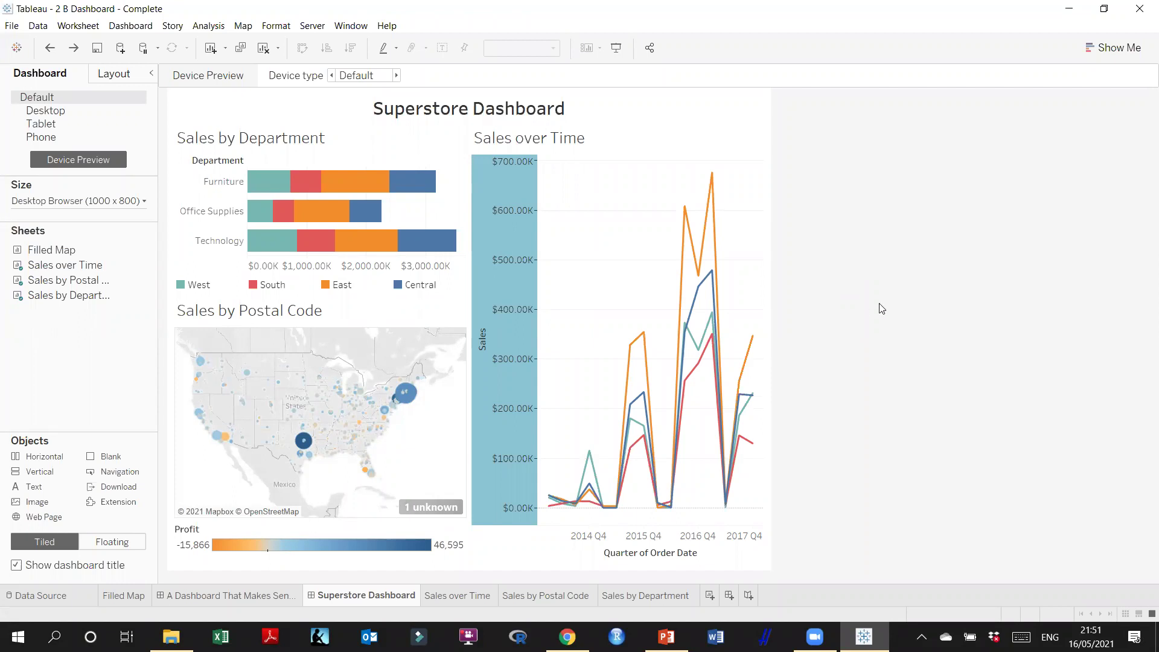
# Starting from the Sales over Time view, select its tiled container and go up to the parent vertical container
pyautogui.click(749, 136)
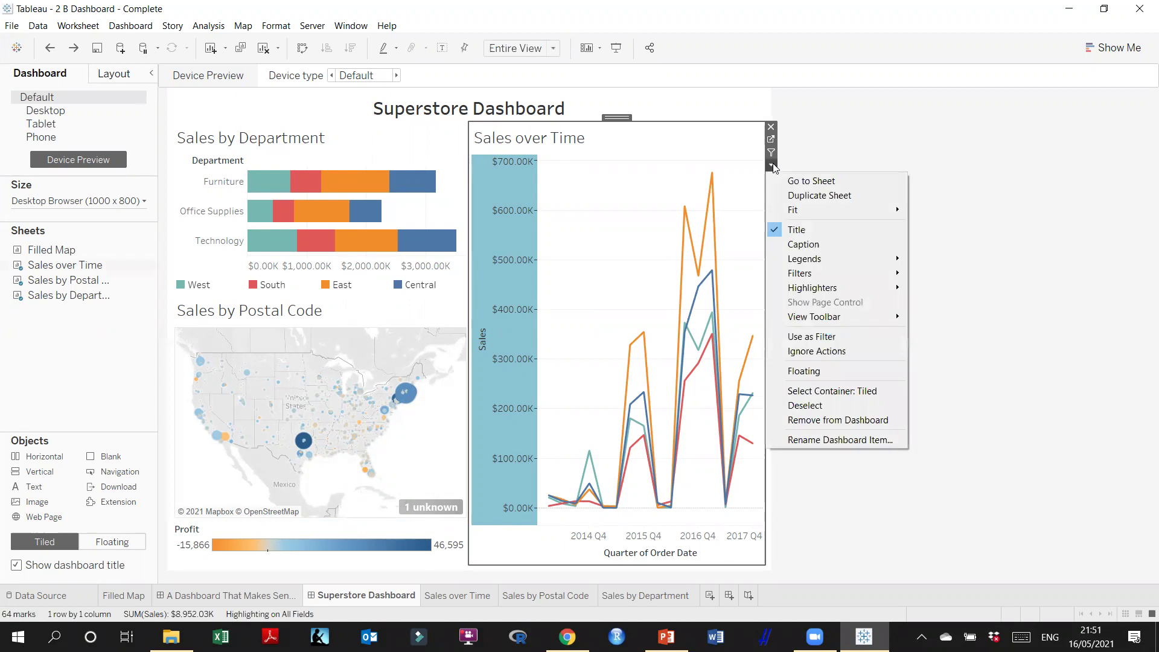
pyautogui.click(828, 391)
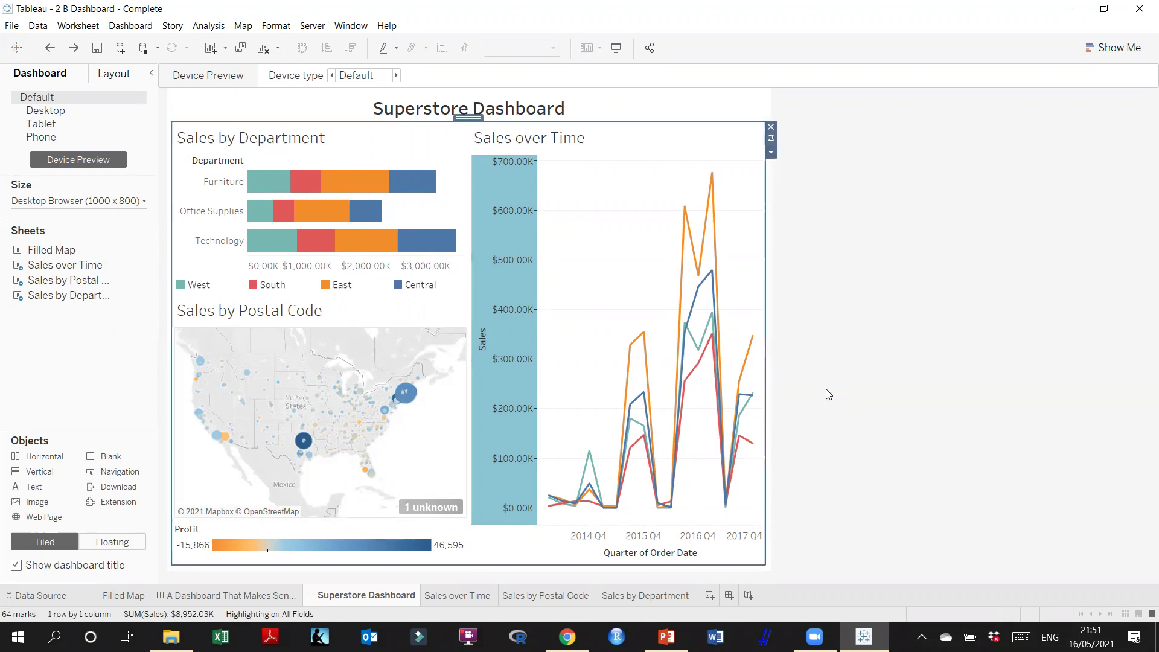
pyautogui.click(771, 152)
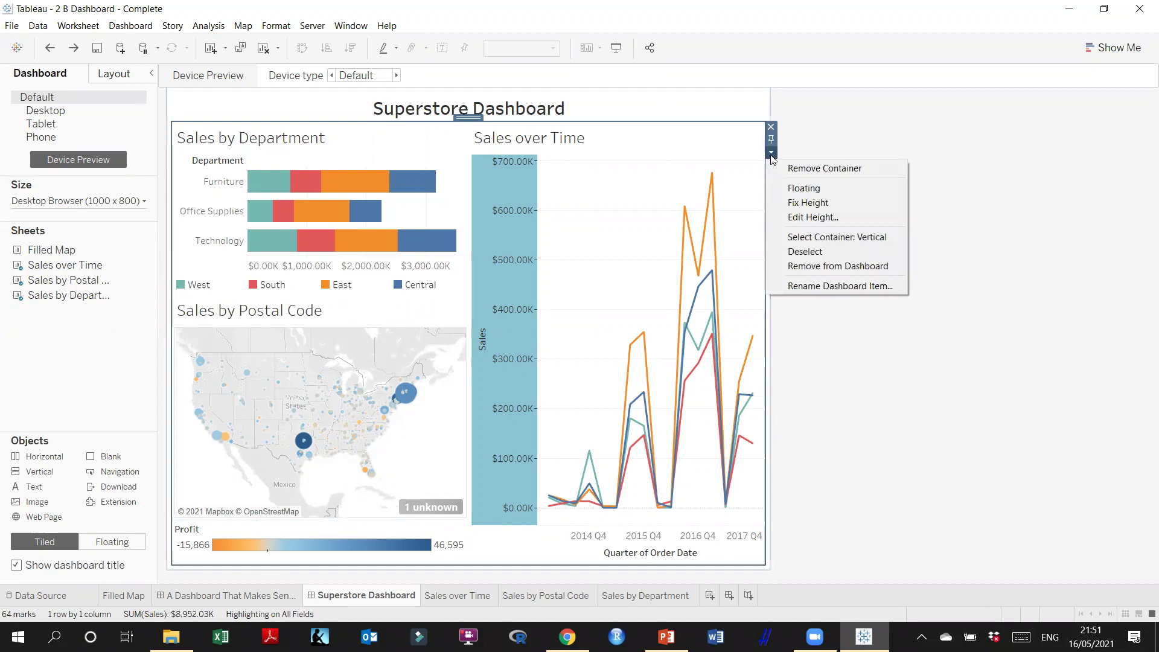
pyautogui.click(850, 238)
# Continue up the hierarchy to the horizontal container and the outermost tiled container, check each one's options, and deselect
pyautogui.click(772, 124)
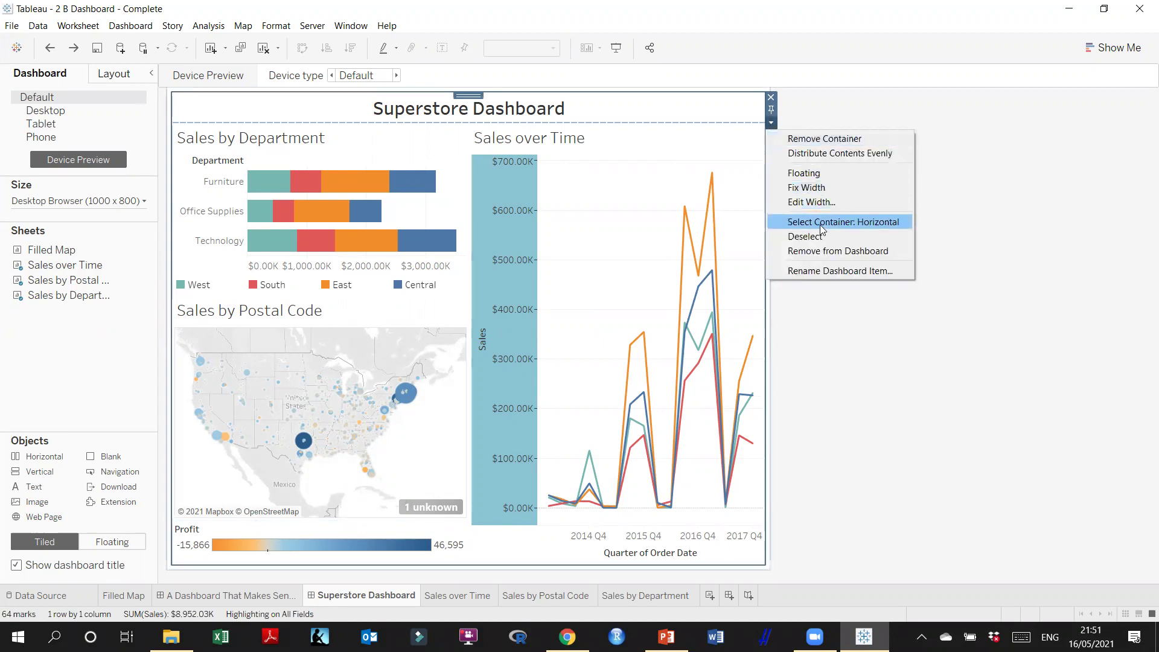
pyautogui.click(821, 223)
pyautogui.click(771, 111)
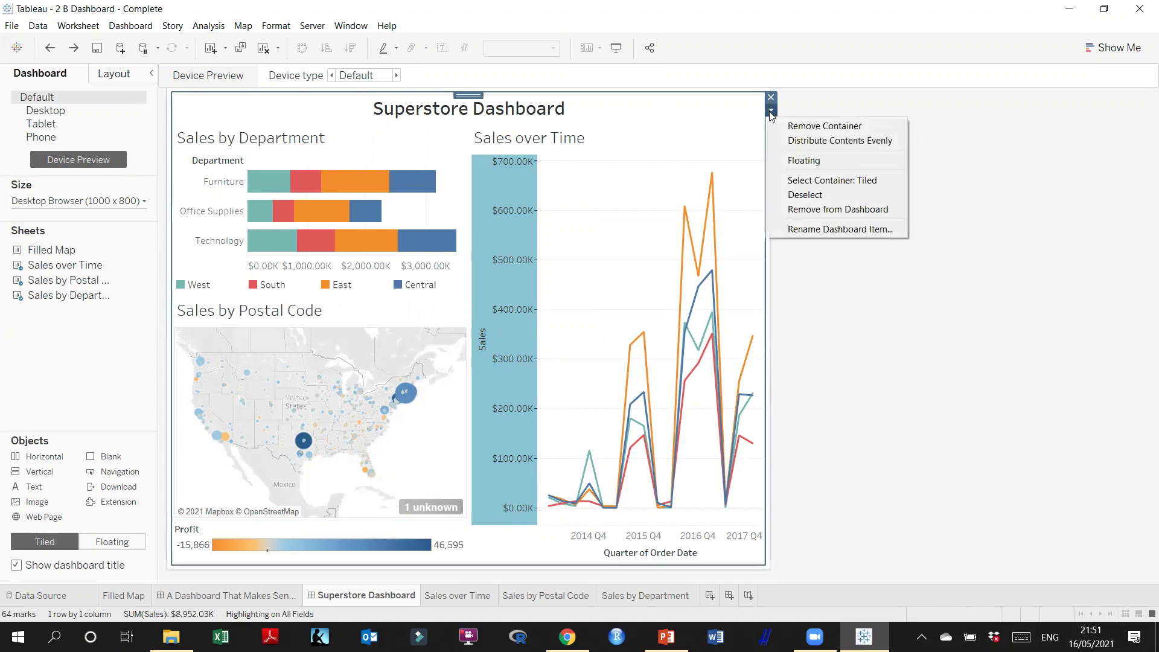
pyautogui.click(815, 181)
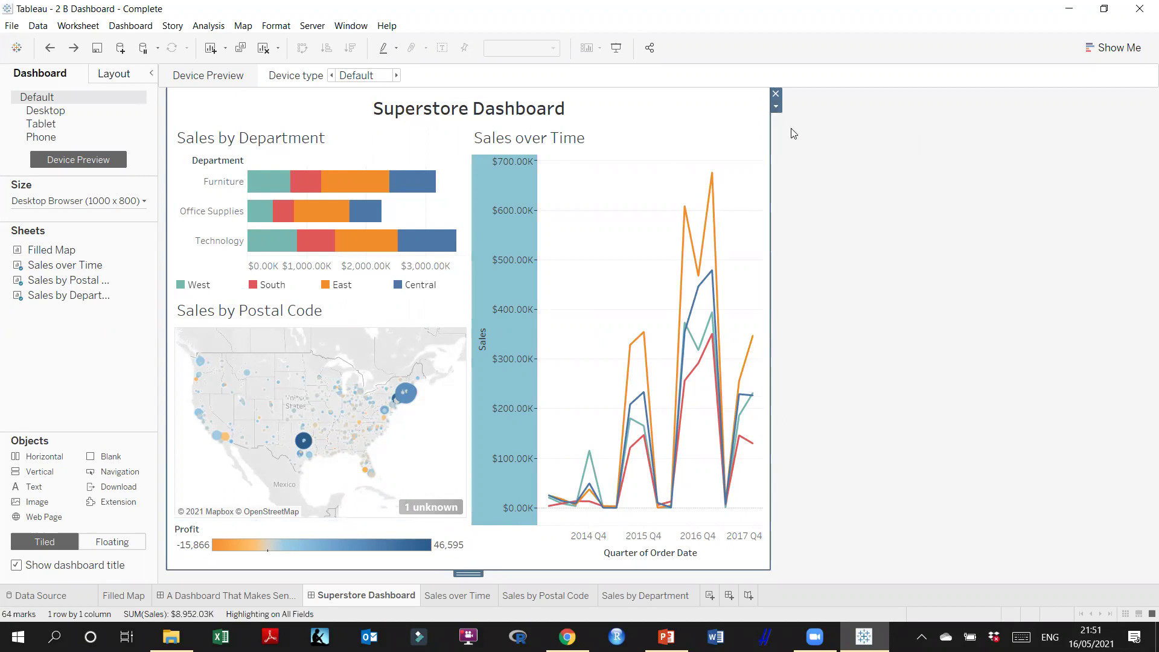
pyautogui.click(777, 108)
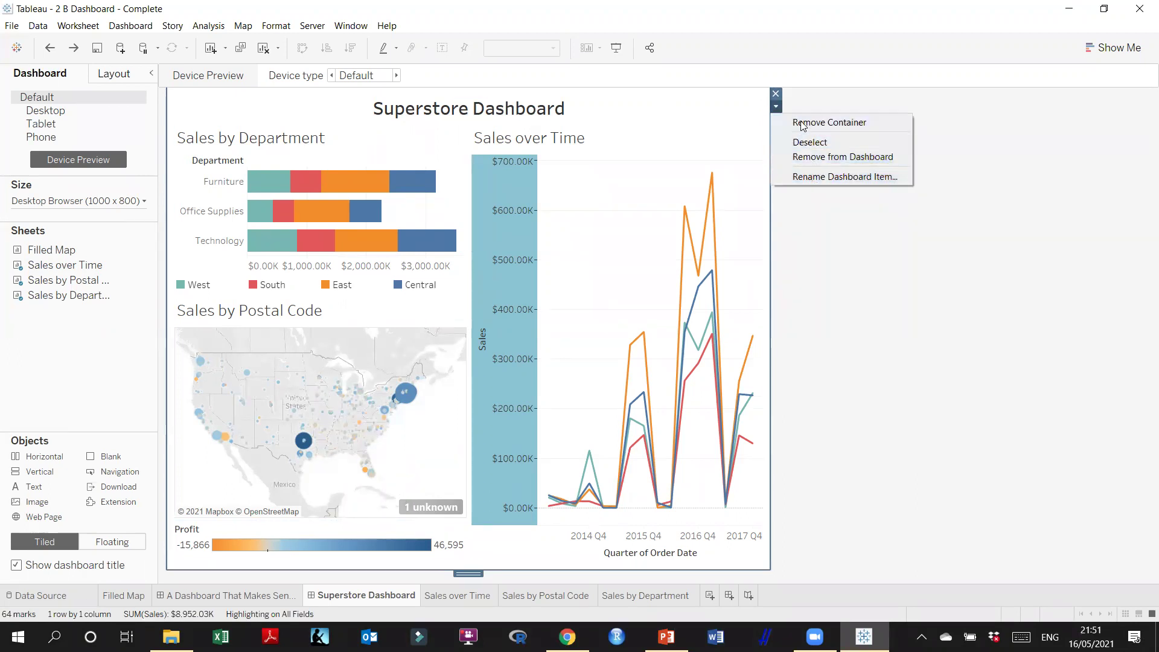
pyautogui.click(812, 145)
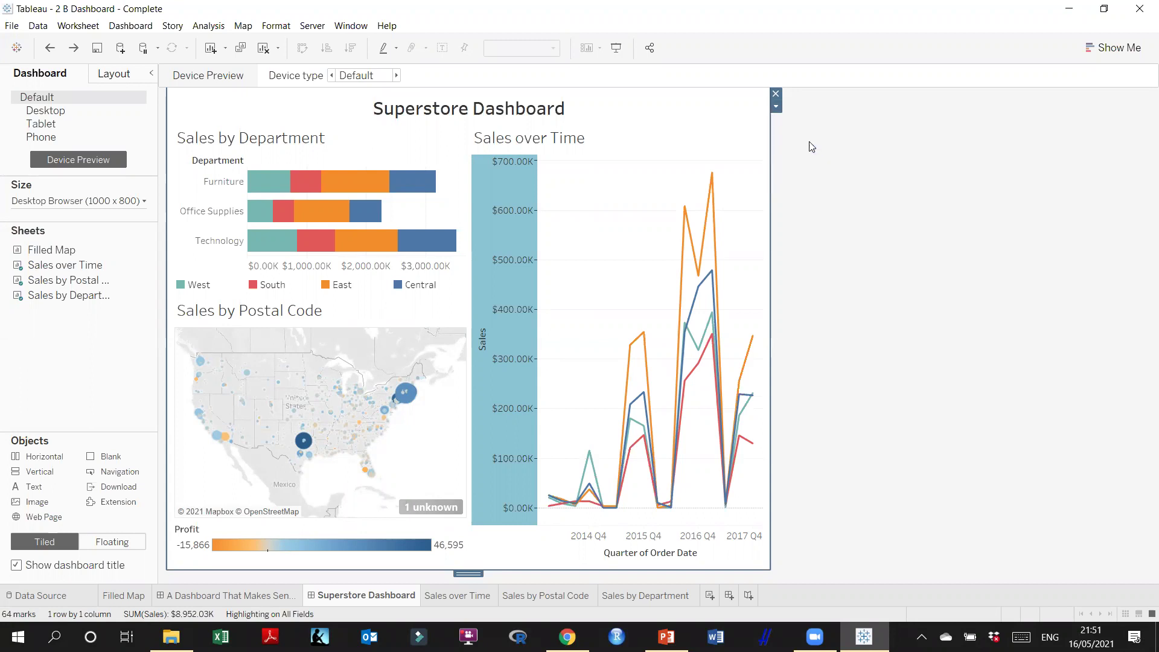
# Select the vertical container around the Superstore Dashboard title and show its Distribute Contents Evenly option without applying it
pyautogui.click(765, 109)
pyautogui.click(771, 124)
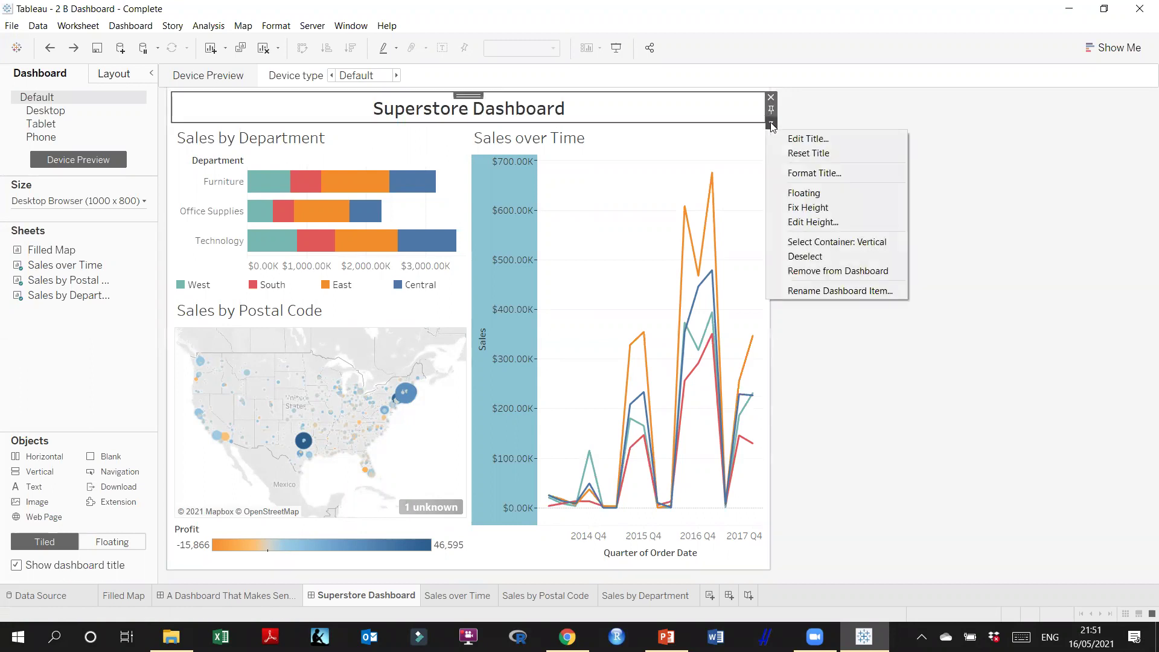
pyautogui.click(827, 242)
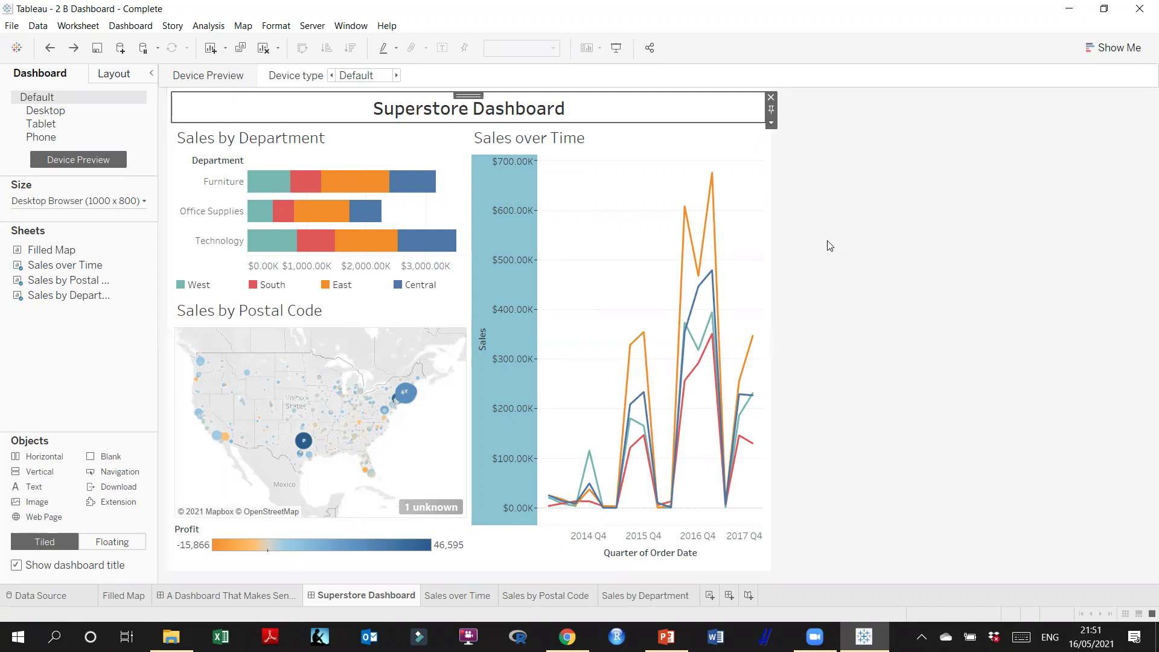
pyautogui.click(772, 125)
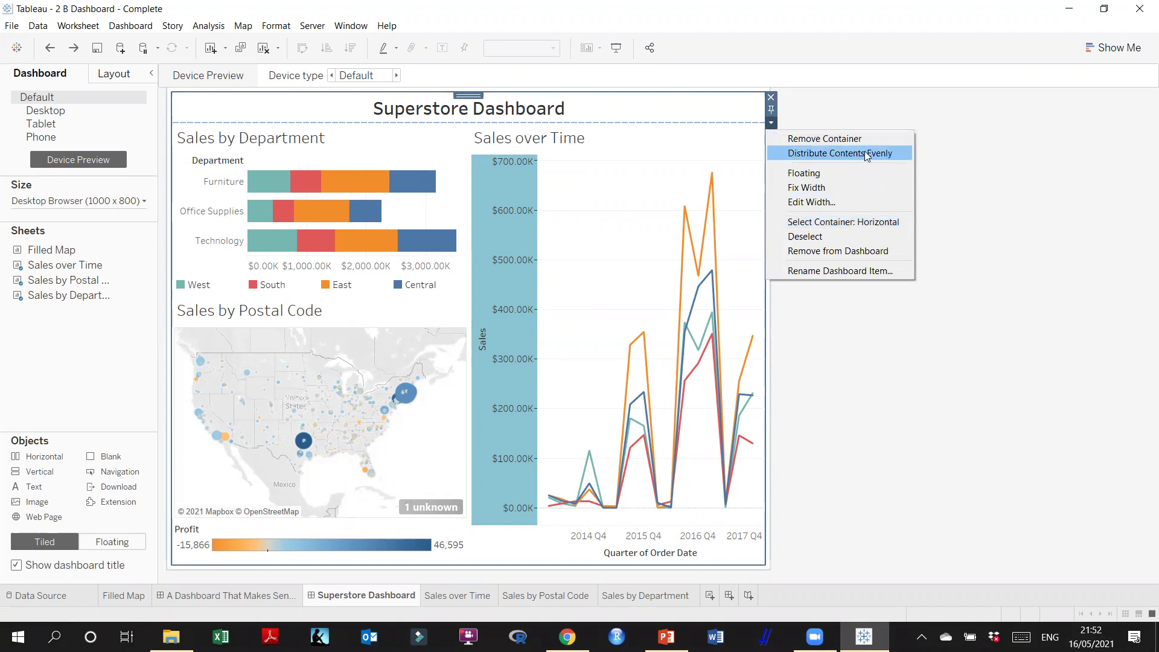
pyautogui.click(1019, 154)
# Switch to the PowerPoint slide show and advance to the Highlight and Filter Data in Dashboards slide
pyautogui.click(1069, 8)
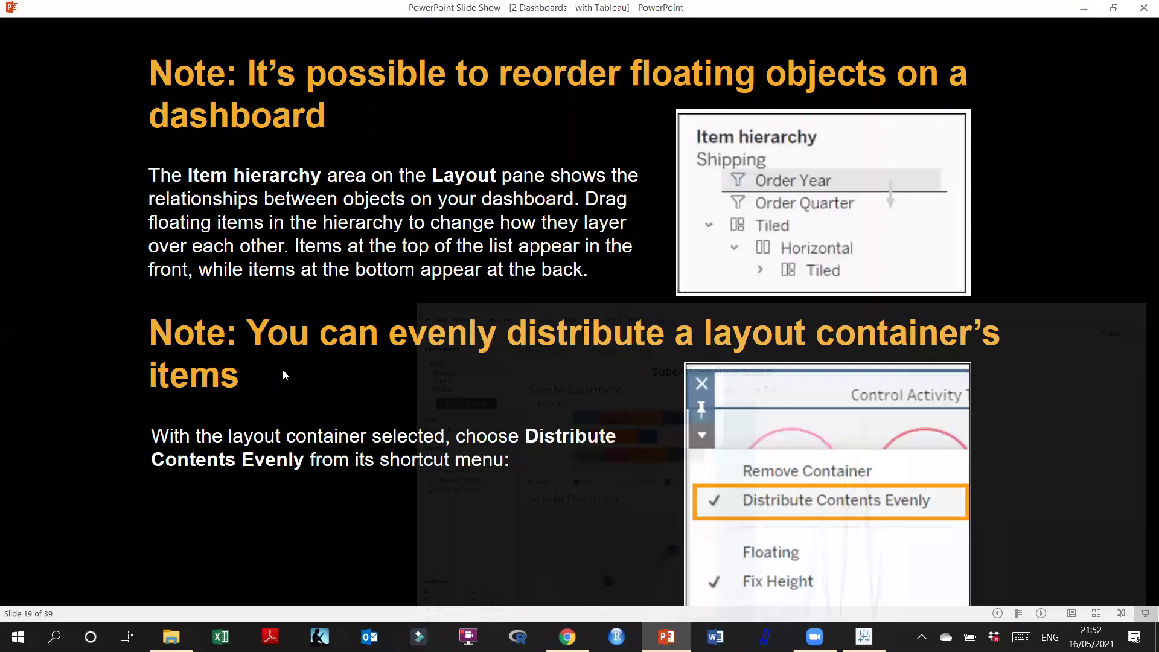
pyautogui.click(285, 370)
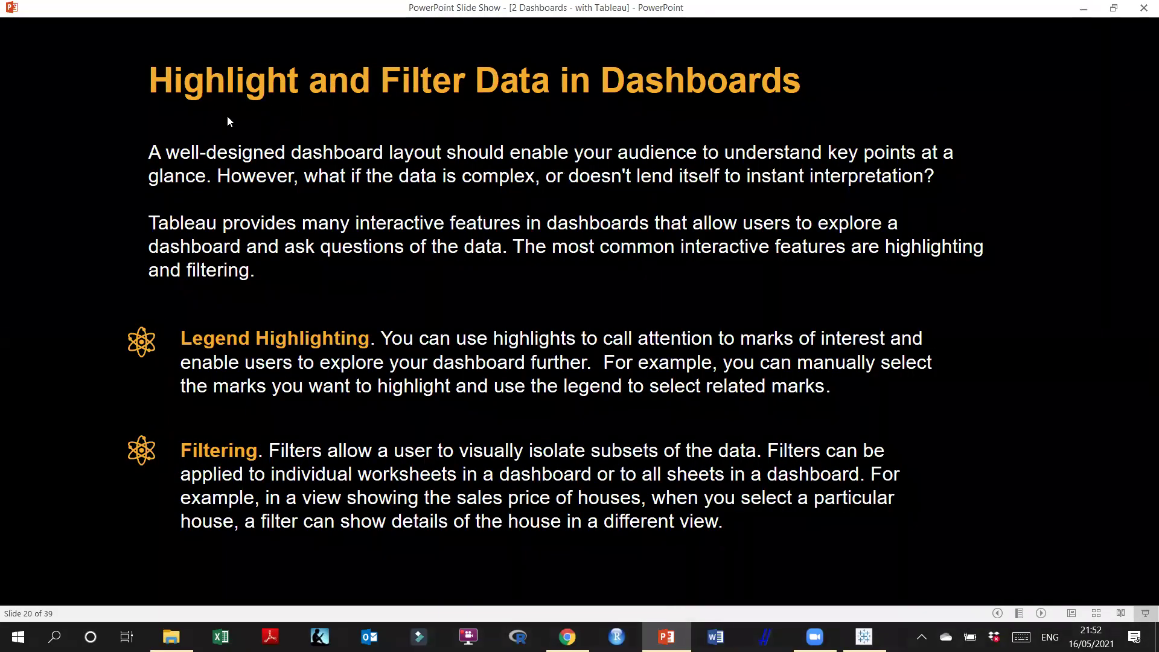
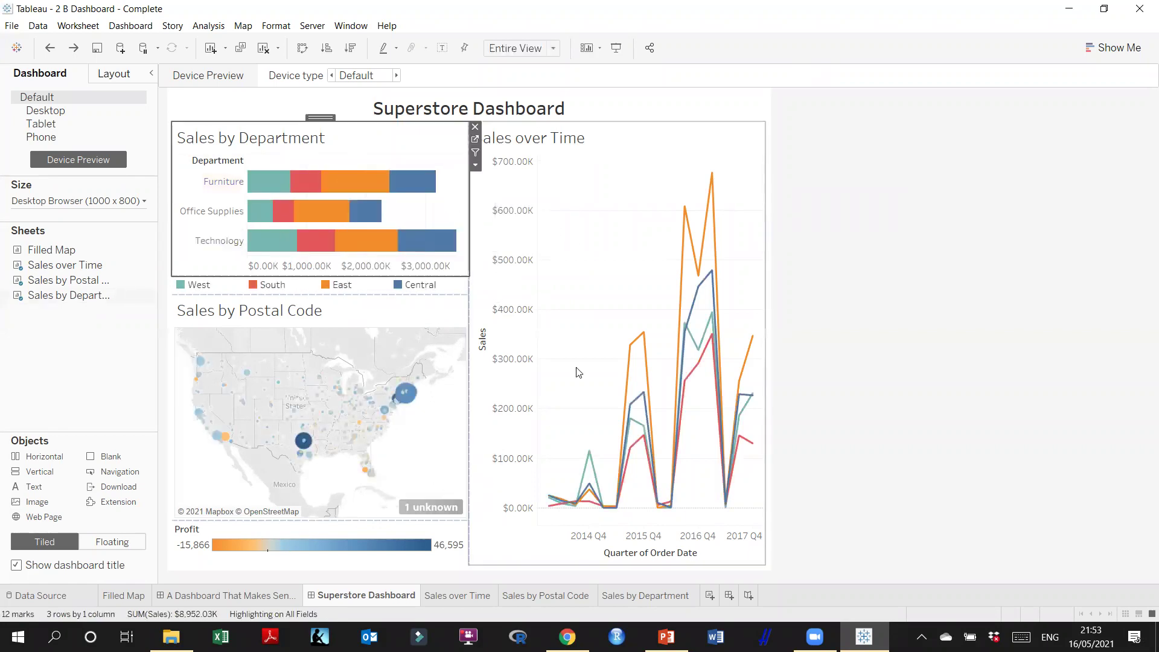
# In Tableau's A Dashboard That Makes Sense, select East's Technology bar, filter by East's peak in Sales over Time, and clear the filter
pyautogui.click(243, 595)
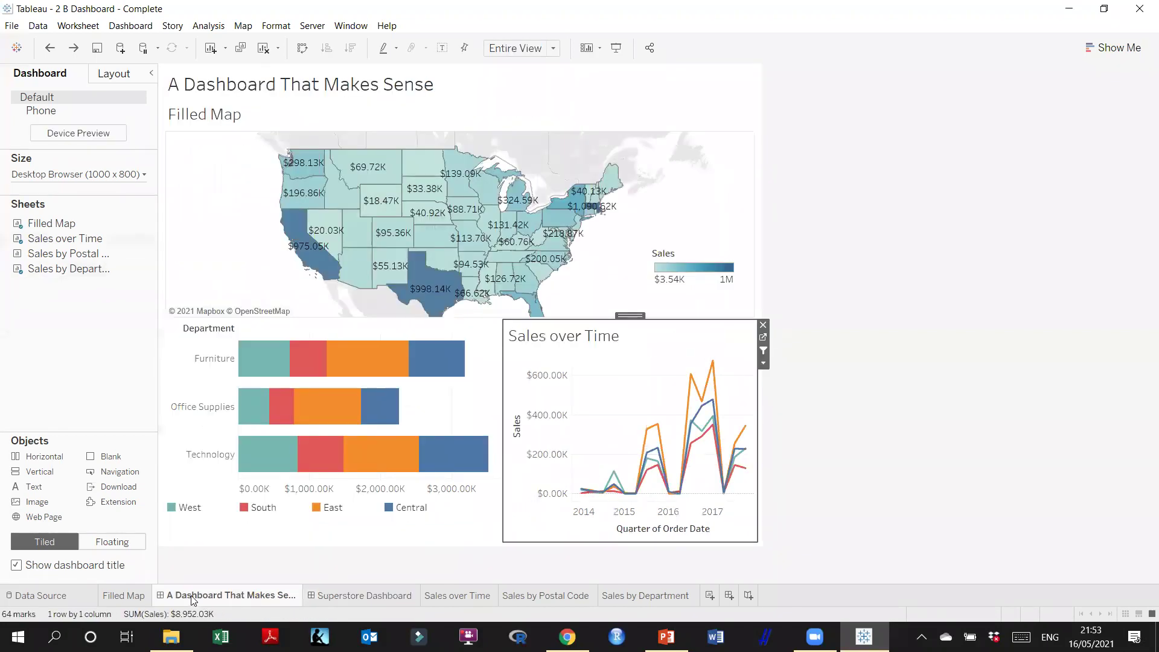
pyautogui.click(364, 459)
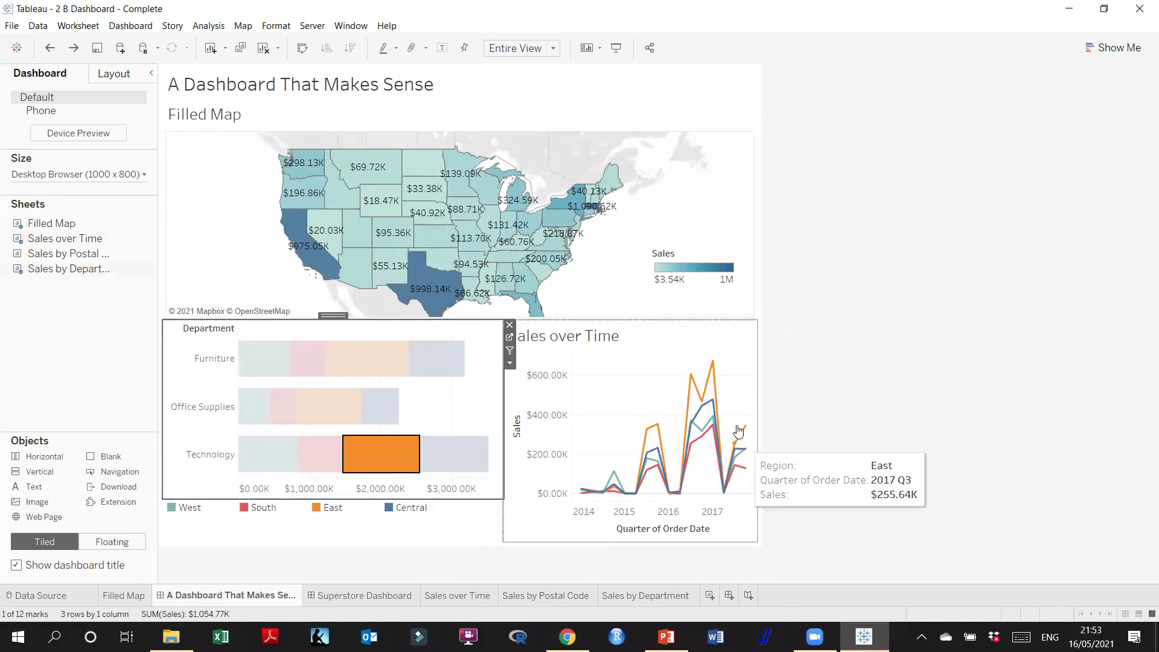
pyautogui.click(717, 387)
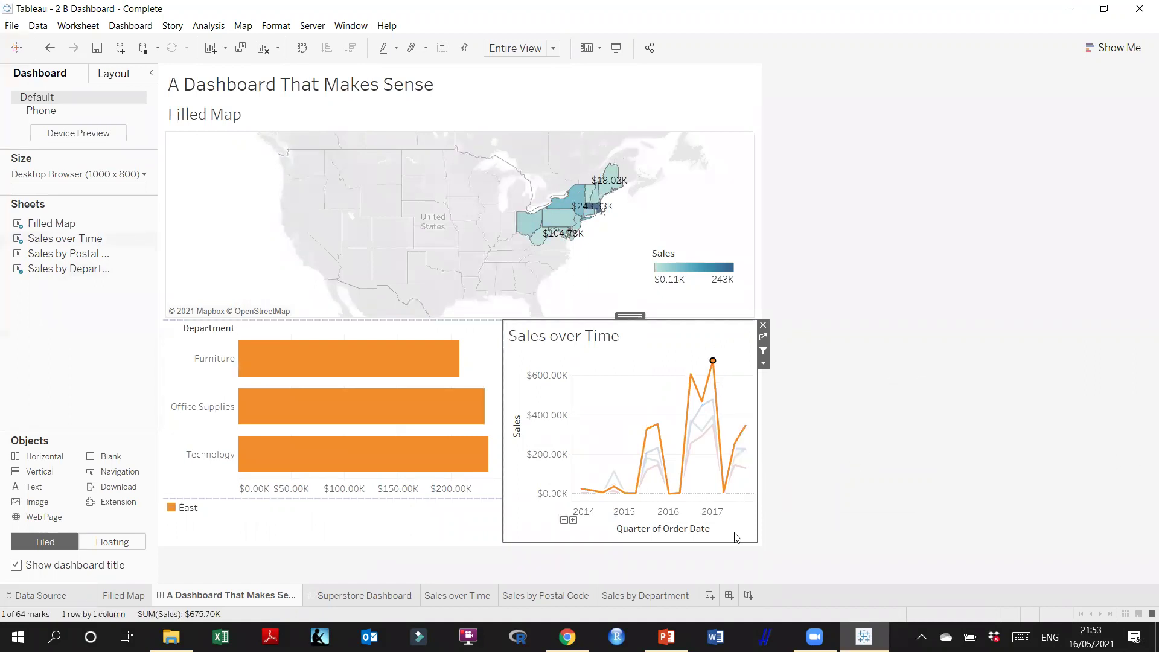
pyautogui.click(791, 443)
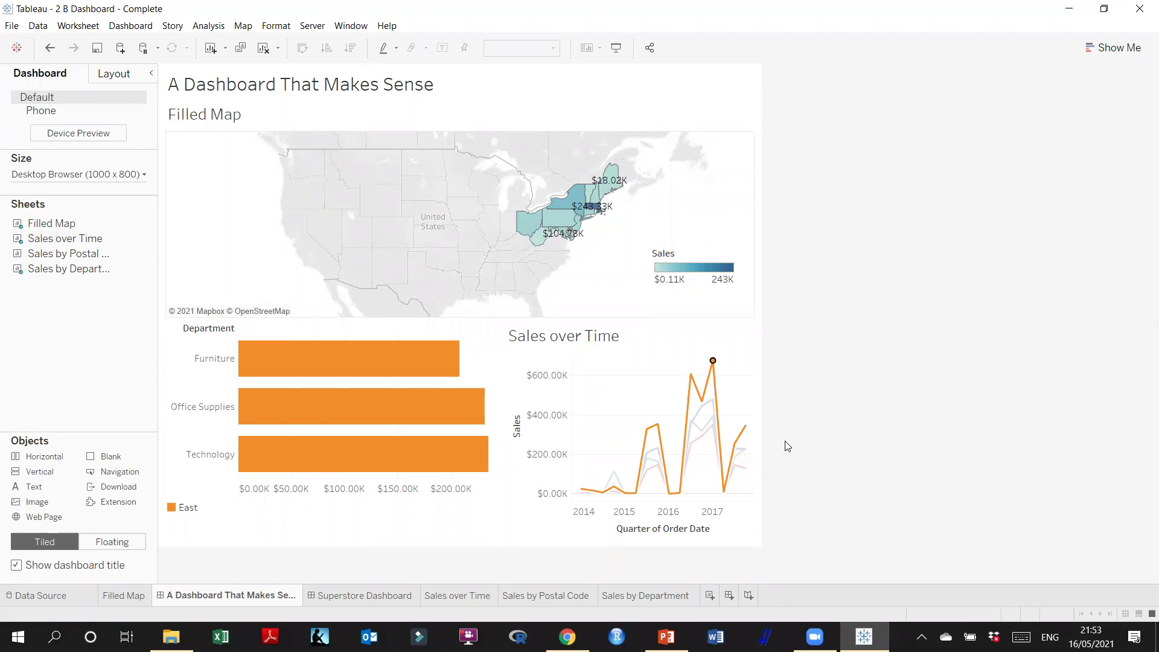
pyautogui.click(725, 430)
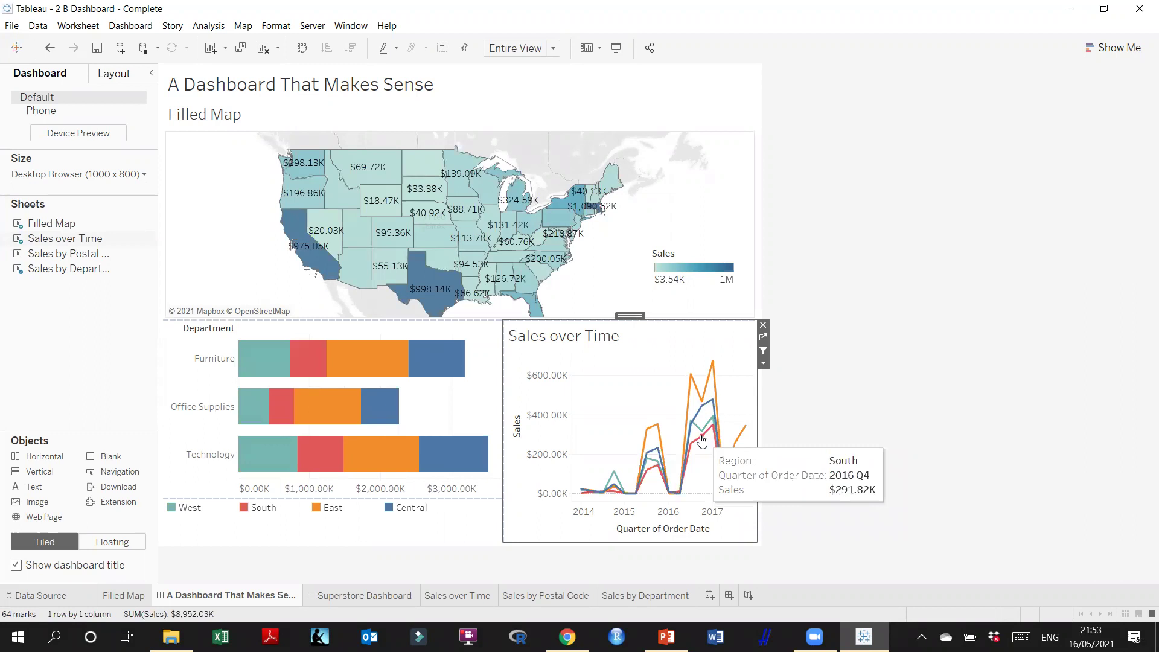
# Filter the dashboard by the South region's 2016 Q4 point in Sales over Time, examine the map, and clear the filter
pyautogui.click(702, 441)
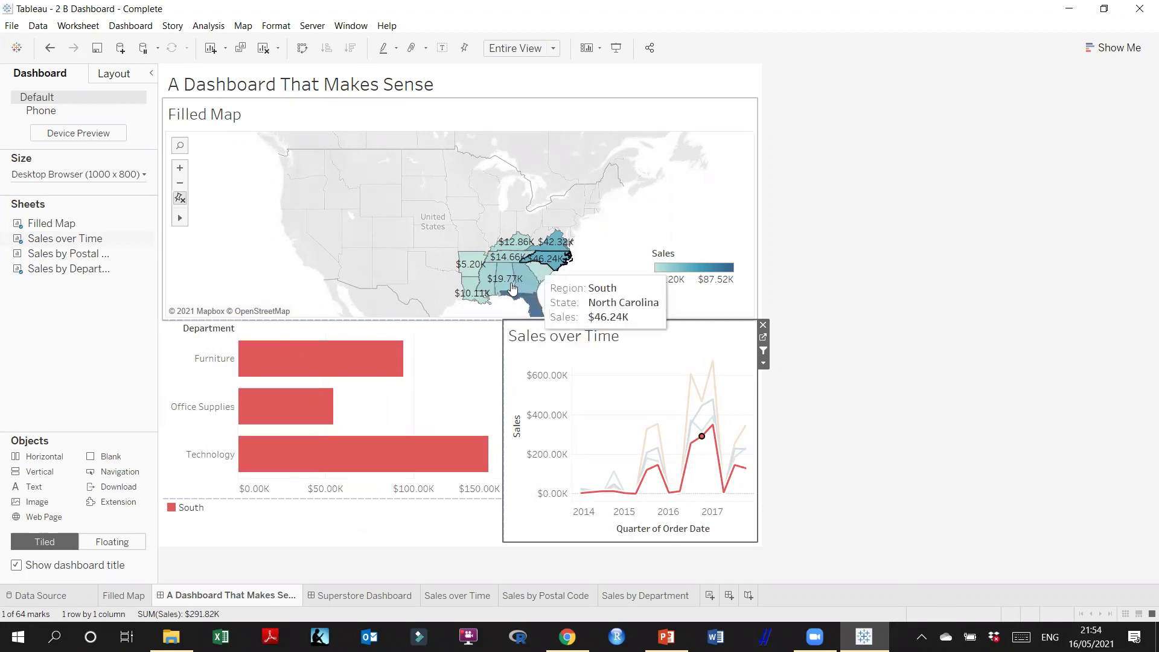
pyautogui.click(903, 458)
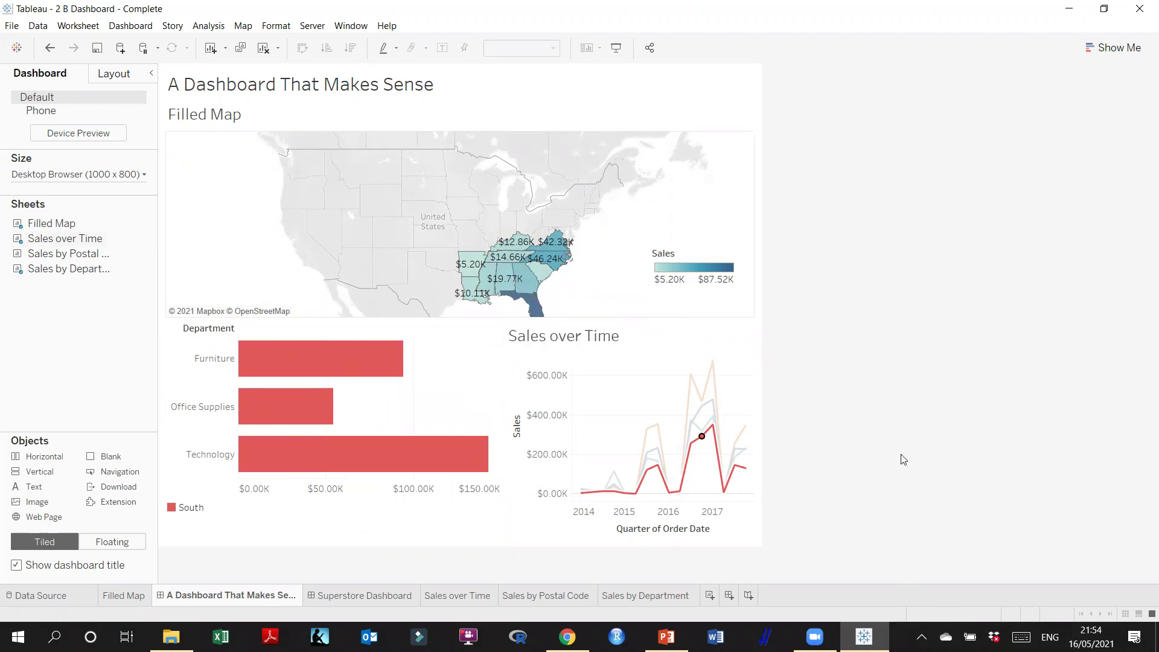
pyautogui.click(701, 437)
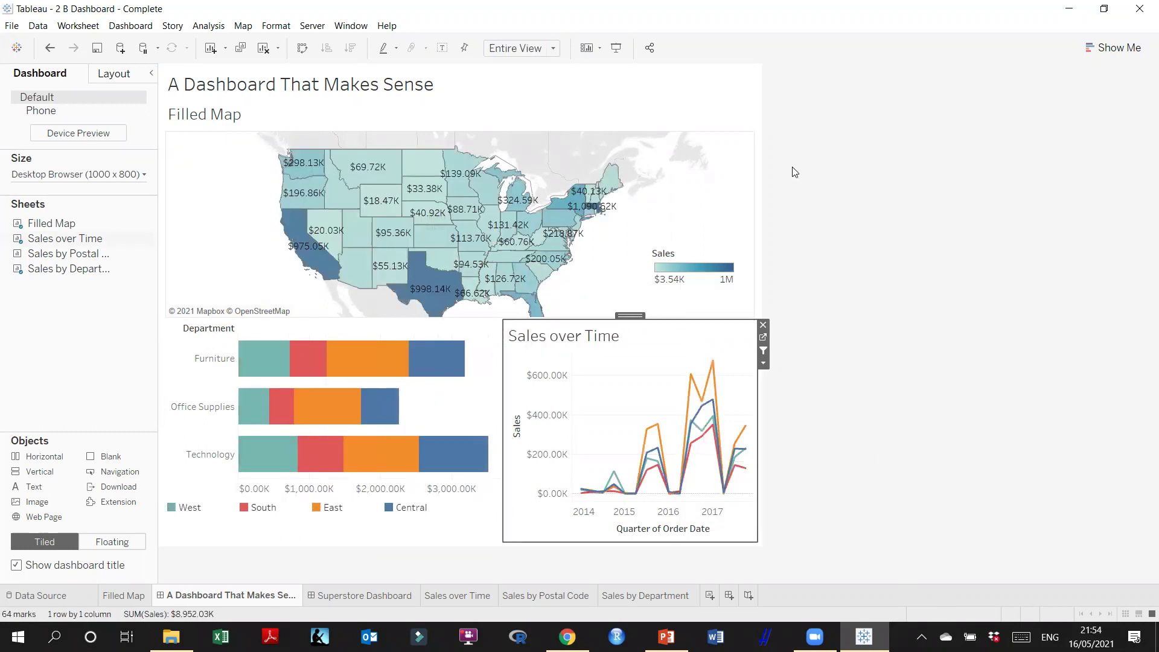
# Check the Highlight and Filter Data slide in PowerPoint, and return to Tableau to open the Superstore Dashboard
pyautogui.click(667, 637)
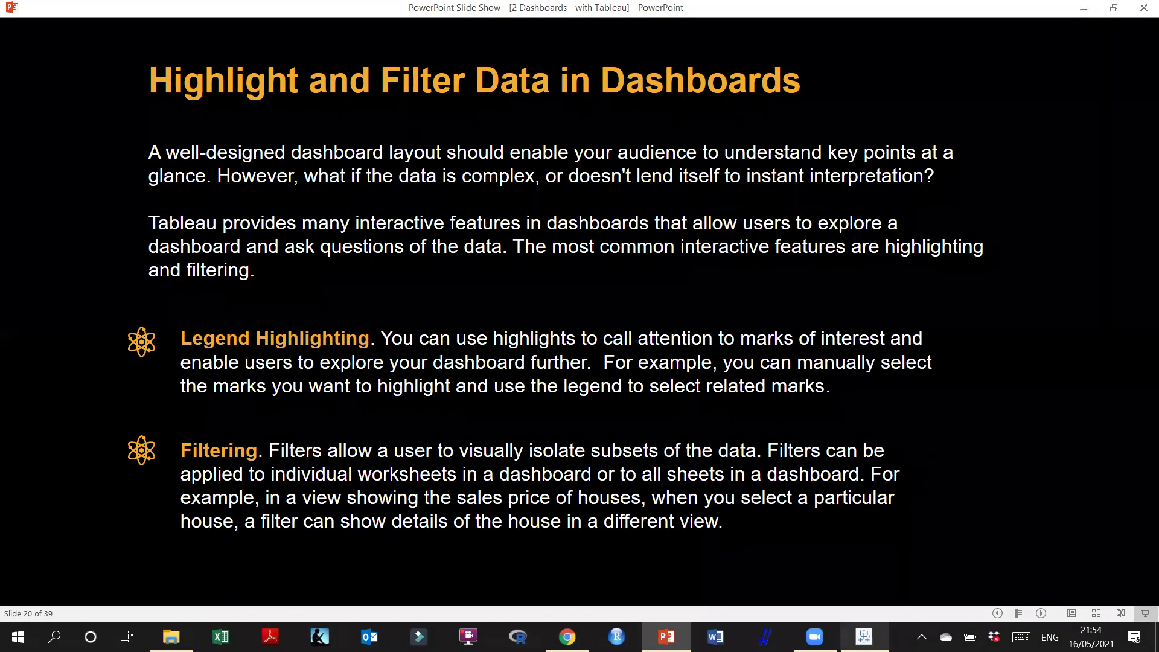
pyautogui.click(864, 637)
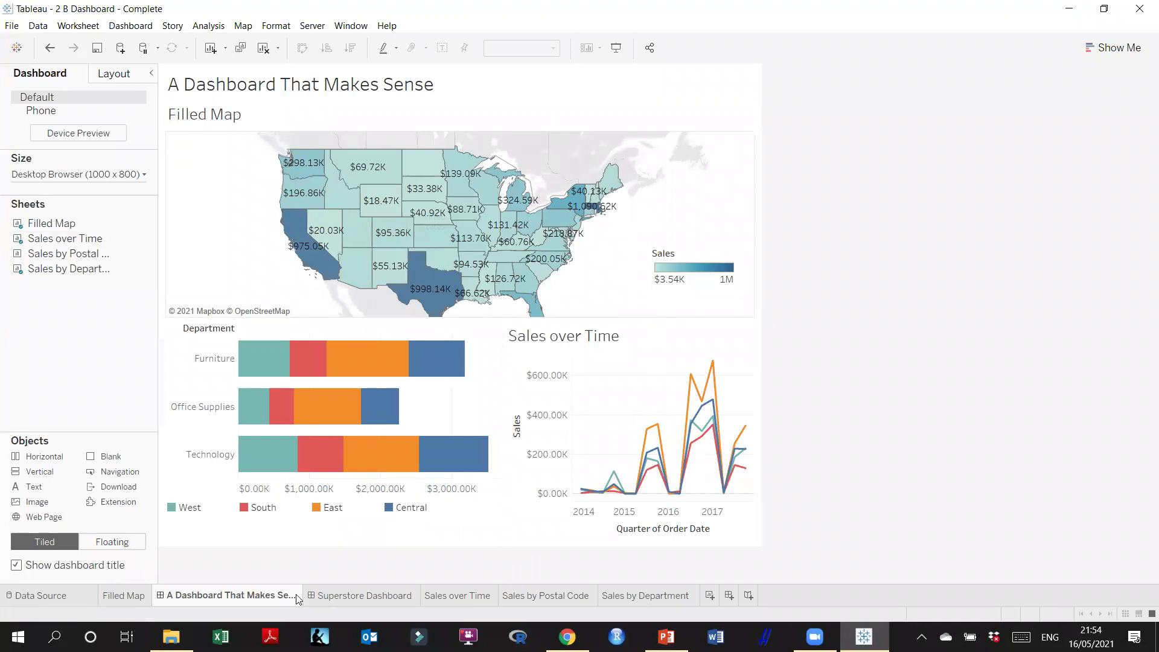
pyautogui.click(322, 597)
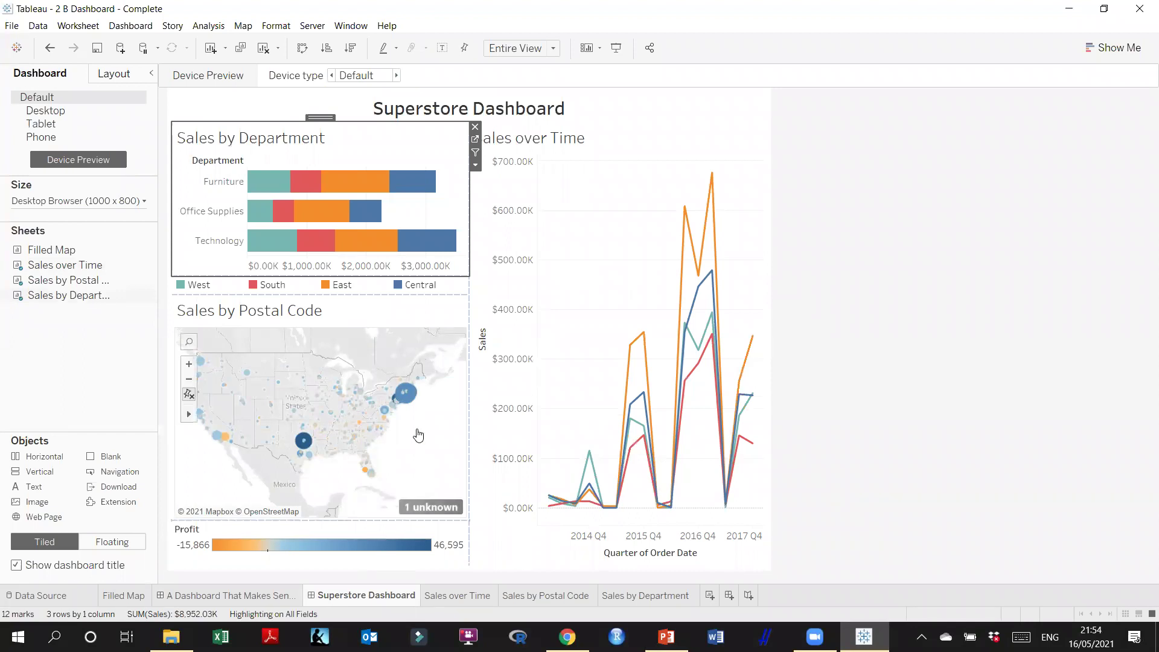
# Highlight Central, East, South and West through the region legend, comparing them across the views and ending with West highlighted
pyautogui.click(413, 286)
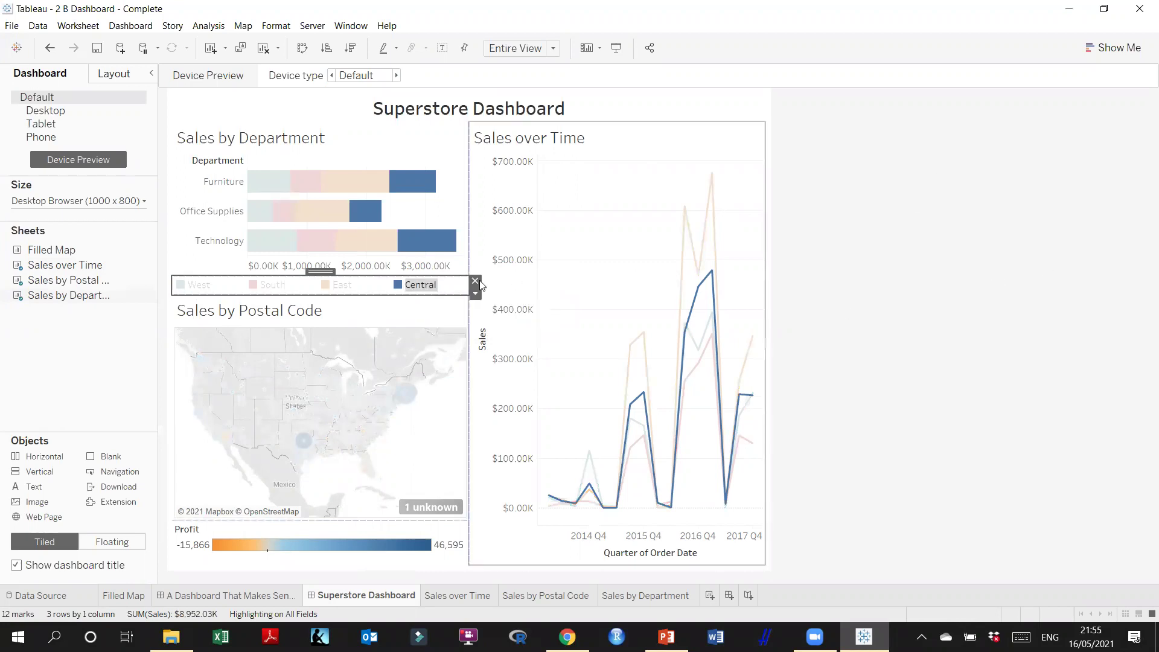
pyautogui.click(342, 288)
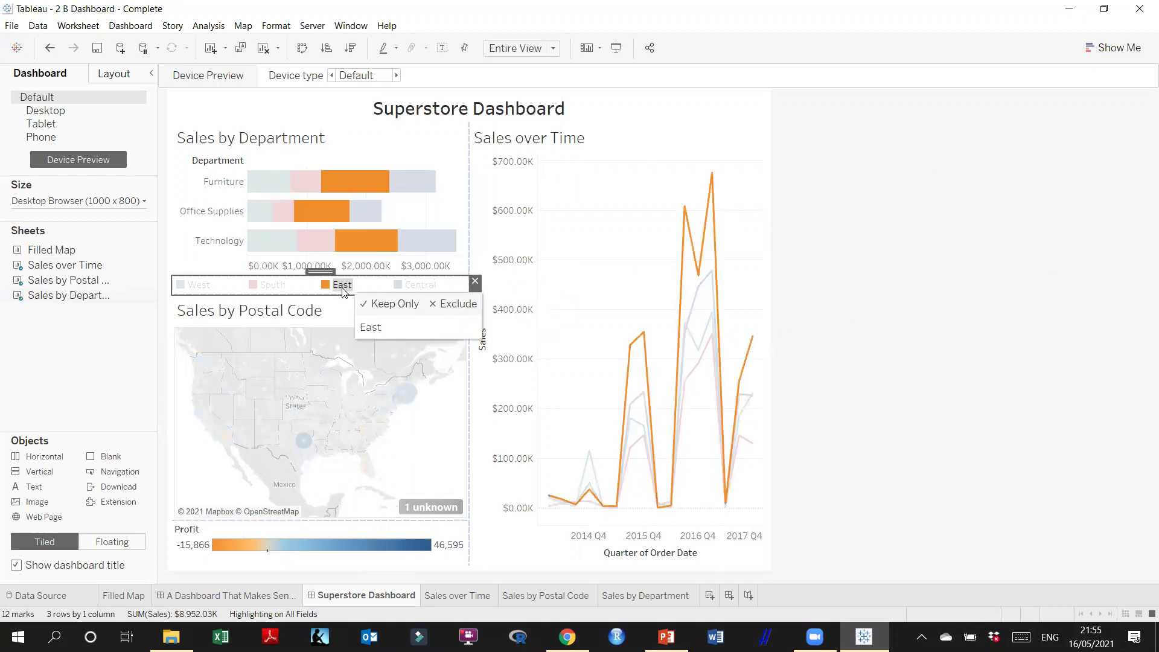
pyautogui.click(273, 291)
pyautogui.click(199, 286)
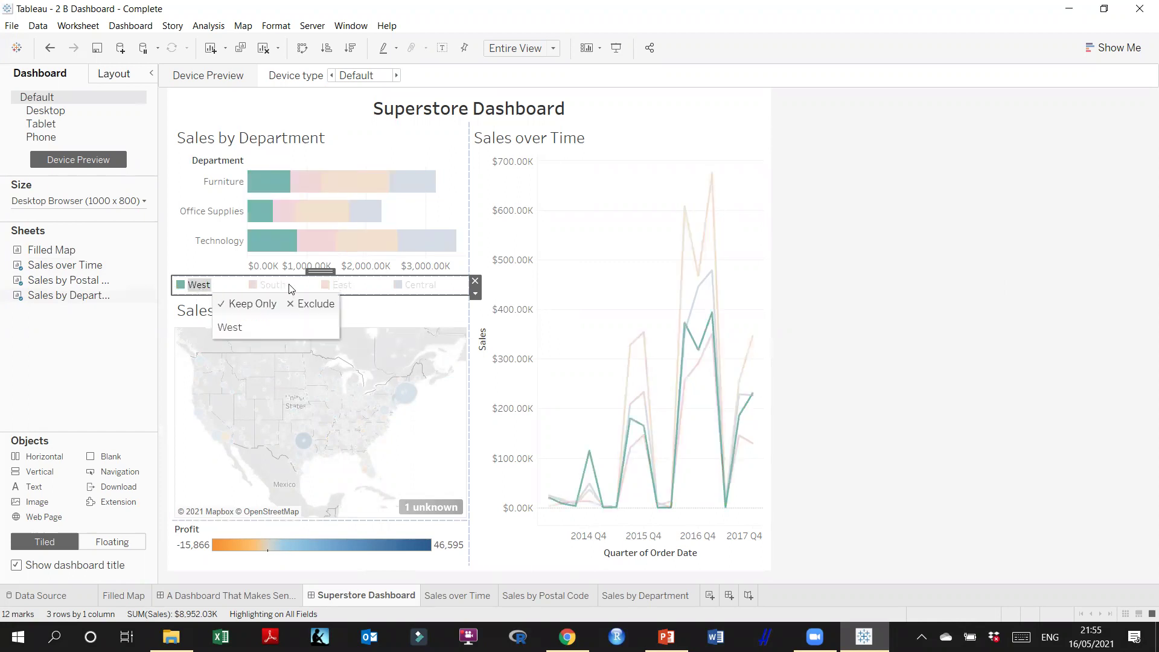
pyautogui.click(341, 289)
pyautogui.click(273, 293)
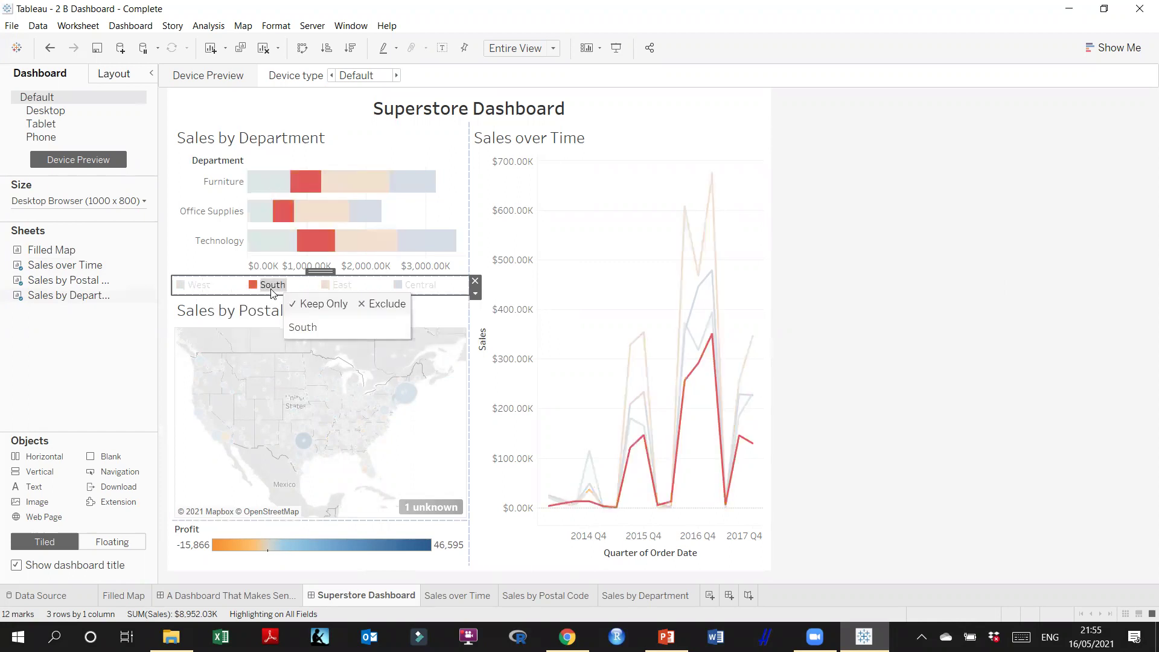
pyautogui.click(200, 288)
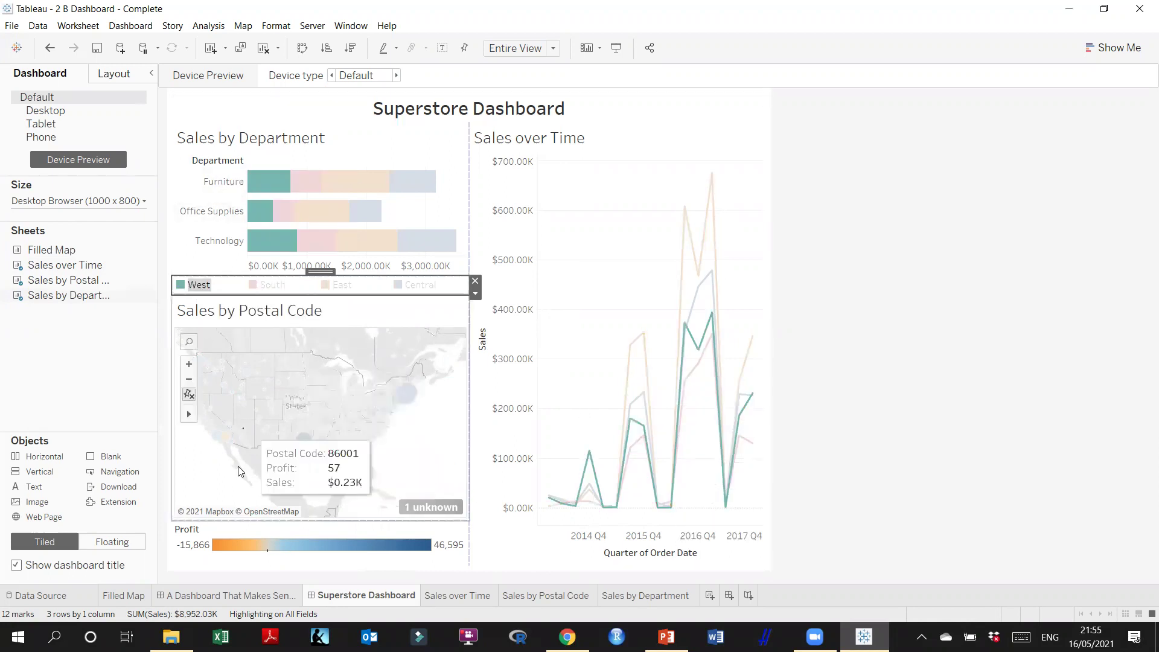
# Inspect the unmatched ZIP code 01580 behind the Sales by Postal Code map's unknown location, and close Edit Locations
pyautogui.click(437, 506)
pyautogui.click(539, 272)
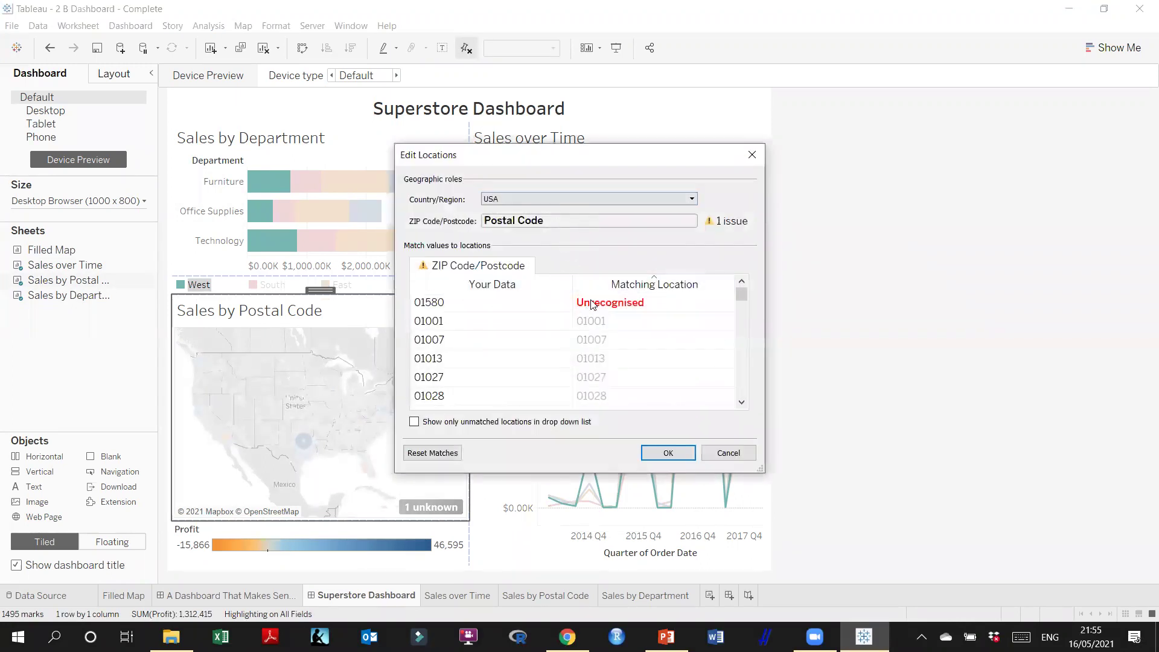
pyautogui.click(460, 311)
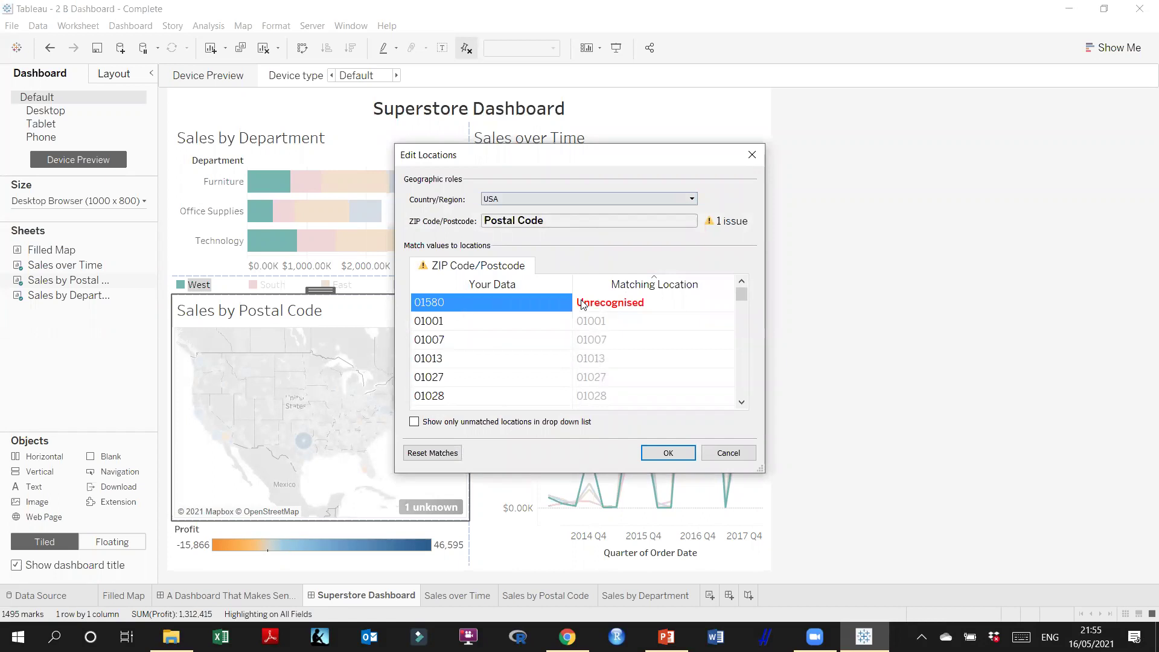
pyautogui.press('Right')
pyautogui.click(414, 422)
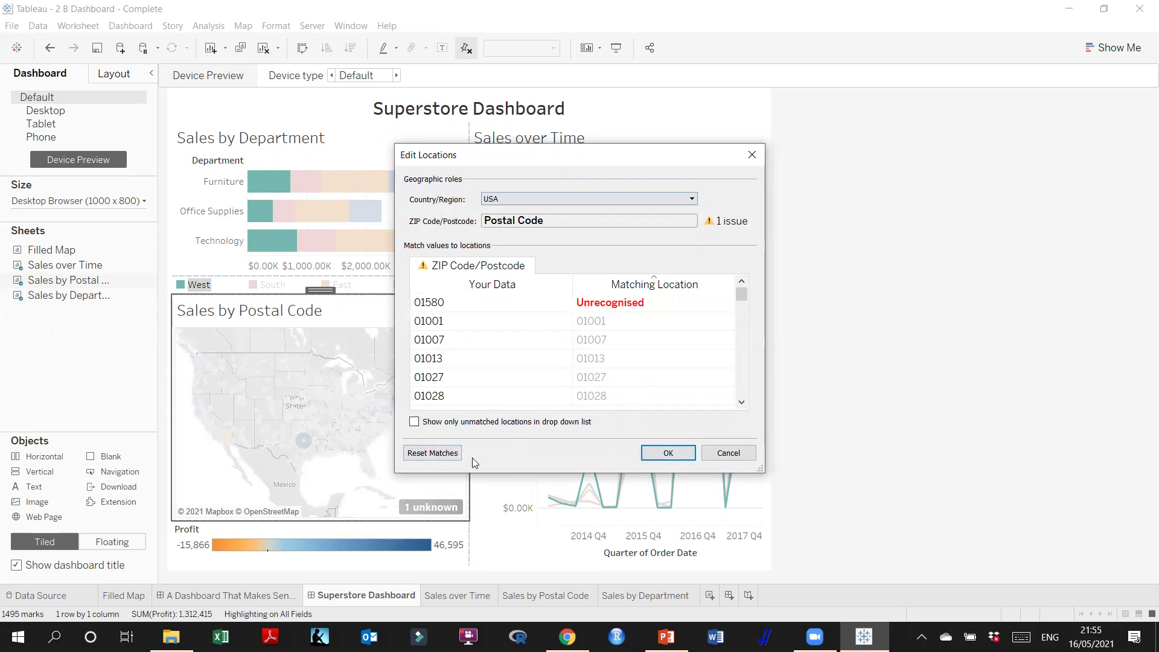
pyautogui.click(669, 454)
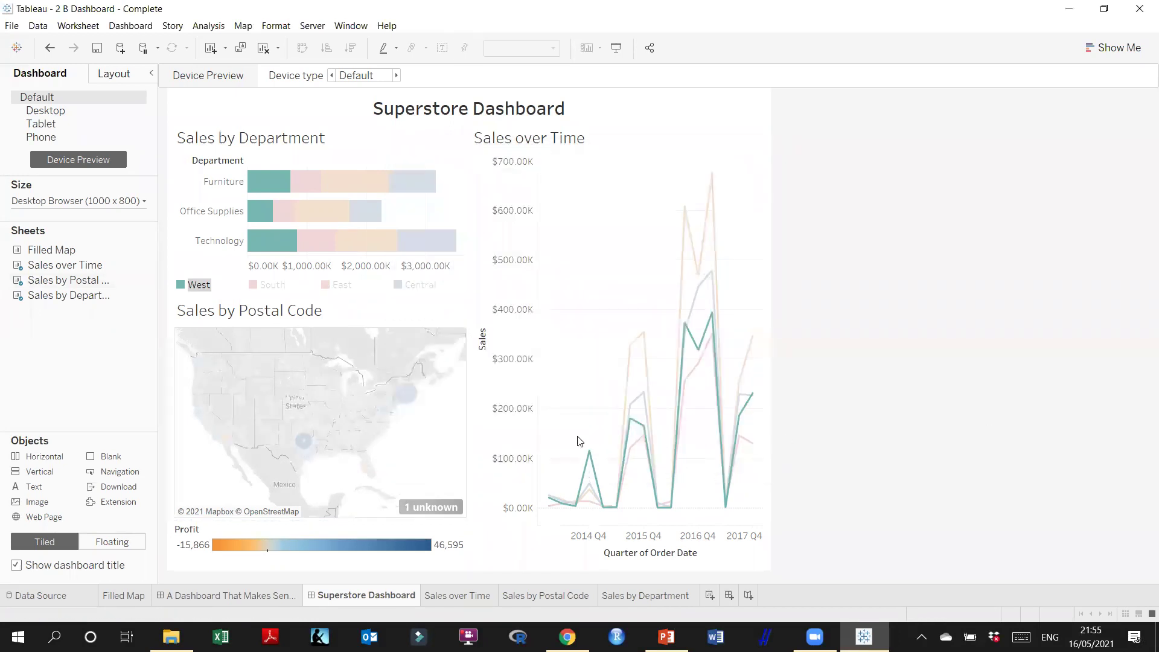
# Switch to PowerPoint, advance to the Add highlights and filters in a dashboard slide, and open its YouTube video link
pyautogui.click(667, 637)
pyautogui.click(450, 314)
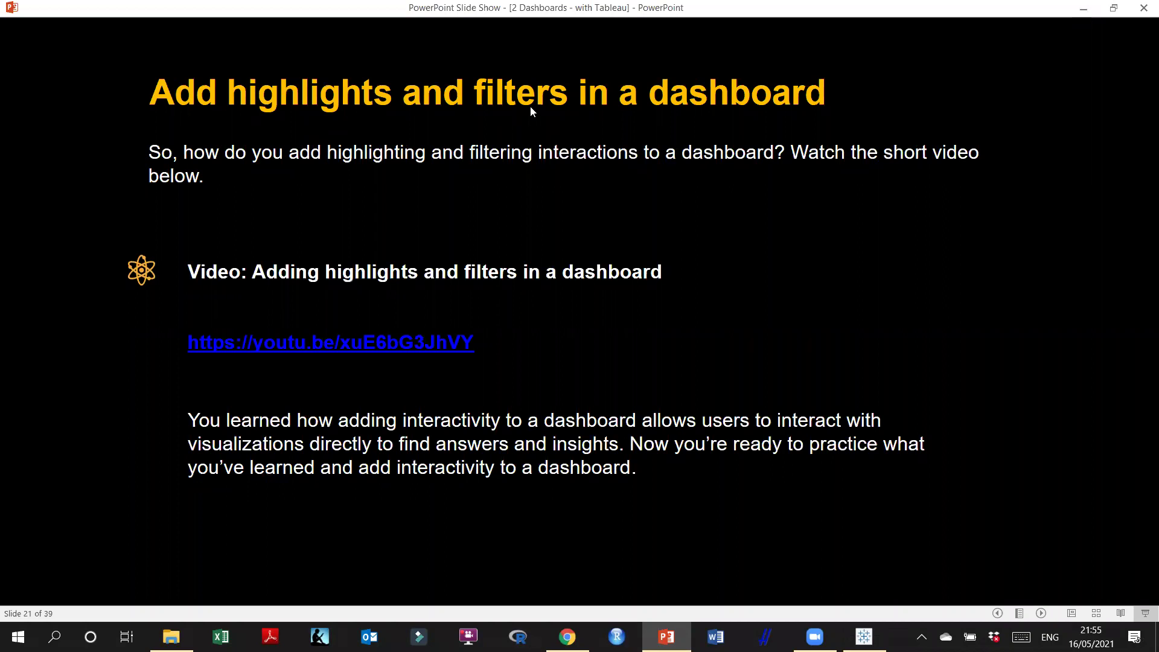
pyautogui.click(864, 637)
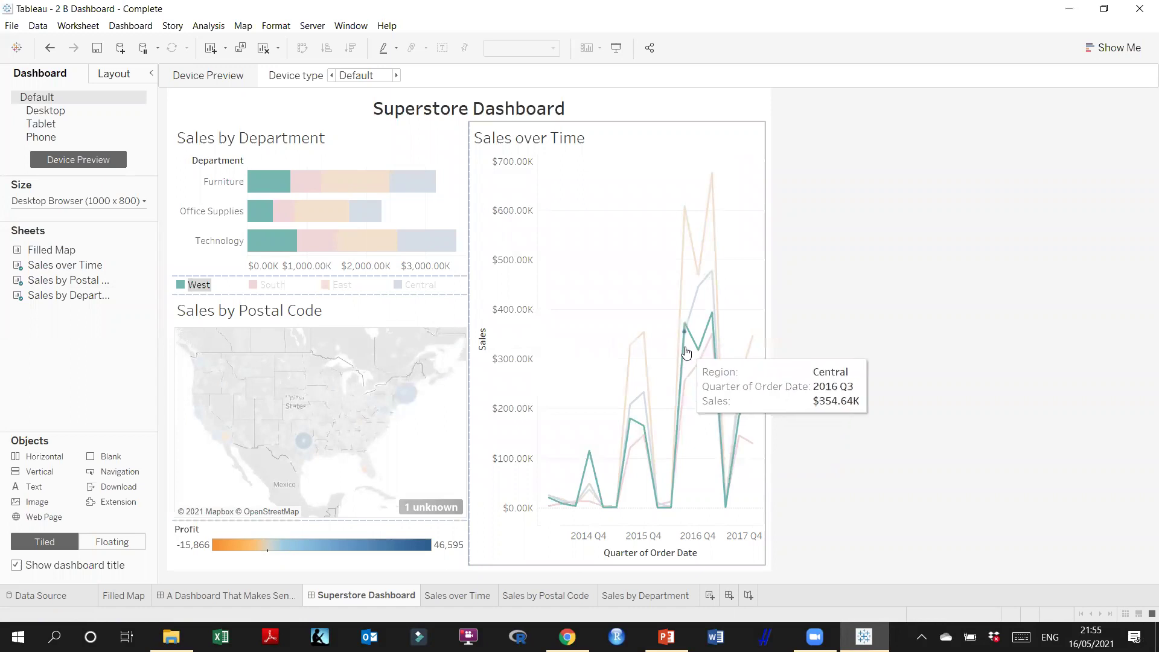
pyautogui.moveTo(256, 241)
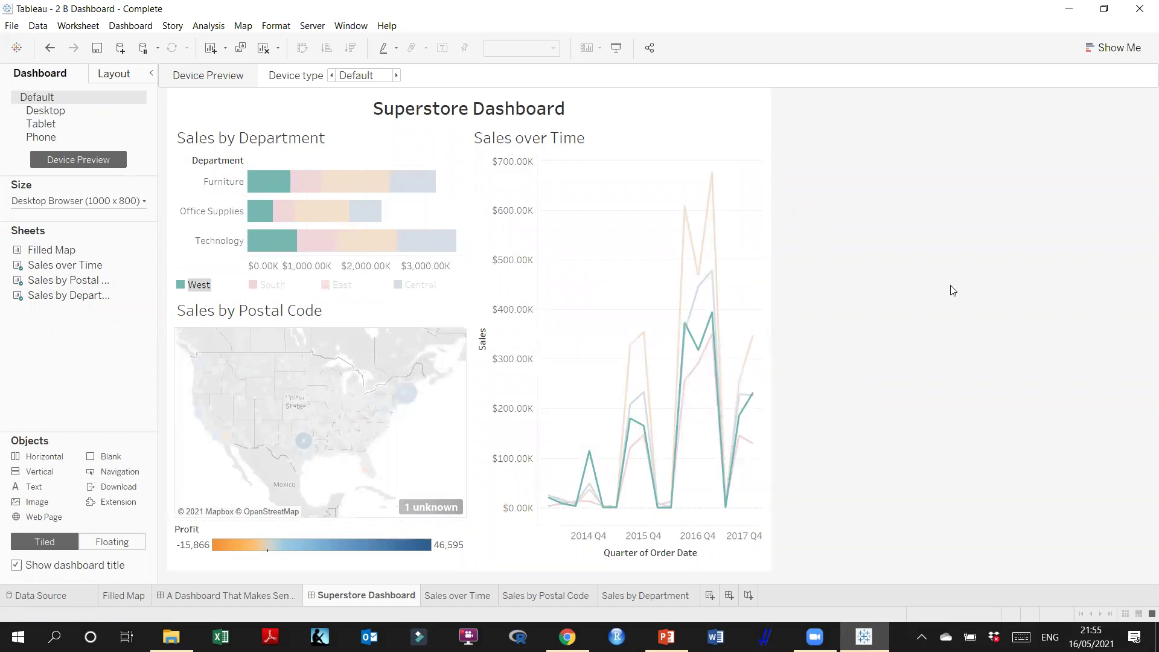
pyautogui.click(1064, 9)
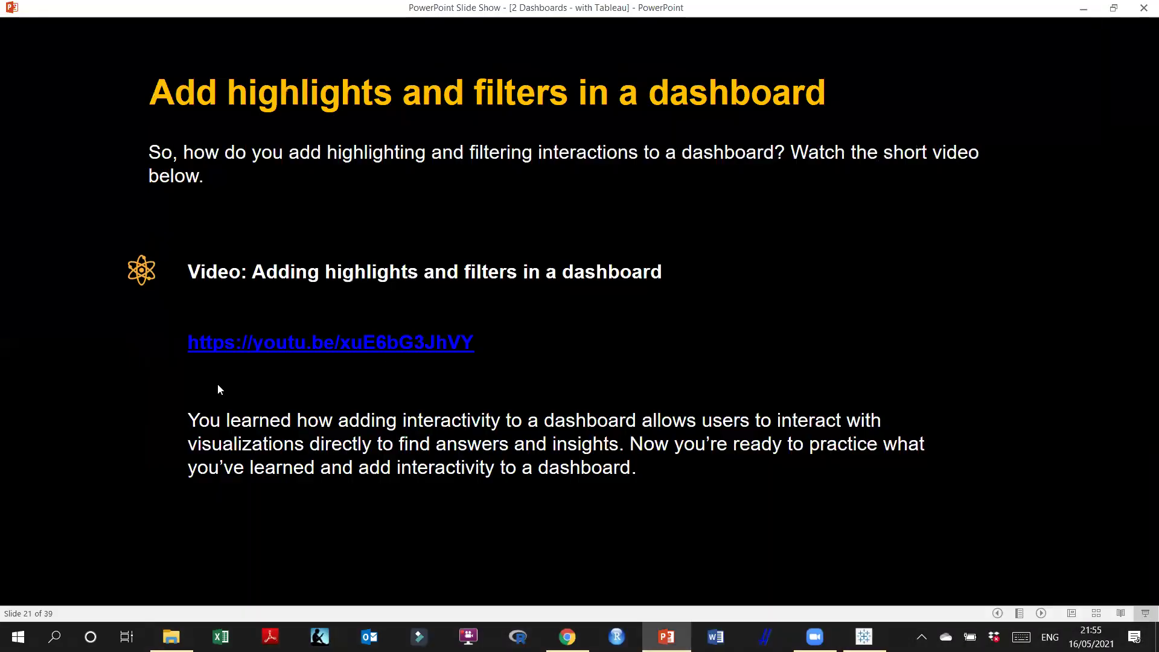
pyautogui.click(410, 341)
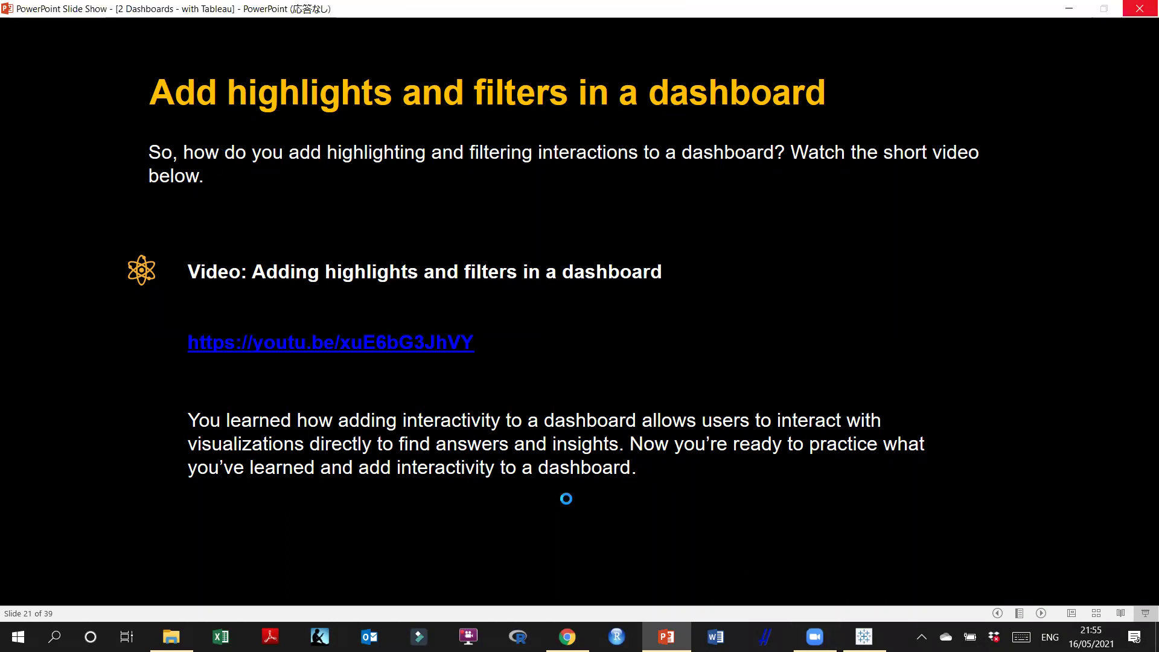
# Switch to Chrome, read the Distribute sheets evenly article down to its Measure Names and Measure Values section, and minimize the browser
pyautogui.click(568, 637)
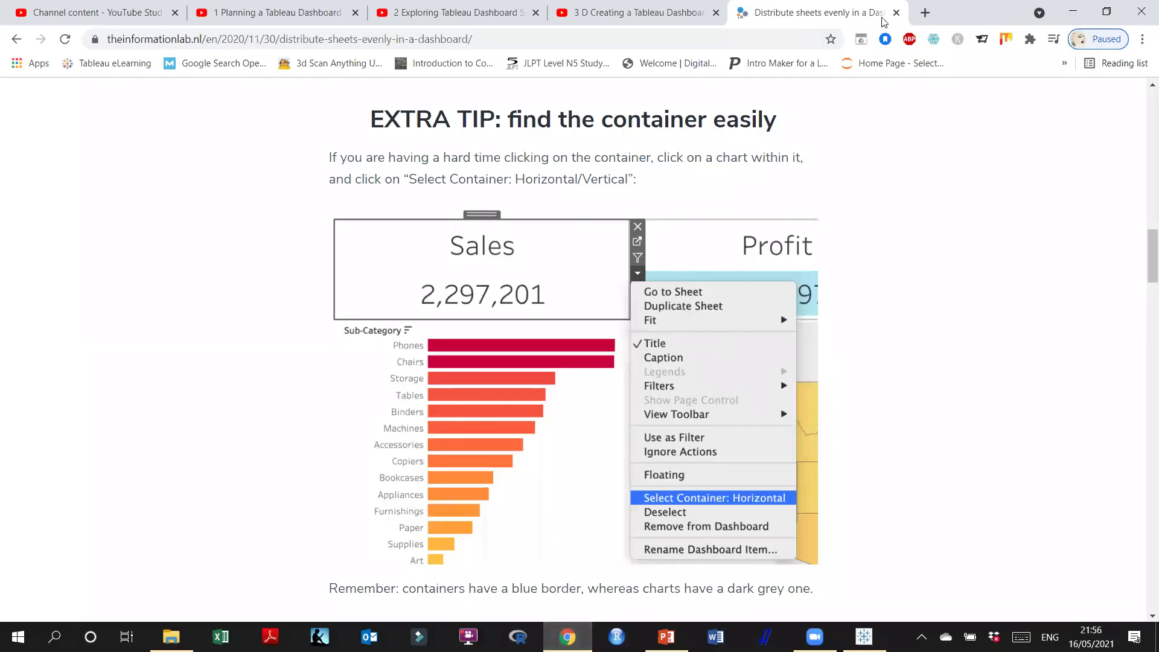
pyautogui.scroll(-10, 892, 347)
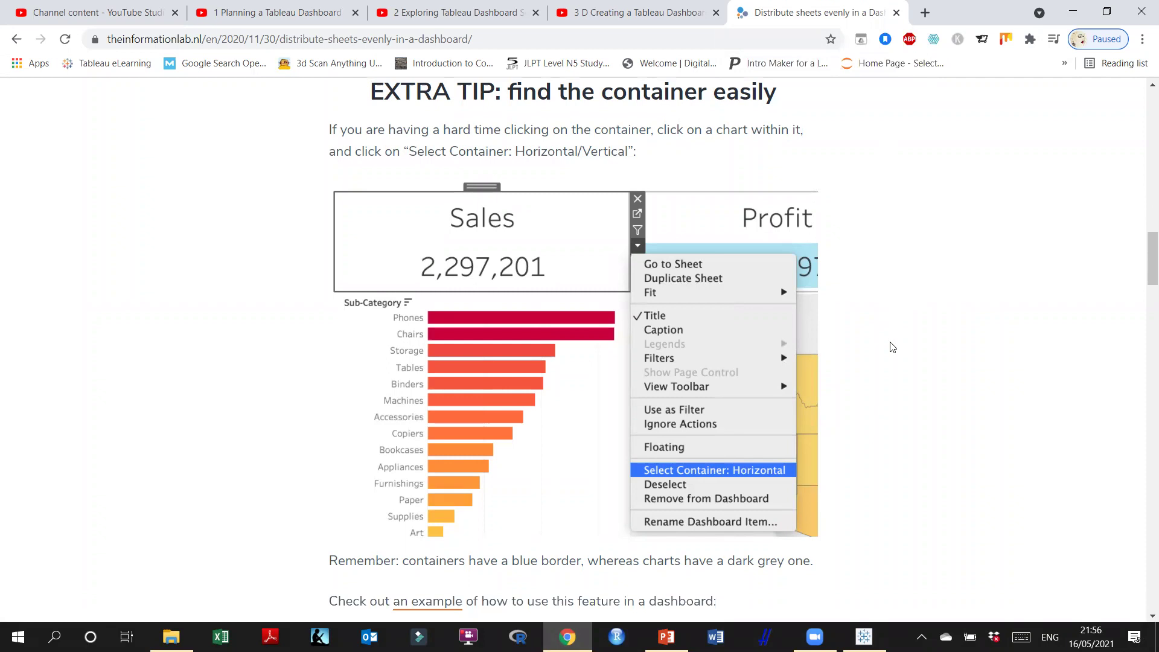
pyautogui.scroll(-8, 893, 347)
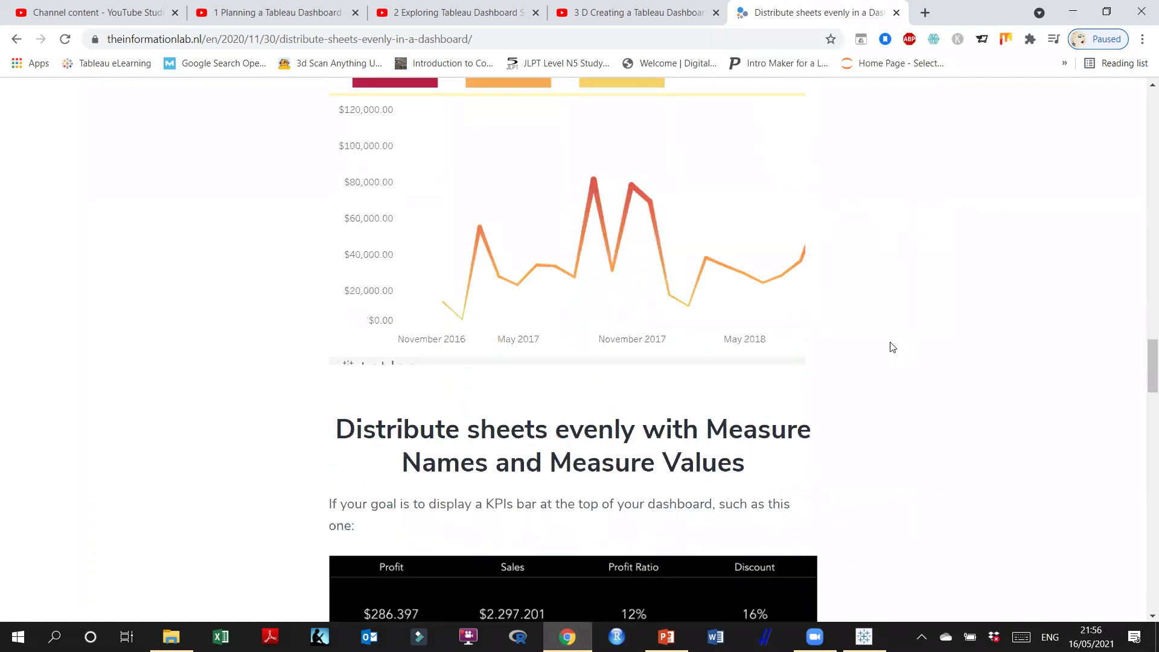
pyautogui.scroll(-6, 893, 347)
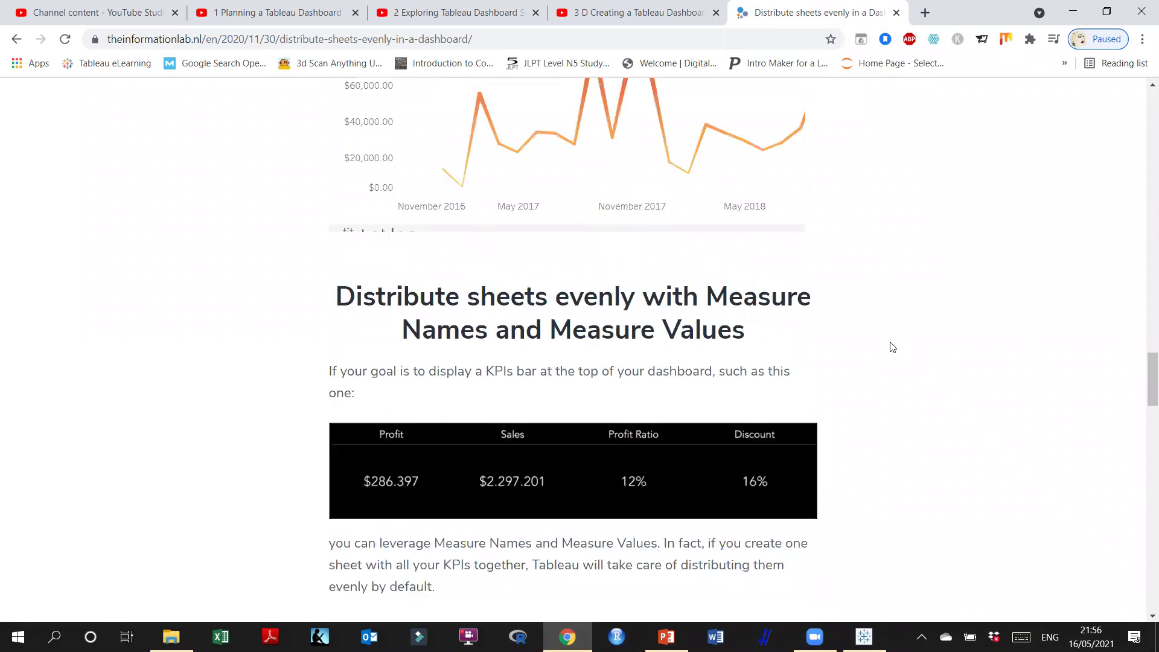
pyautogui.click(1076, 17)
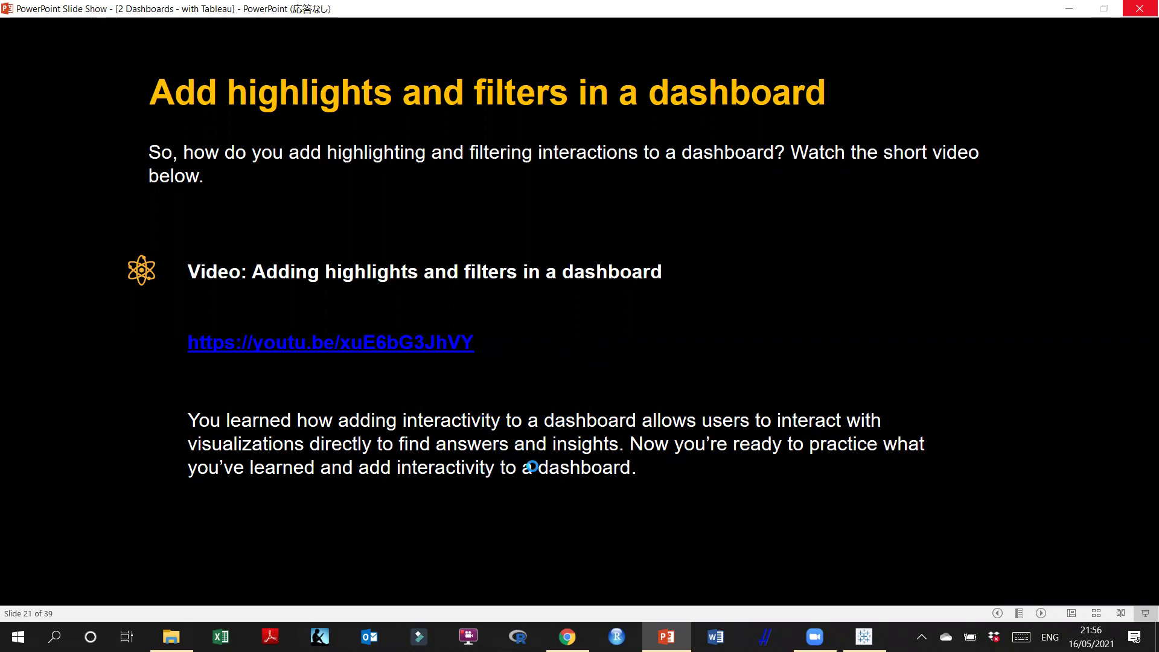
# Watch 4 D Adding Highlights and Filters in a Tableau Dashboard on YouTube full screen, skipping the intro and pausing at 3:08
pyautogui.click(864, 637)
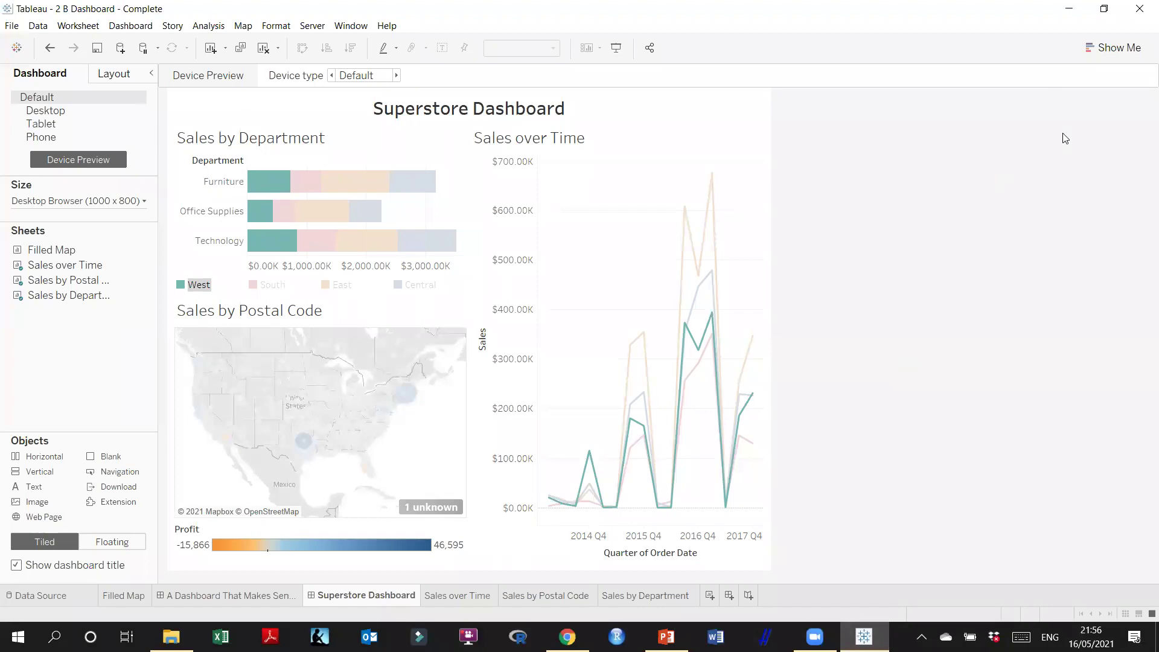
pyautogui.click(1068, 9)
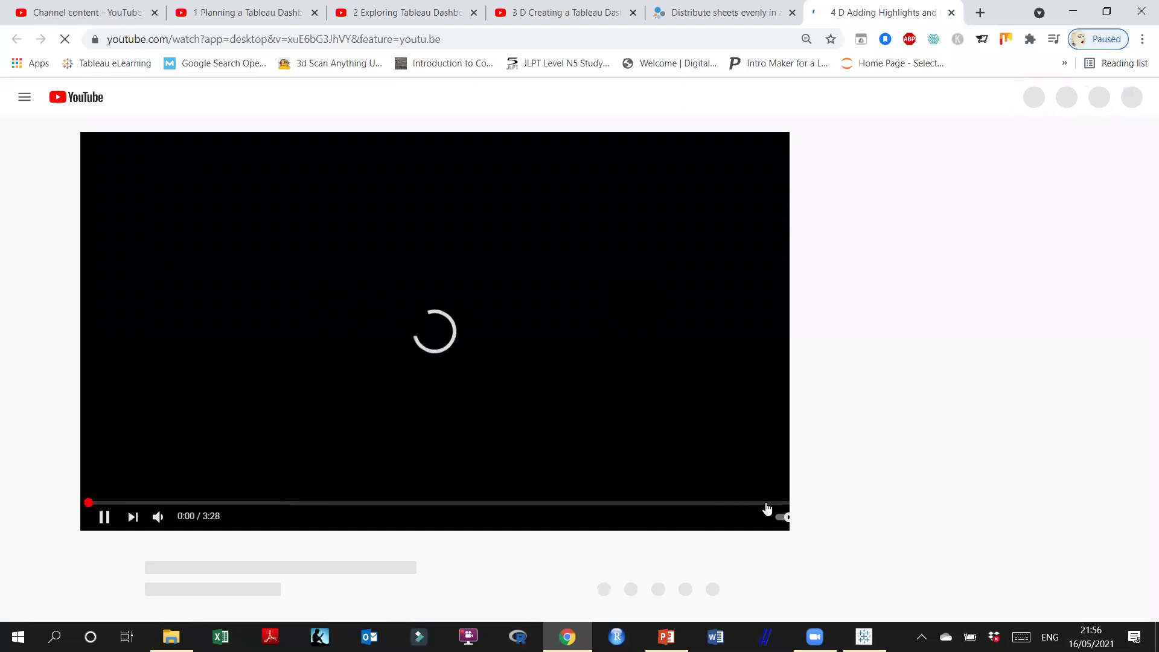
pyautogui.click(767, 517)
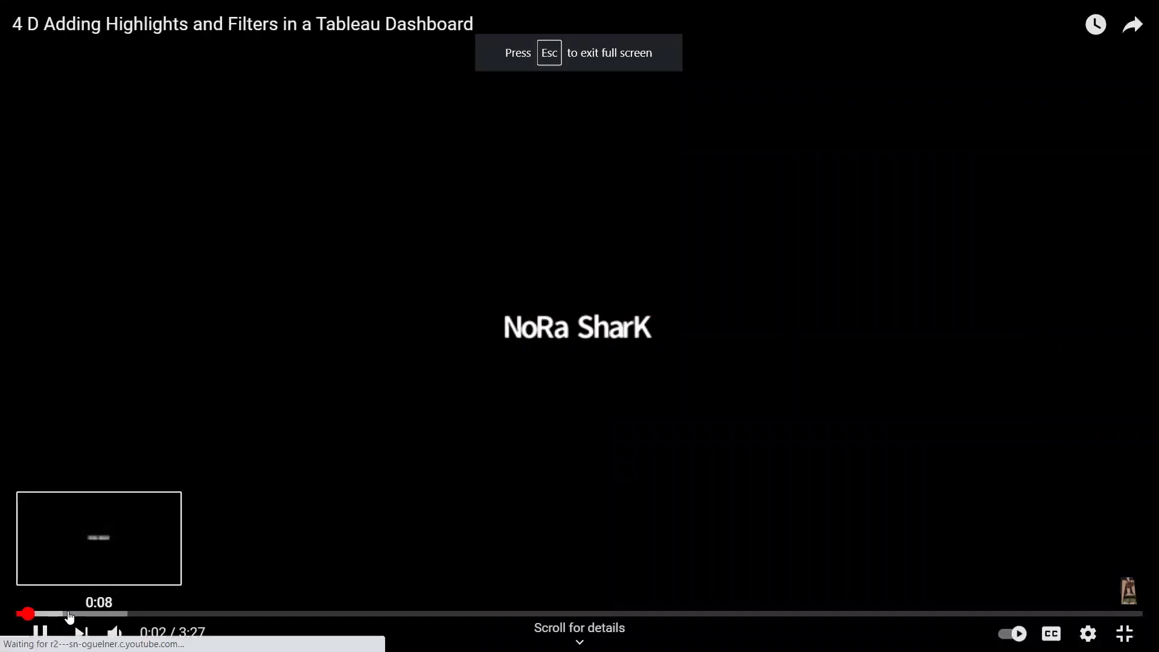
pyautogui.click(70, 614)
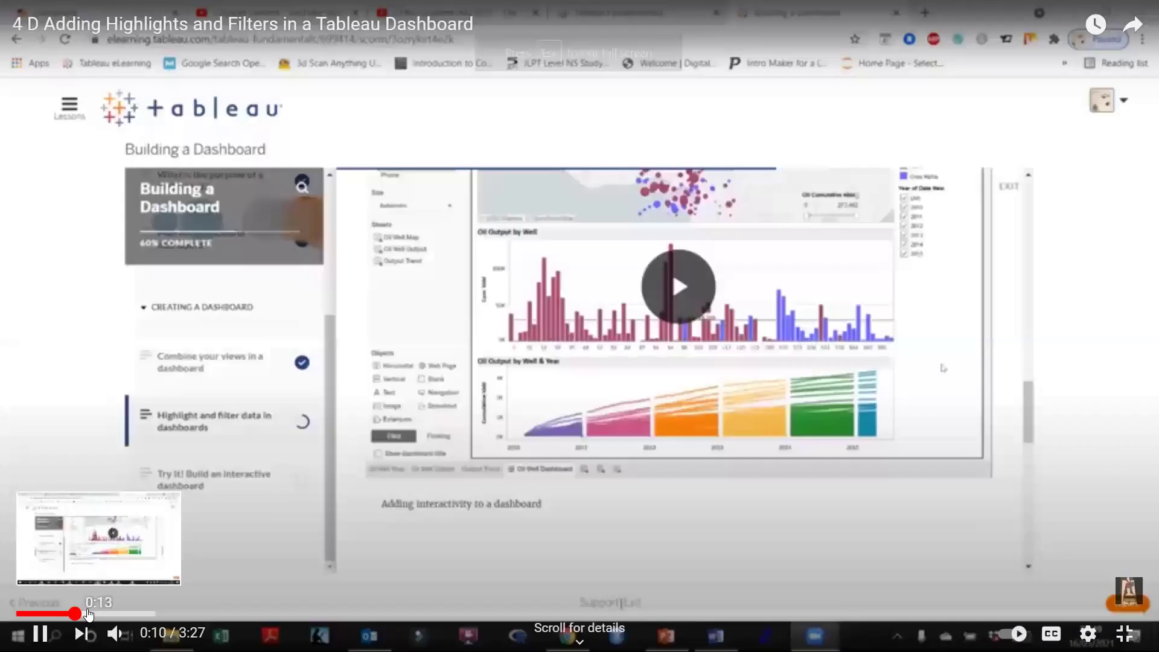
pyautogui.click(88, 614)
pyautogui.click(143, 614)
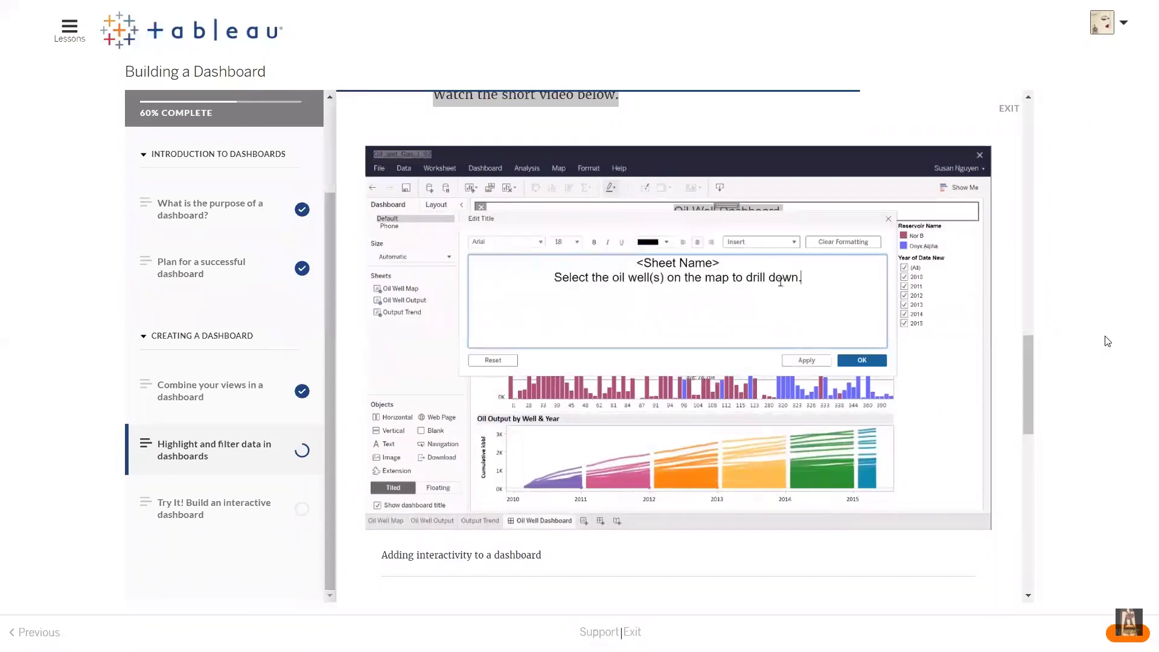
pyautogui.moveTo(1141, 616)
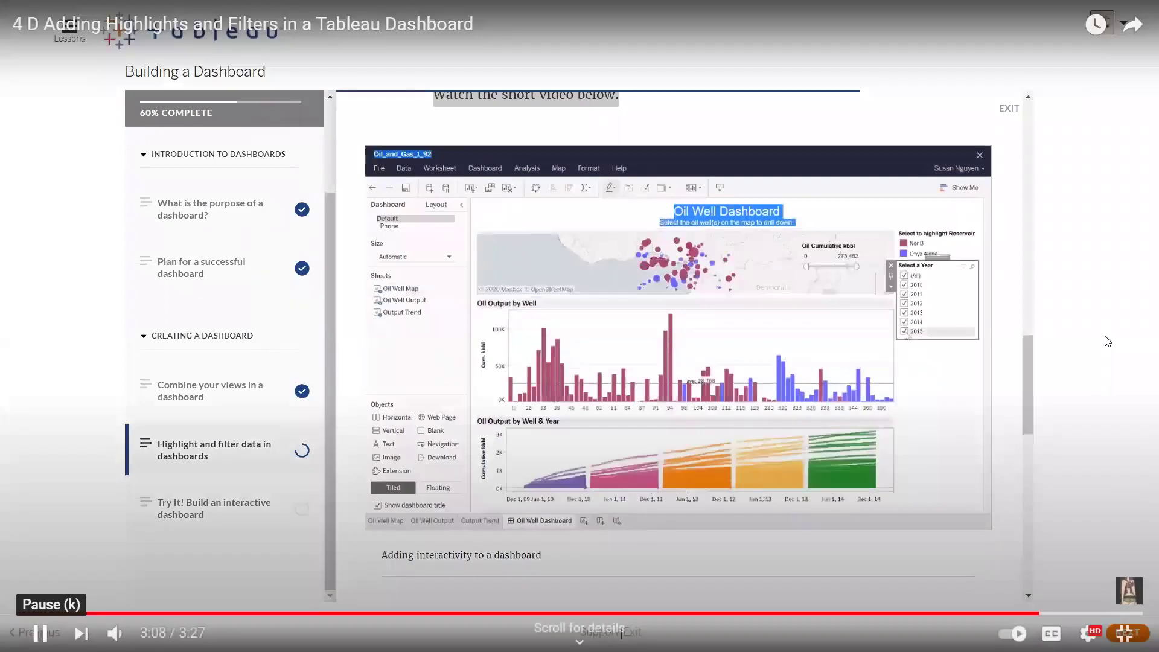
pyautogui.click(40, 633)
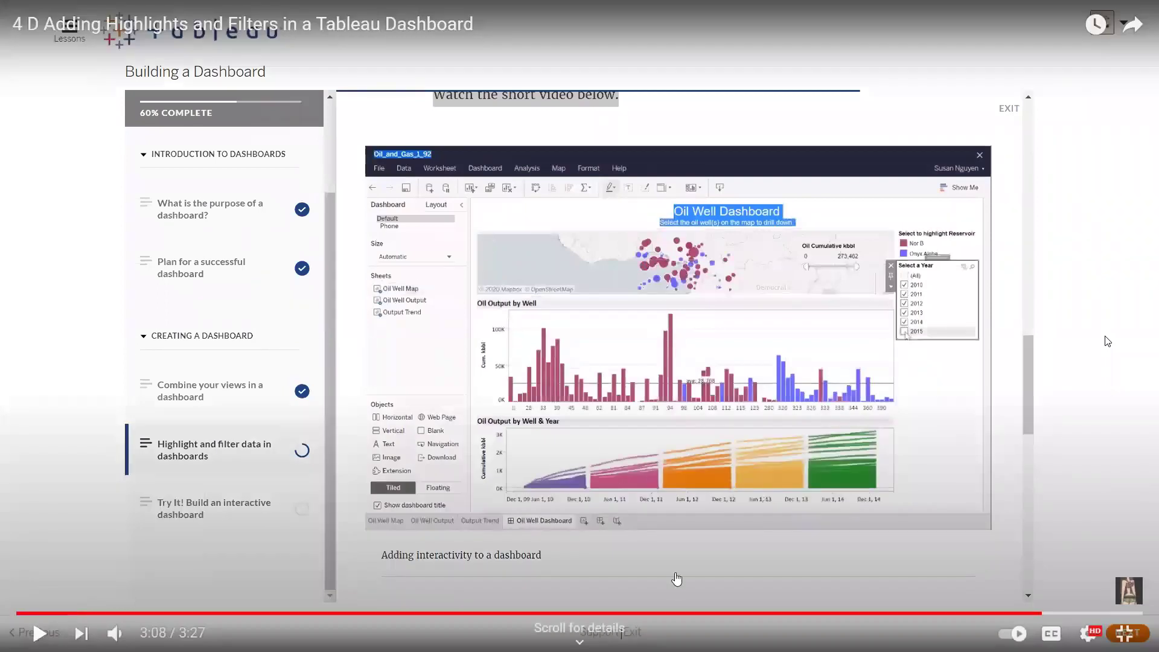
pyautogui.press('Escape')
# Return to PowerPoint and go through the Dashboards and The Dashboard Interface slides to slide 28, Building your dashboard
pyautogui.click(680, 637)
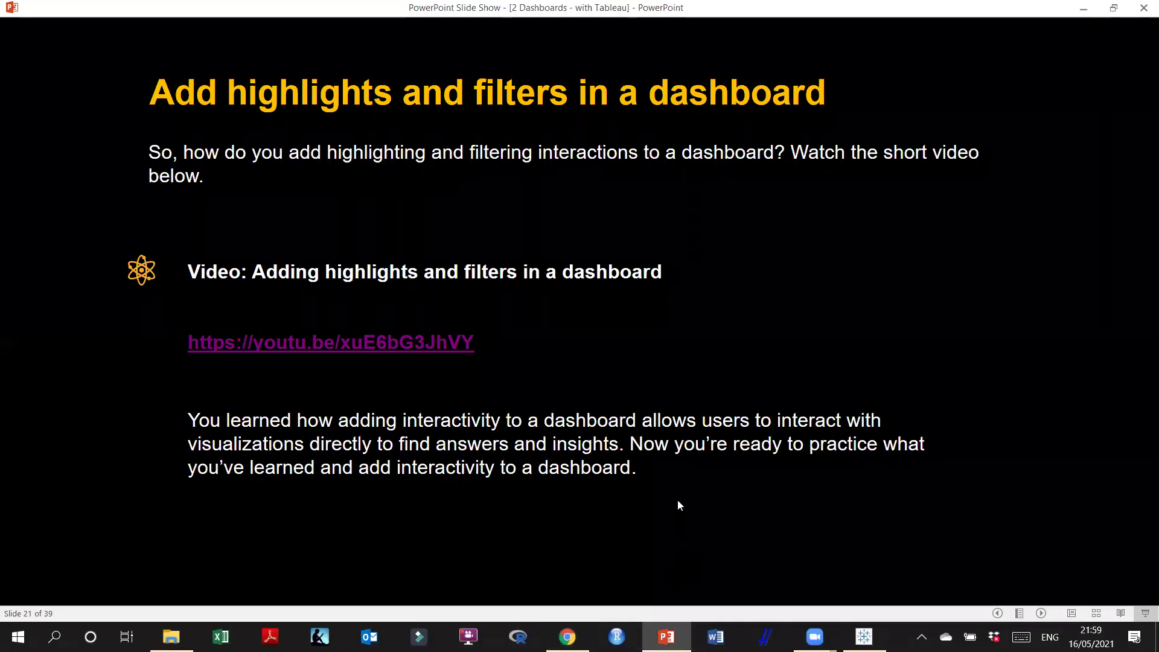
pyautogui.click(584, 354)
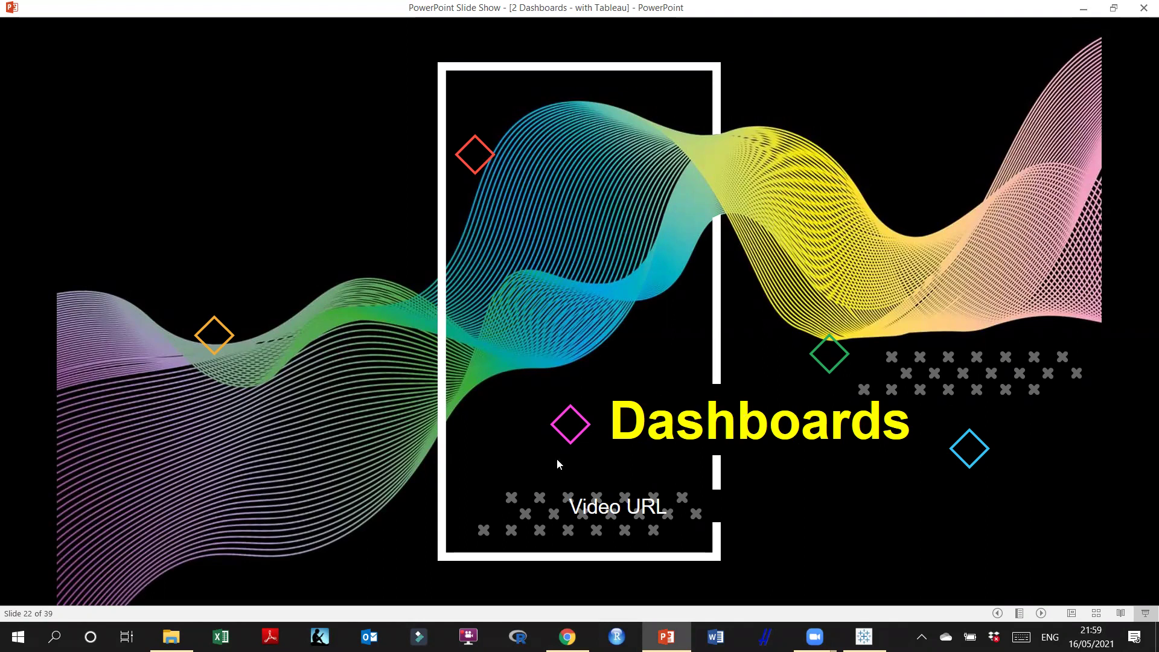
pyautogui.click(751, 463)
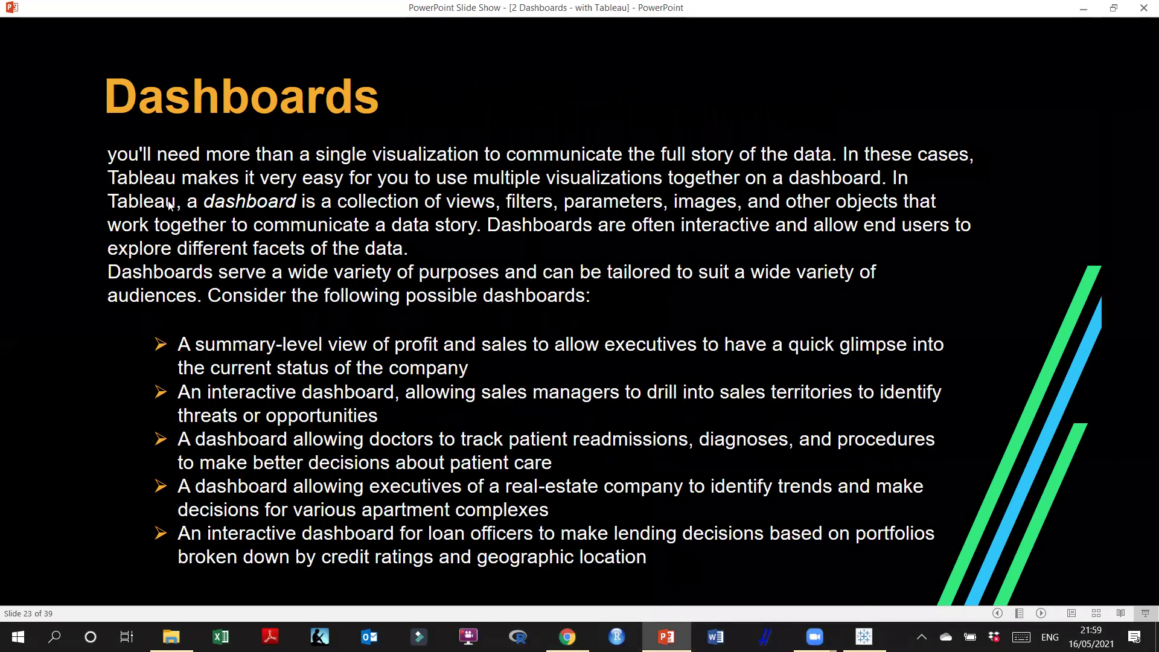
pyautogui.click(365, 248)
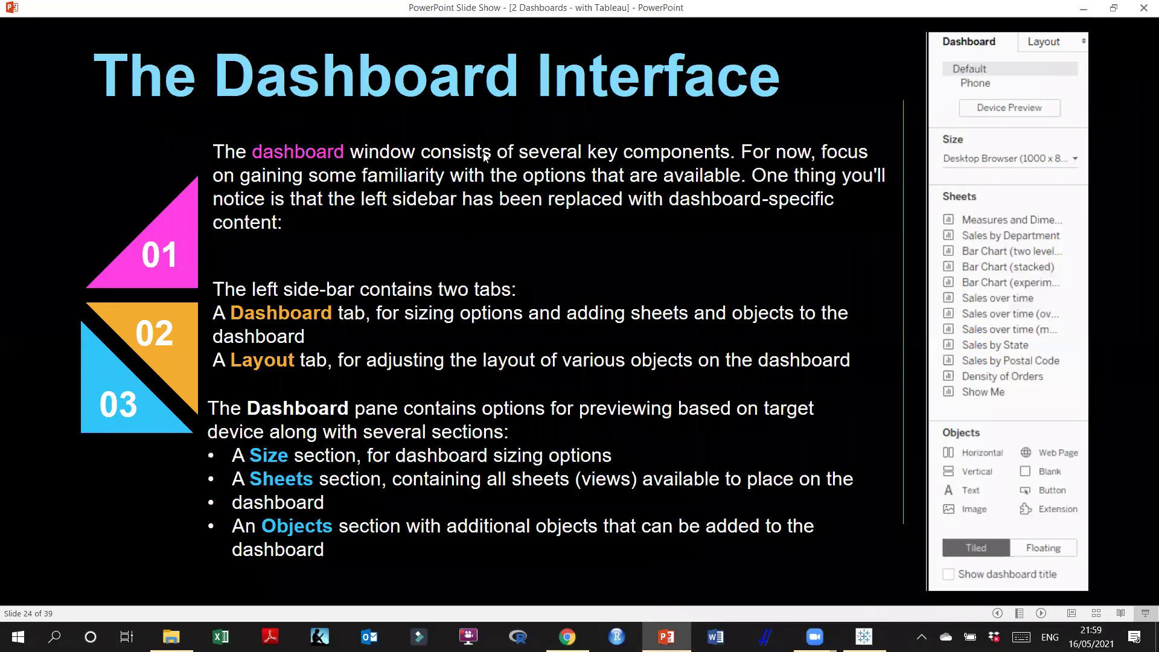
pyautogui.click(589, 272)
pyautogui.click(589, 271)
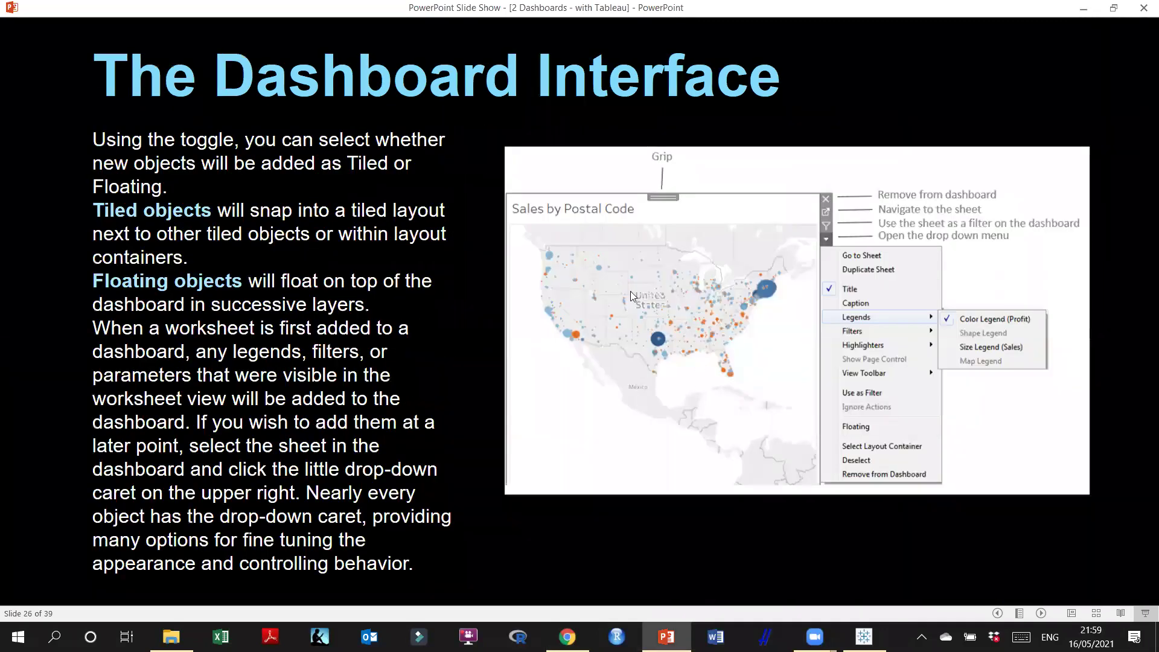
pyautogui.click(742, 331)
pyautogui.click(741, 331)
pyautogui.press('Left')
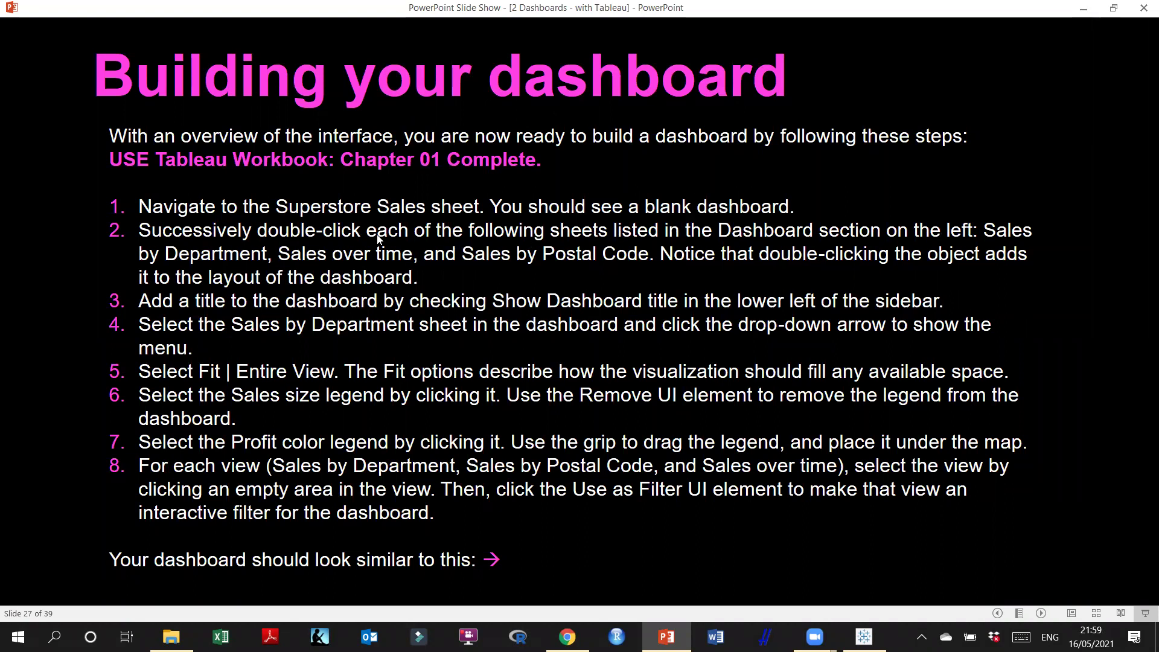
pyautogui.click(426, 272)
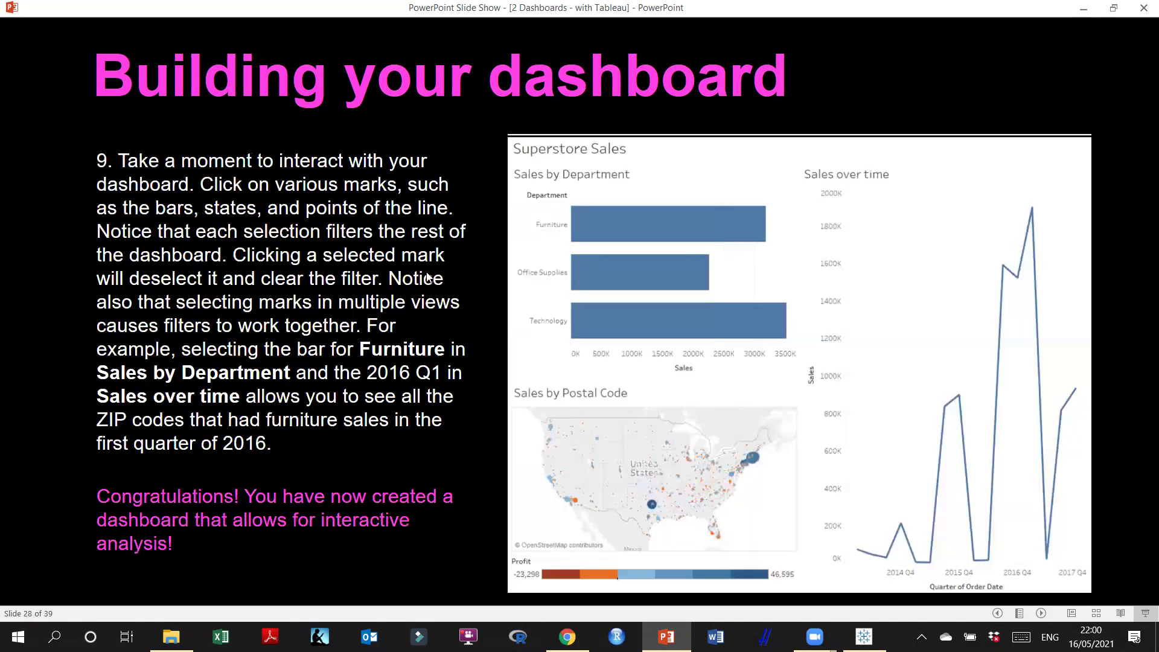